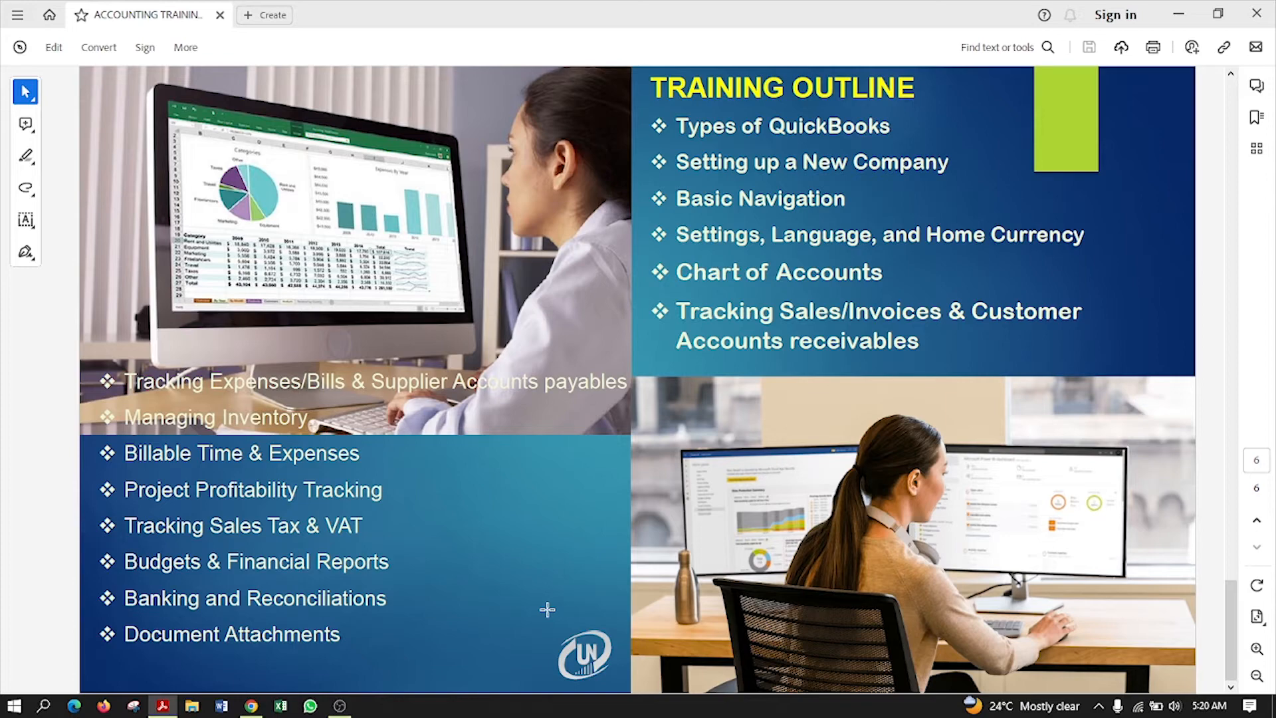
# Switch to the QuickBooks homepage in Chrome and dismiss the "Learn your own way" banner.
pyautogui.click(251, 705)
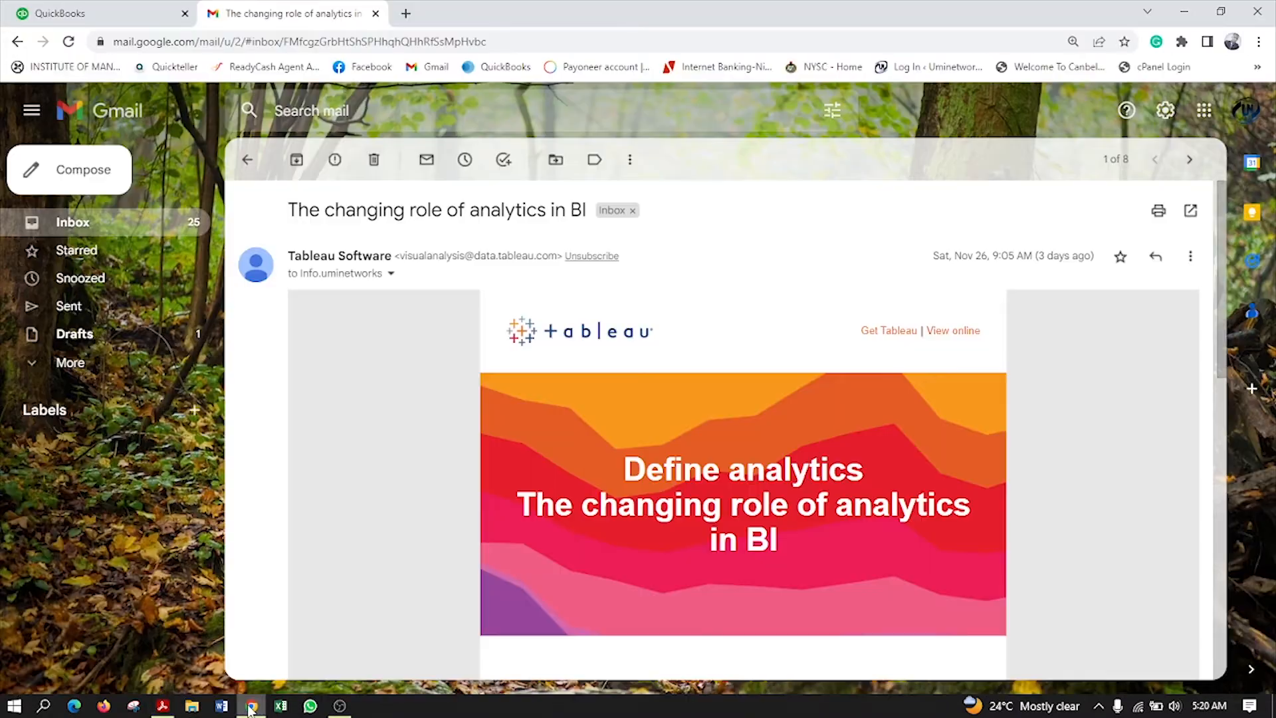
pyautogui.click(144, 14)
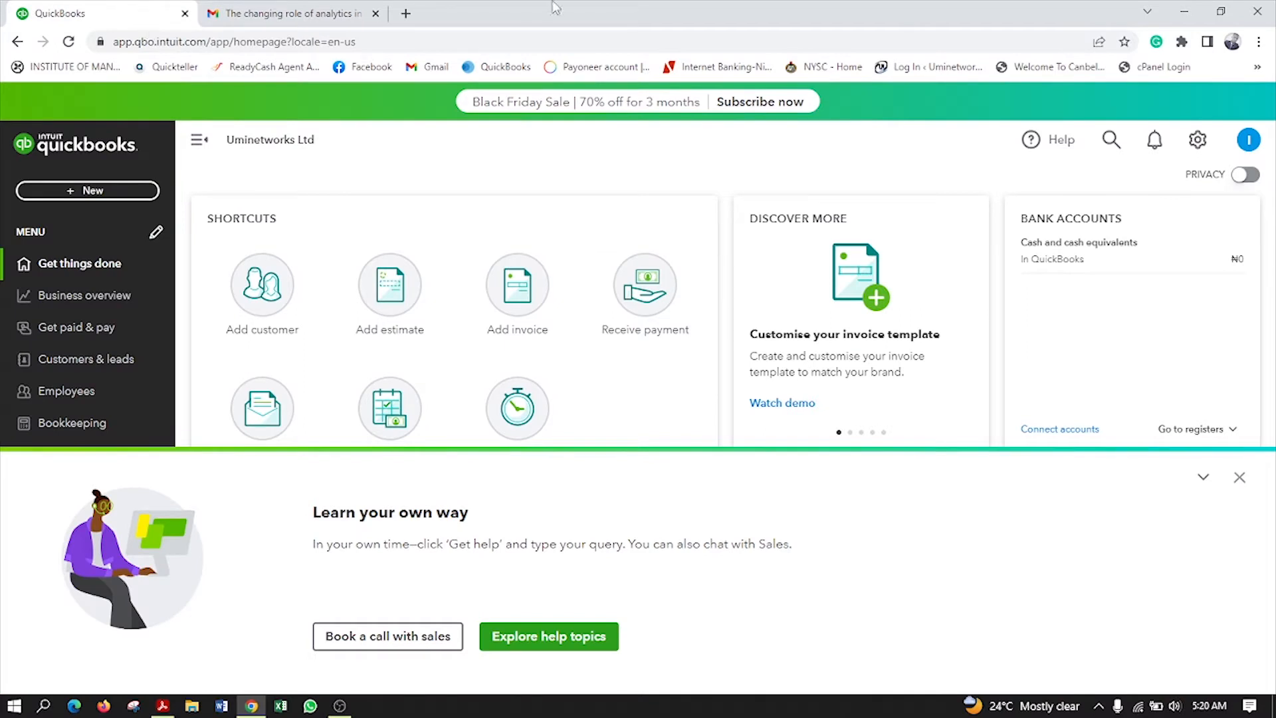
pyautogui.click(383, 40)
pyautogui.hotkey('ctrl', 'a')
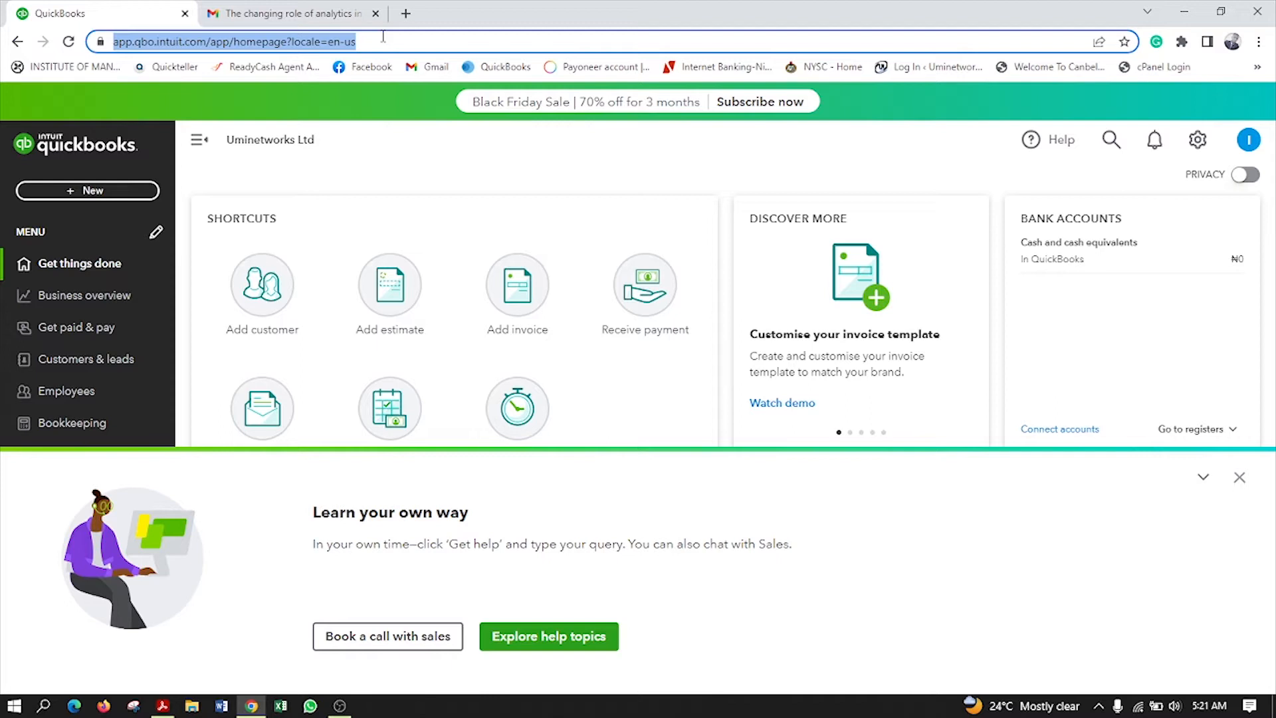
pyautogui.click(1239, 476)
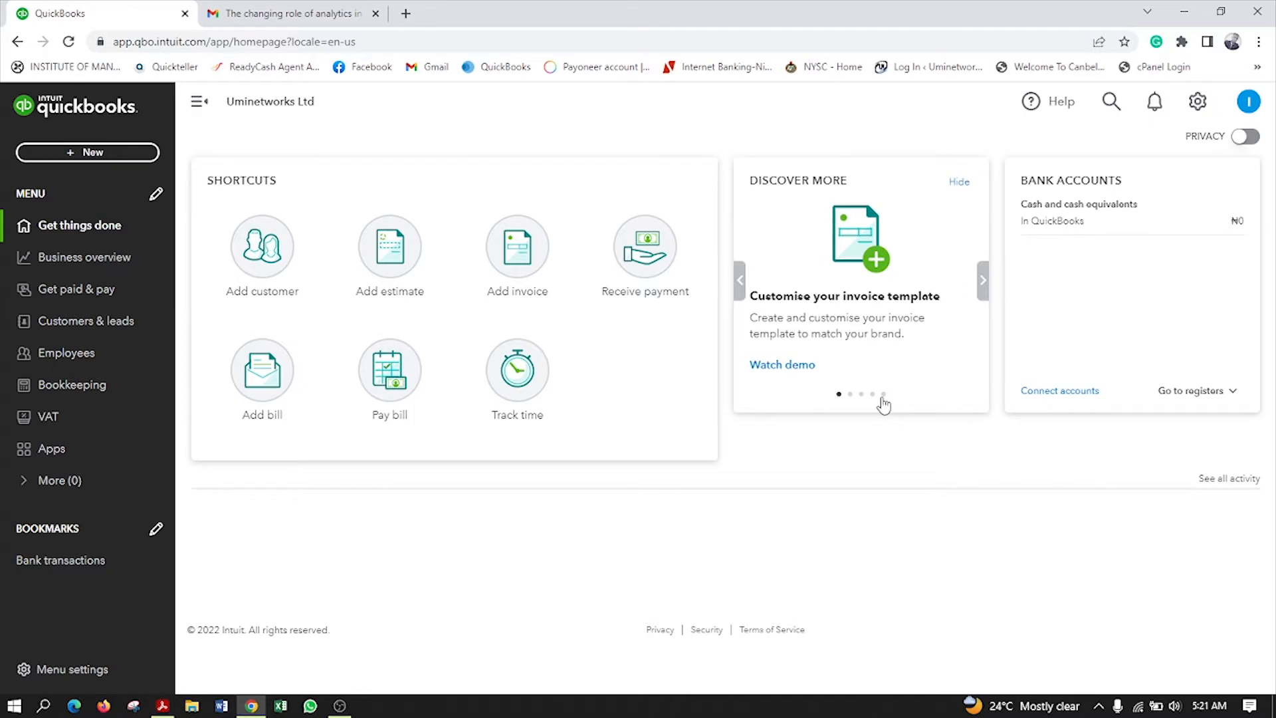
# Open the company's account and settings and start editing the Company name section.
pyautogui.click(1197, 105)
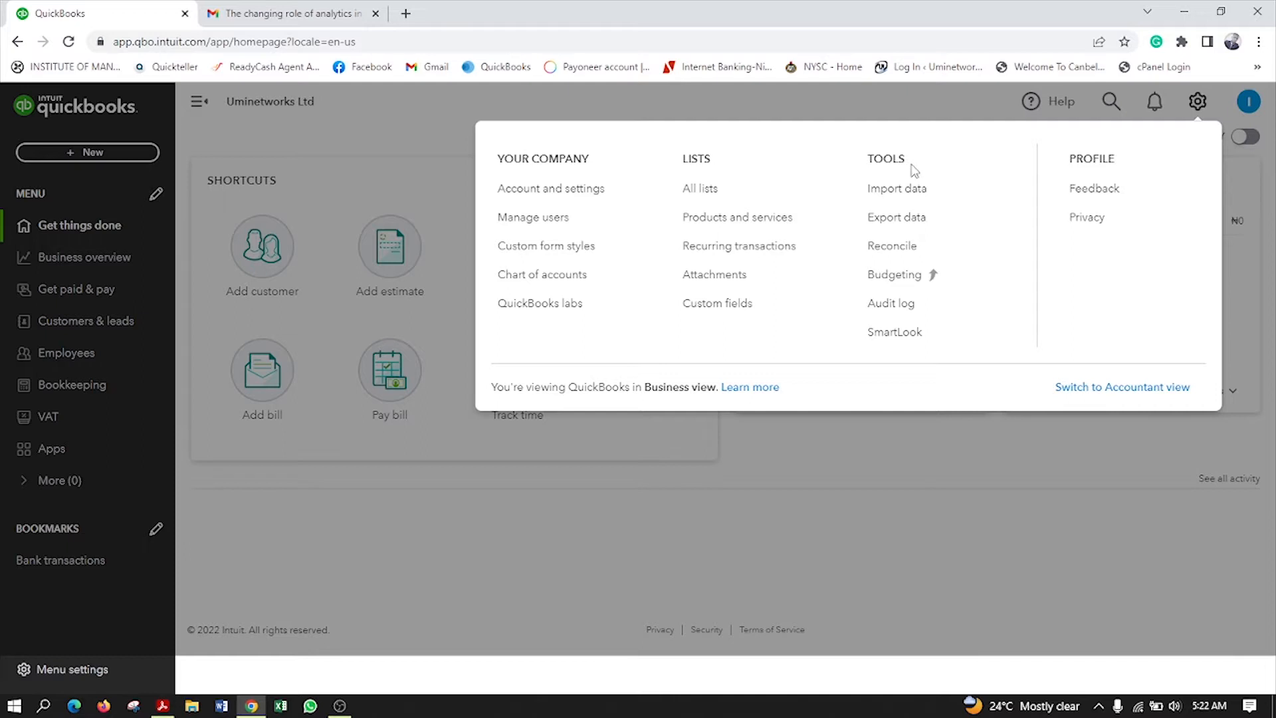
pyautogui.click(561, 191)
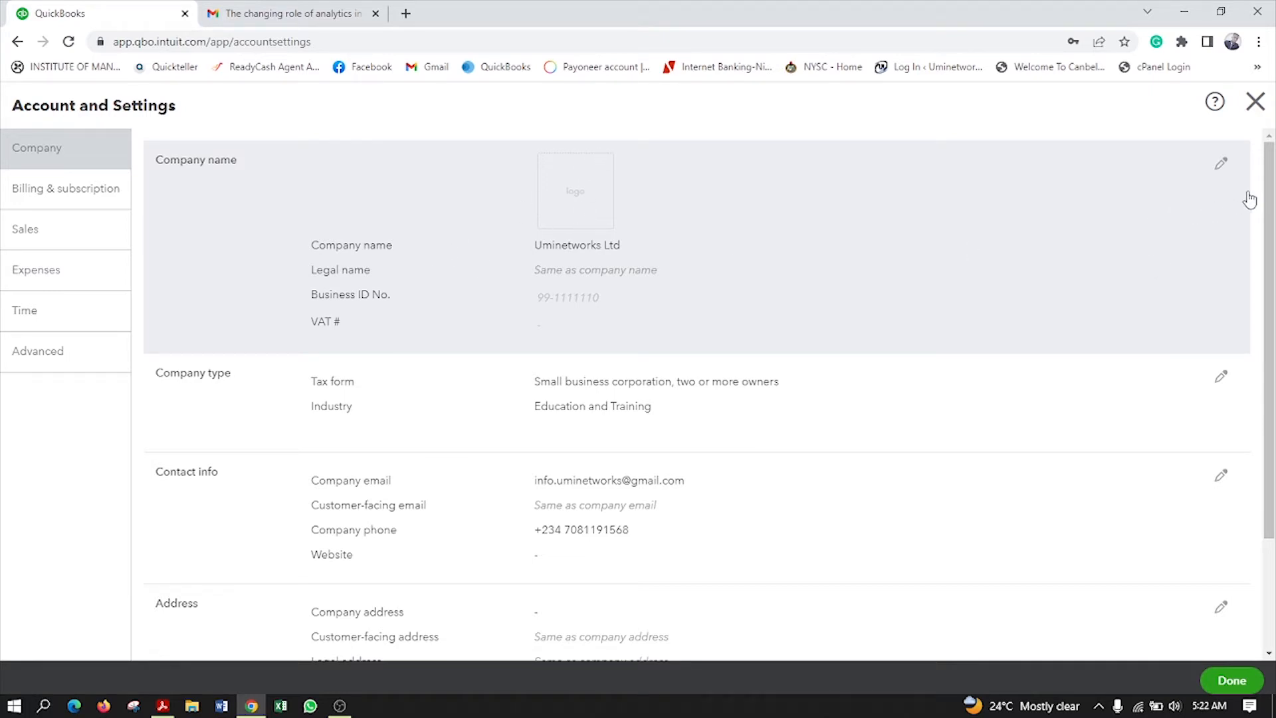
pyautogui.click(1222, 167)
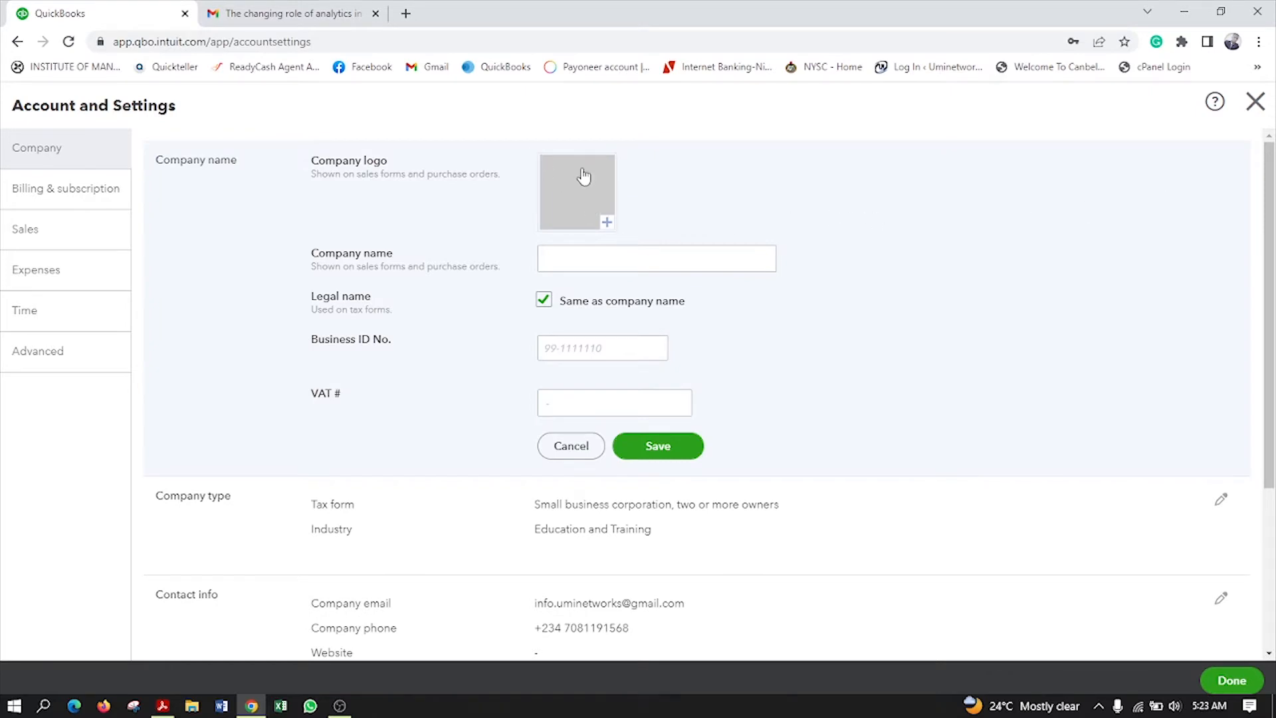
# Upload the image UMI LOGO from the FLYERS folder in Documents and save it as the company logo.
pyautogui.click(606, 223)
pyautogui.click(463, 370)
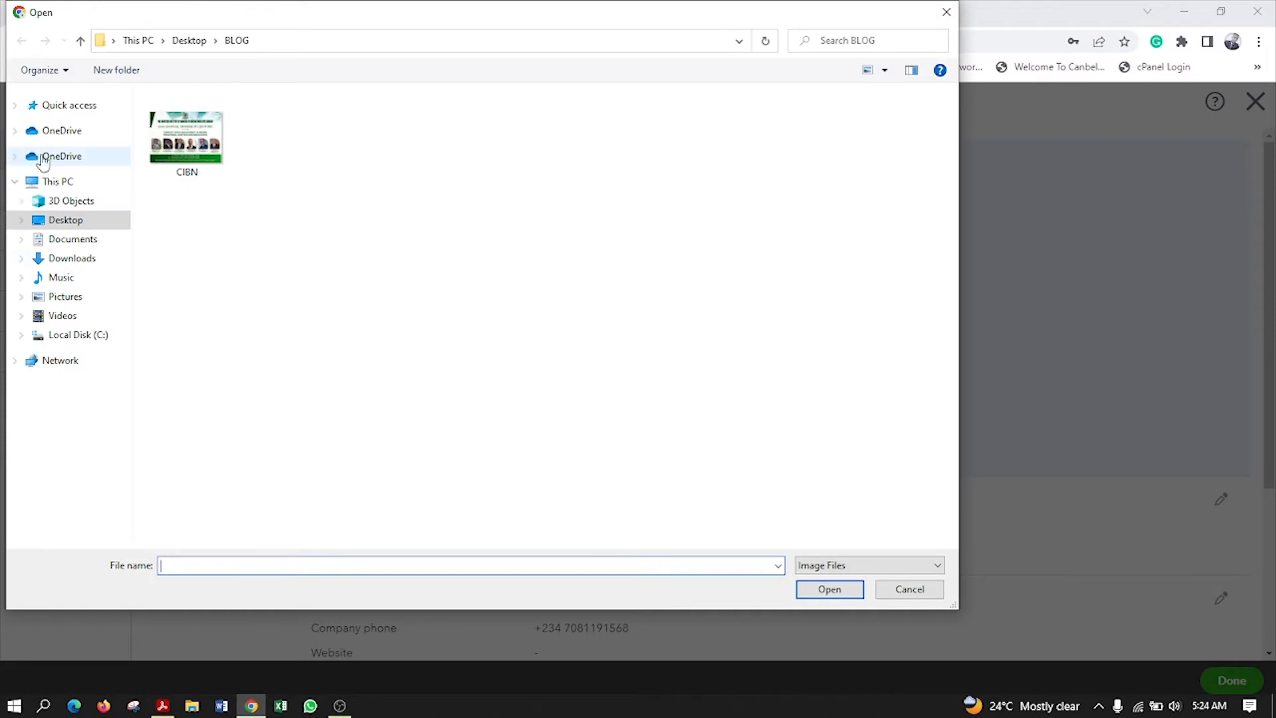
pyautogui.click(67, 302)
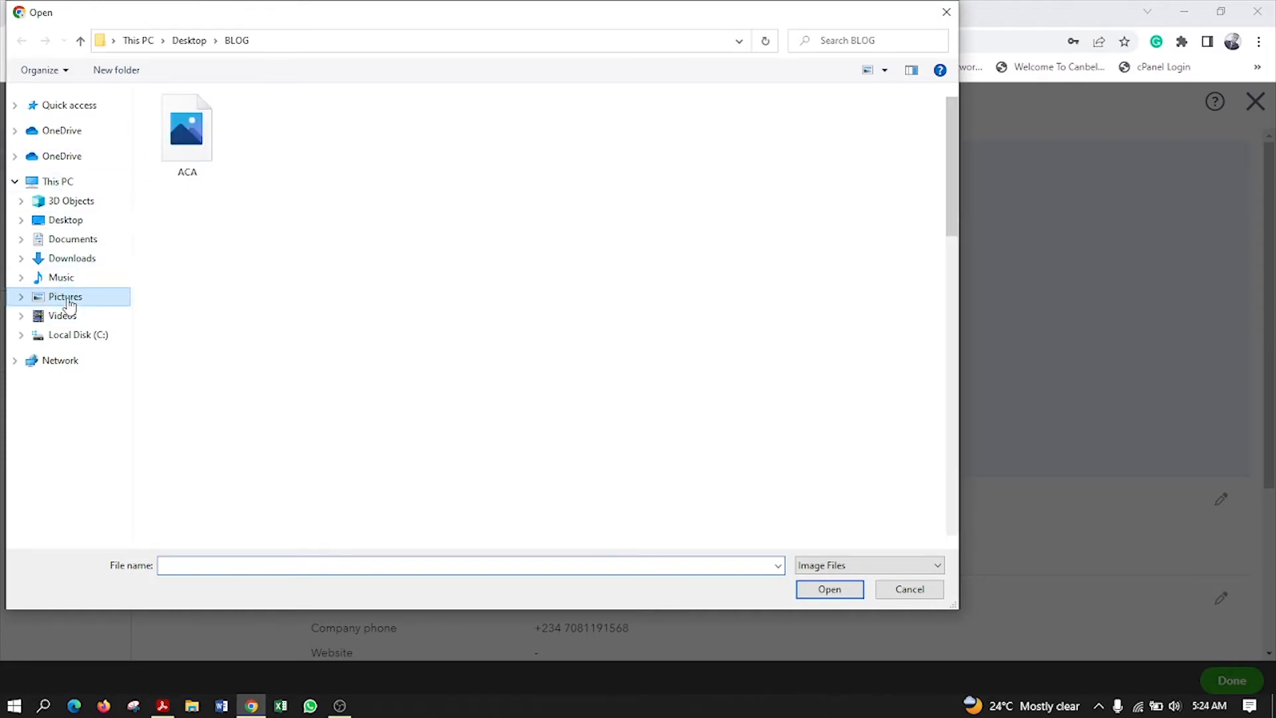
pyautogui.click(72, 248)
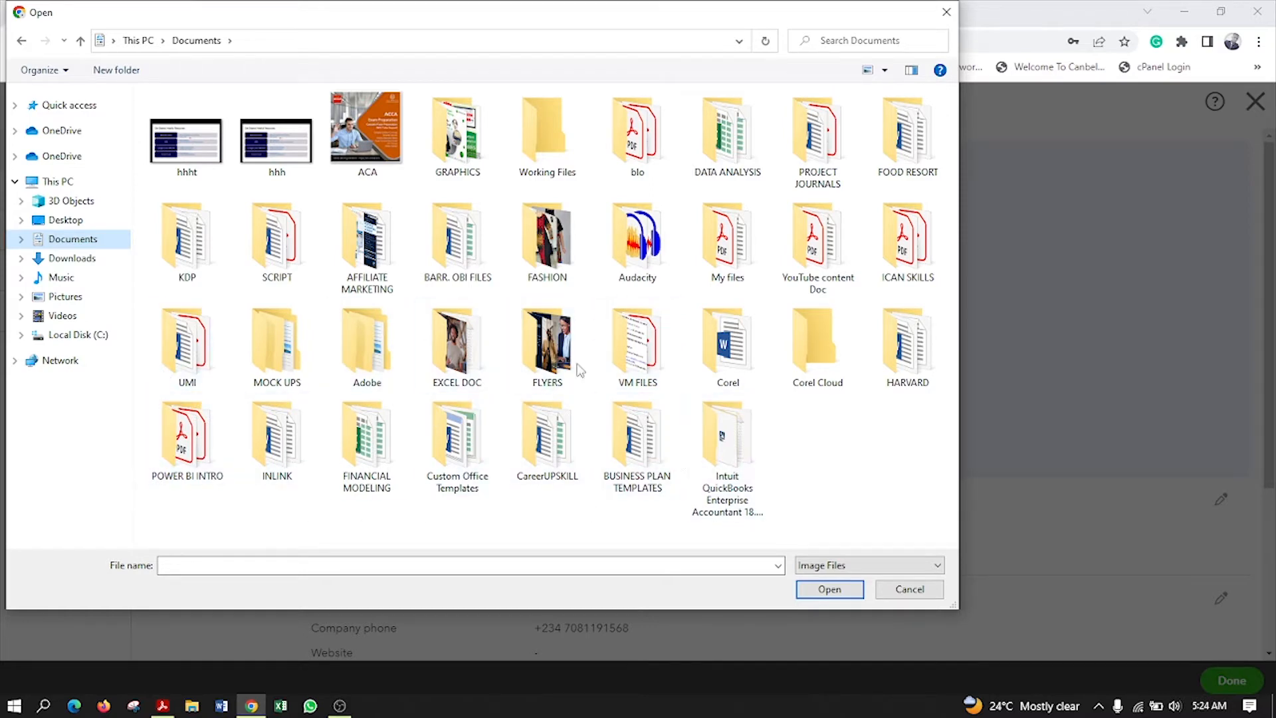
pyautogui.click(535, 342)
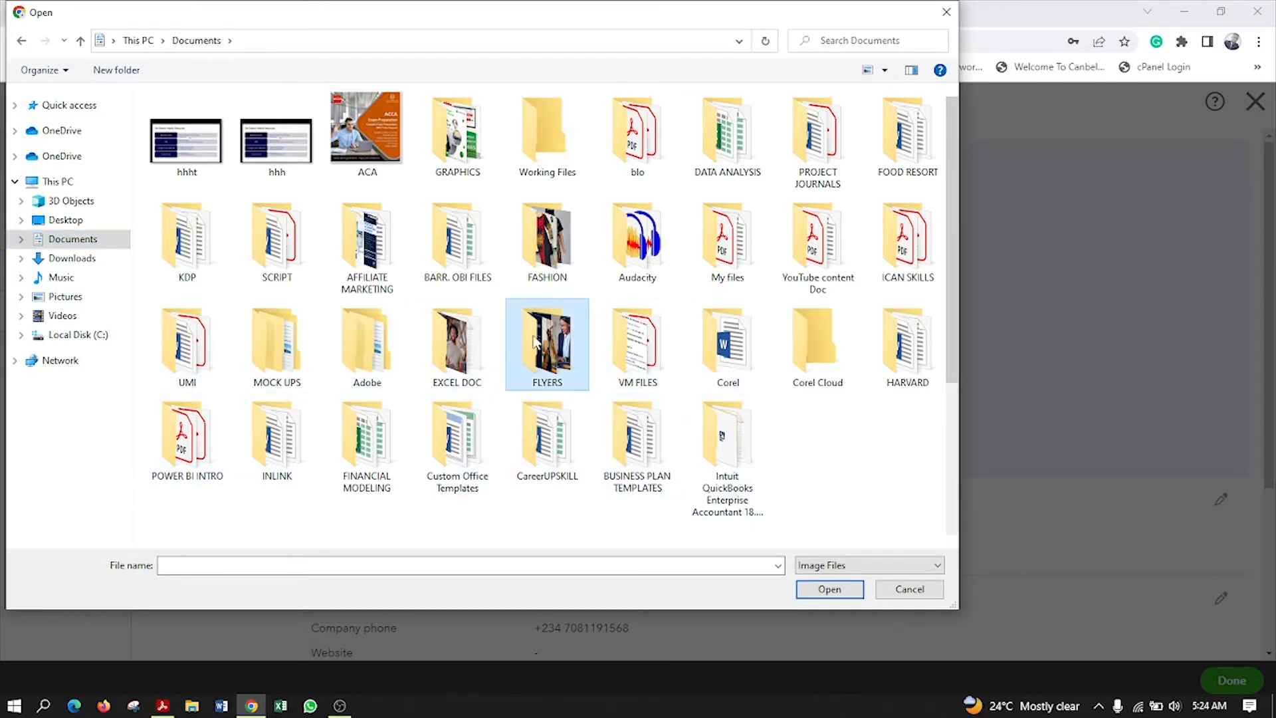
pyautogui.doubleClick(535, 341)
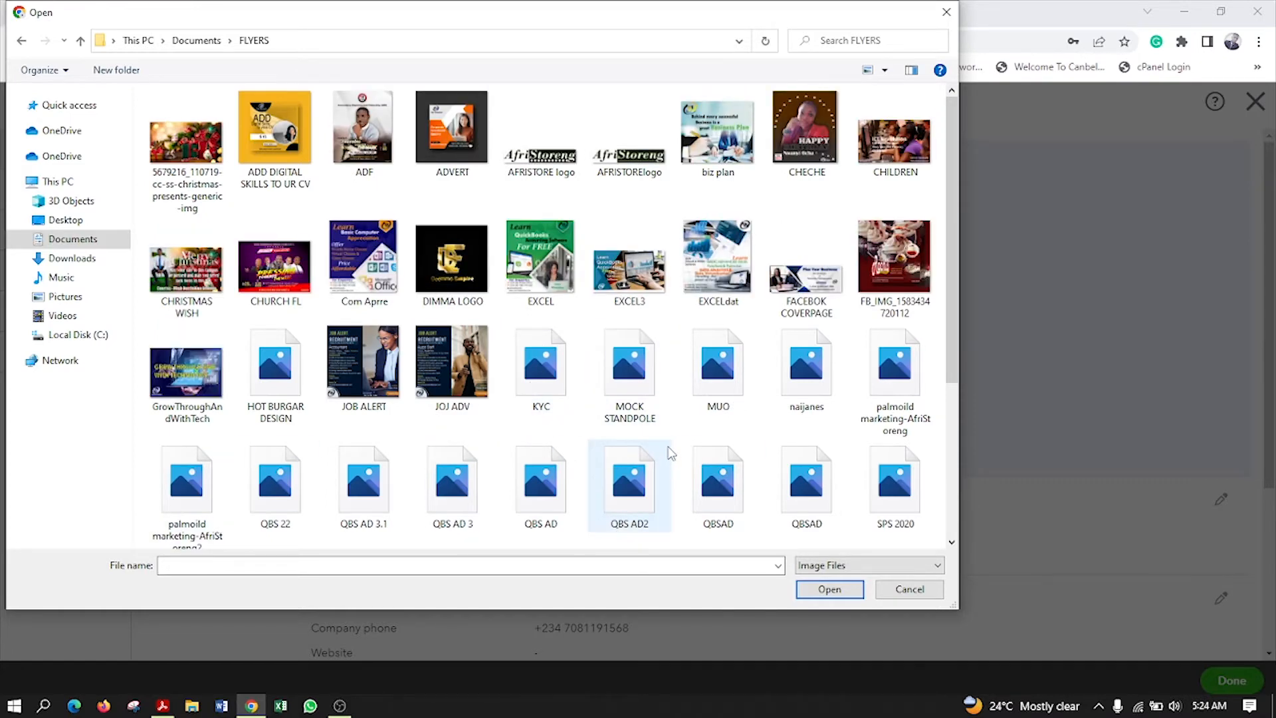
pyautogui.scroll(-3, 669, 452)
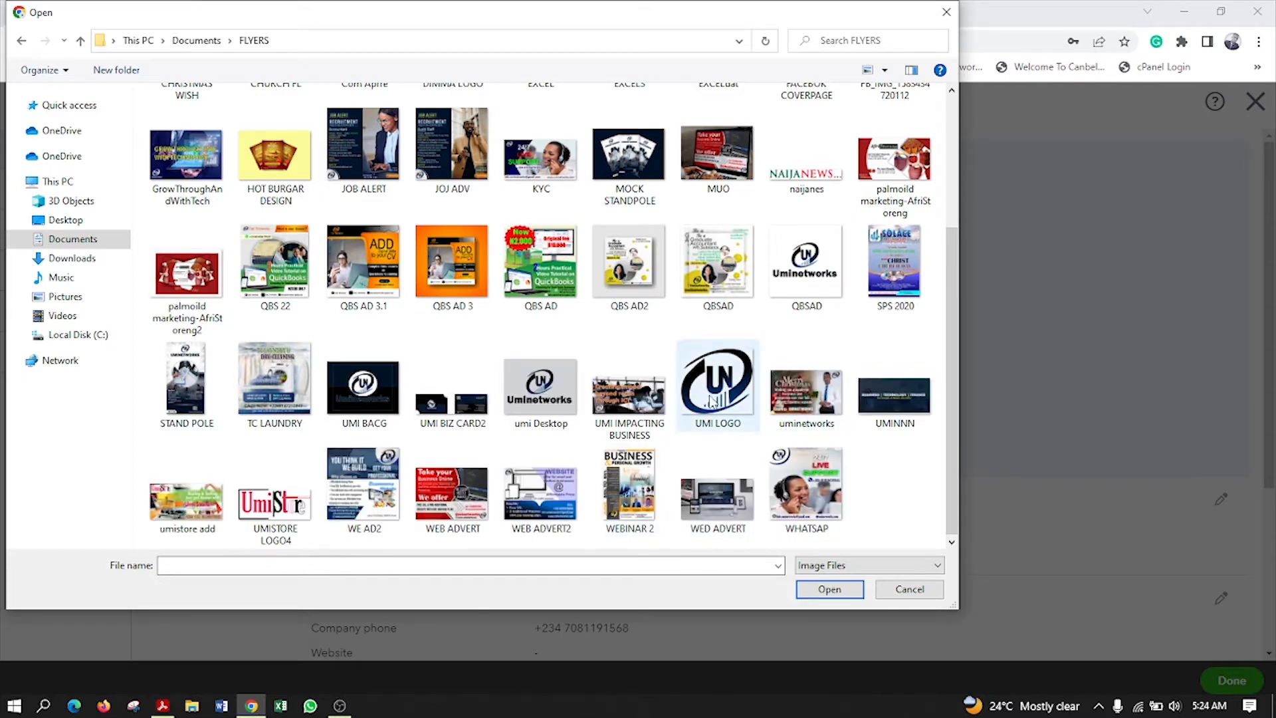
pyautogui.click(715, 396)
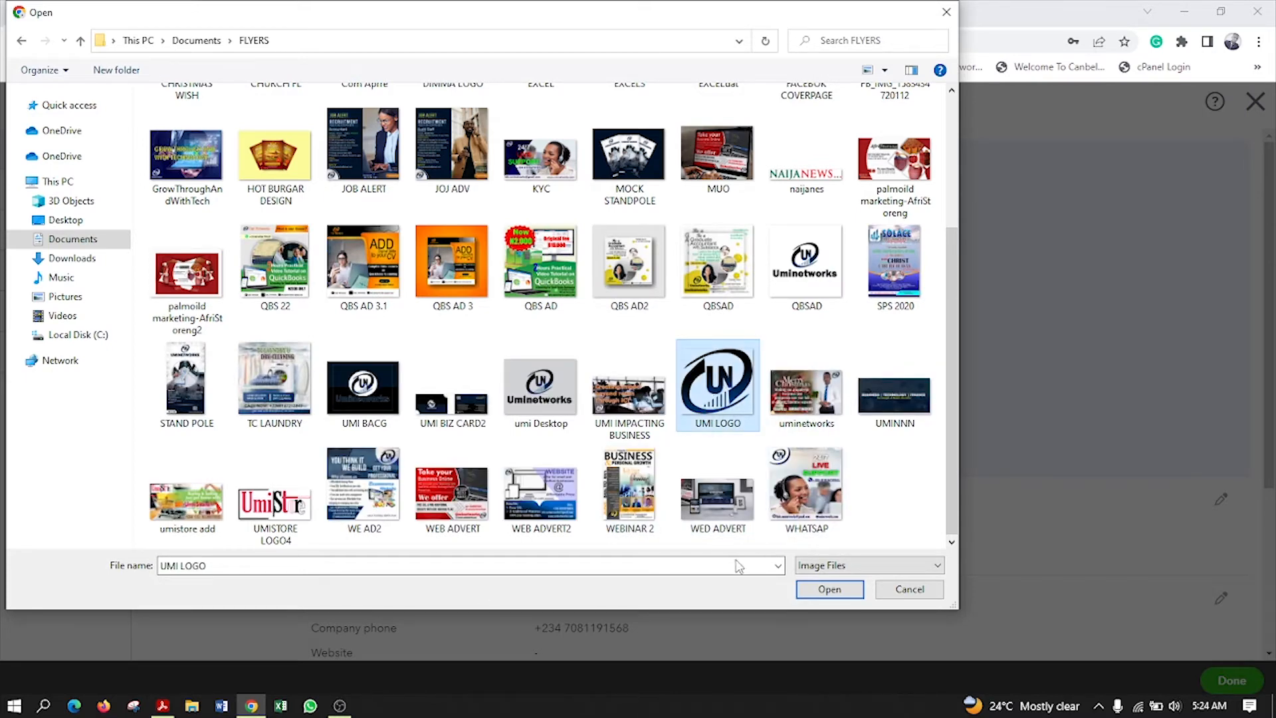
pyautogui.click(829, 589)
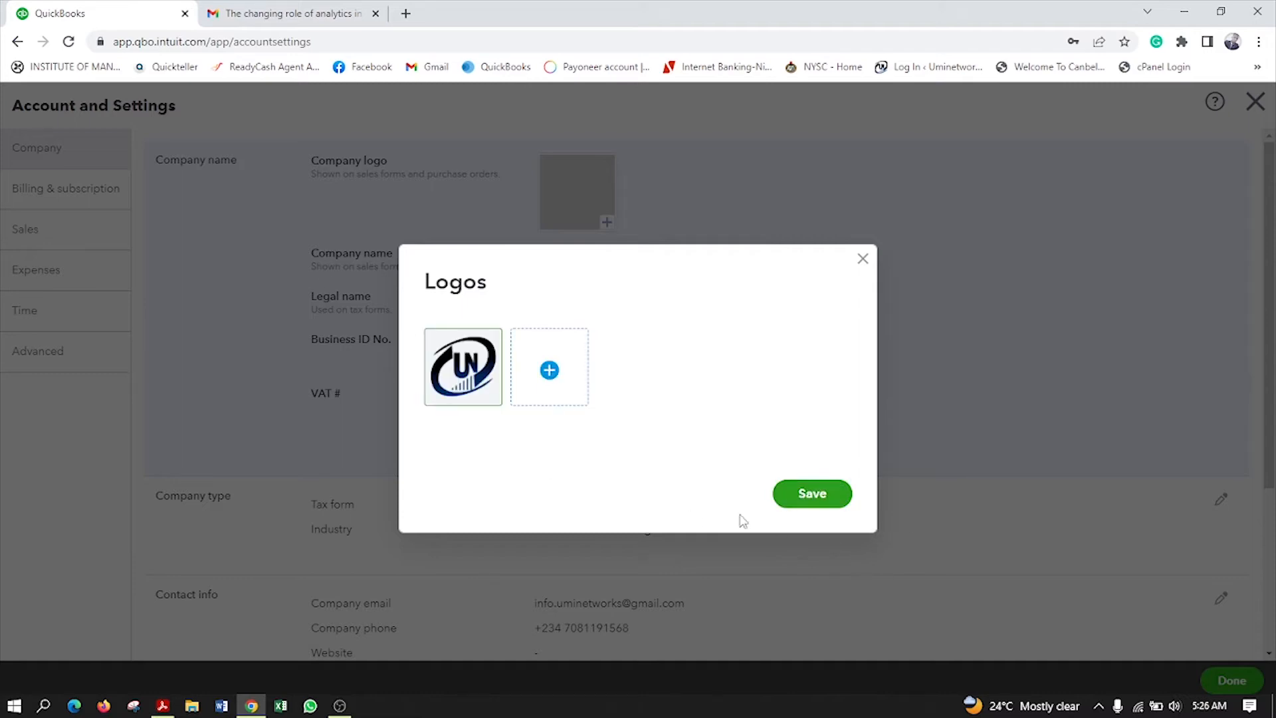
pyautogui.click(823, 497)
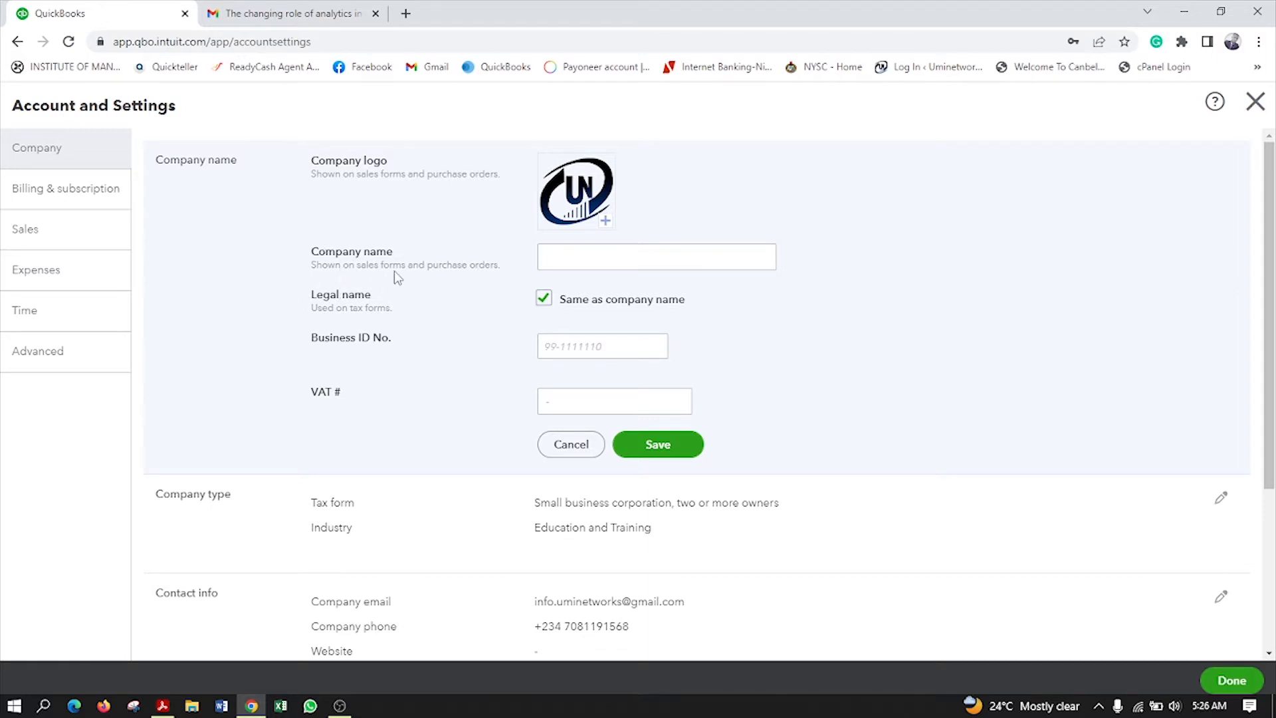
# Enter Uminetworks Ltd as the company name, leave the business ID and VAT number blank, and save the section.
pyautogui.click(576, 262)
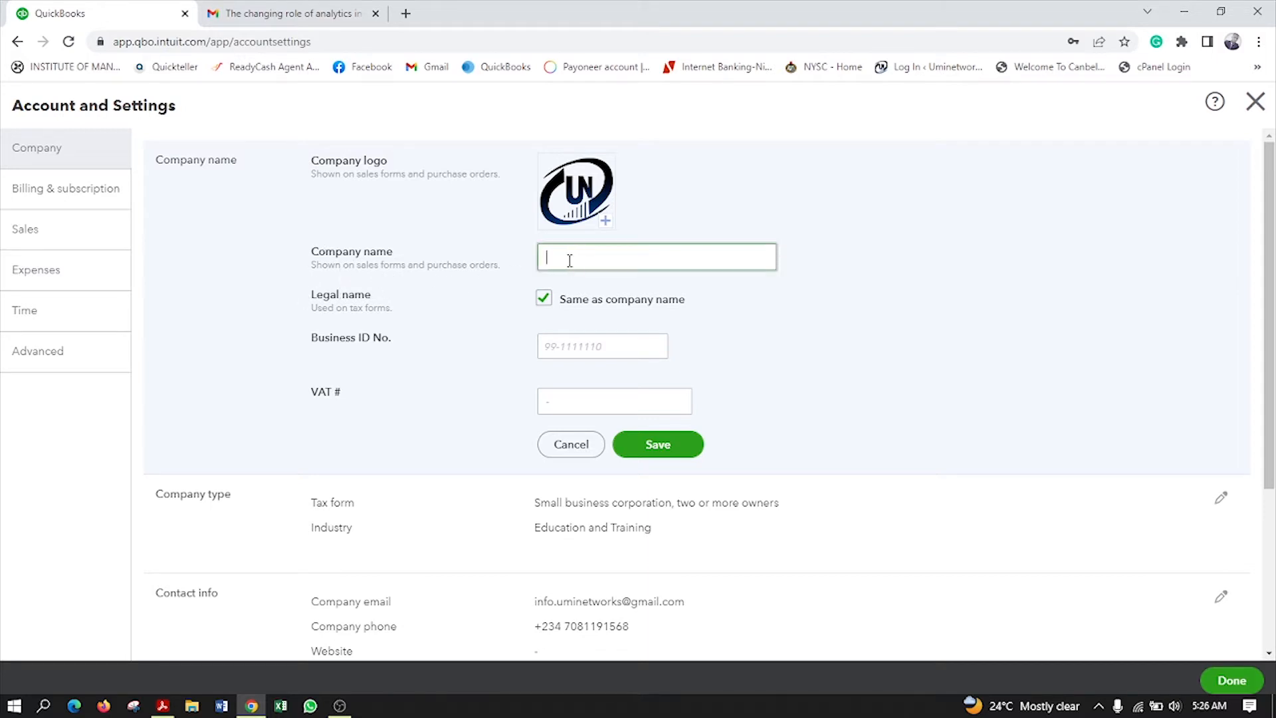
pyautogui.write('Uminetworks Ltd')
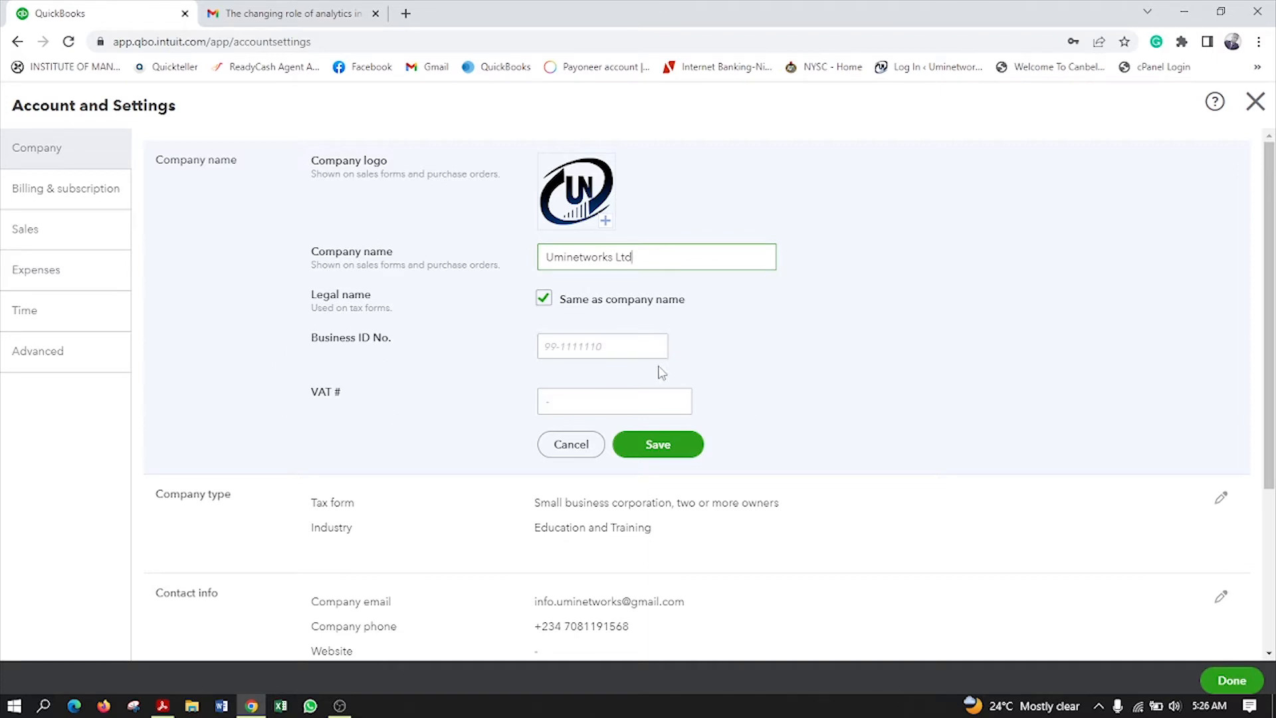
pyautogui.click(560, 348)
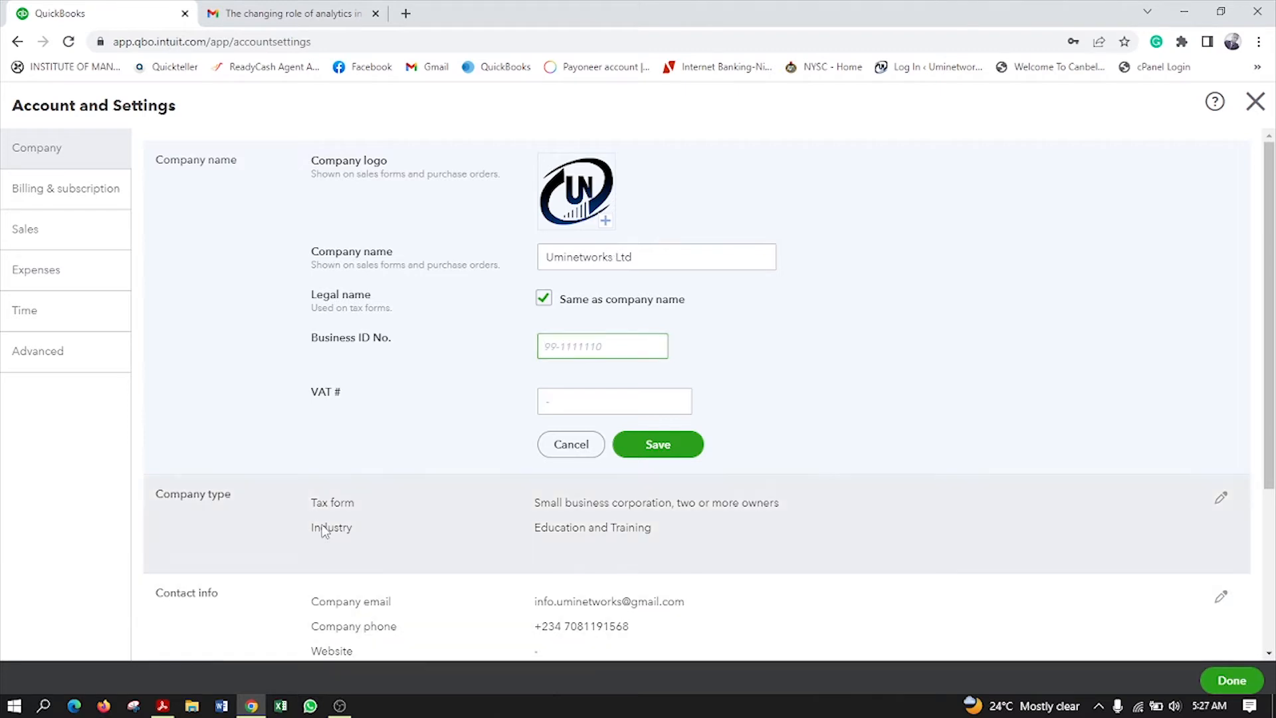
pyautogui.click(566, 408)
pyautogui.scroll(-2, 724, 412)
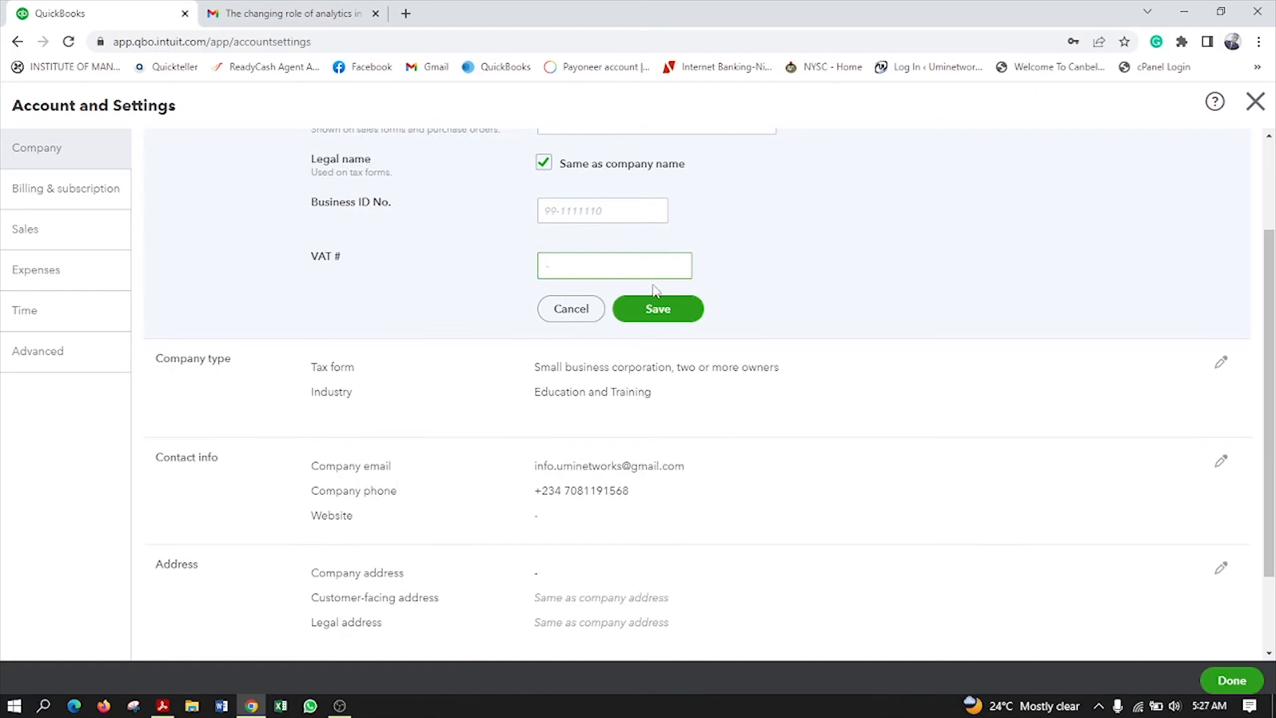
pyautogui.scroll(1, 807, 302)
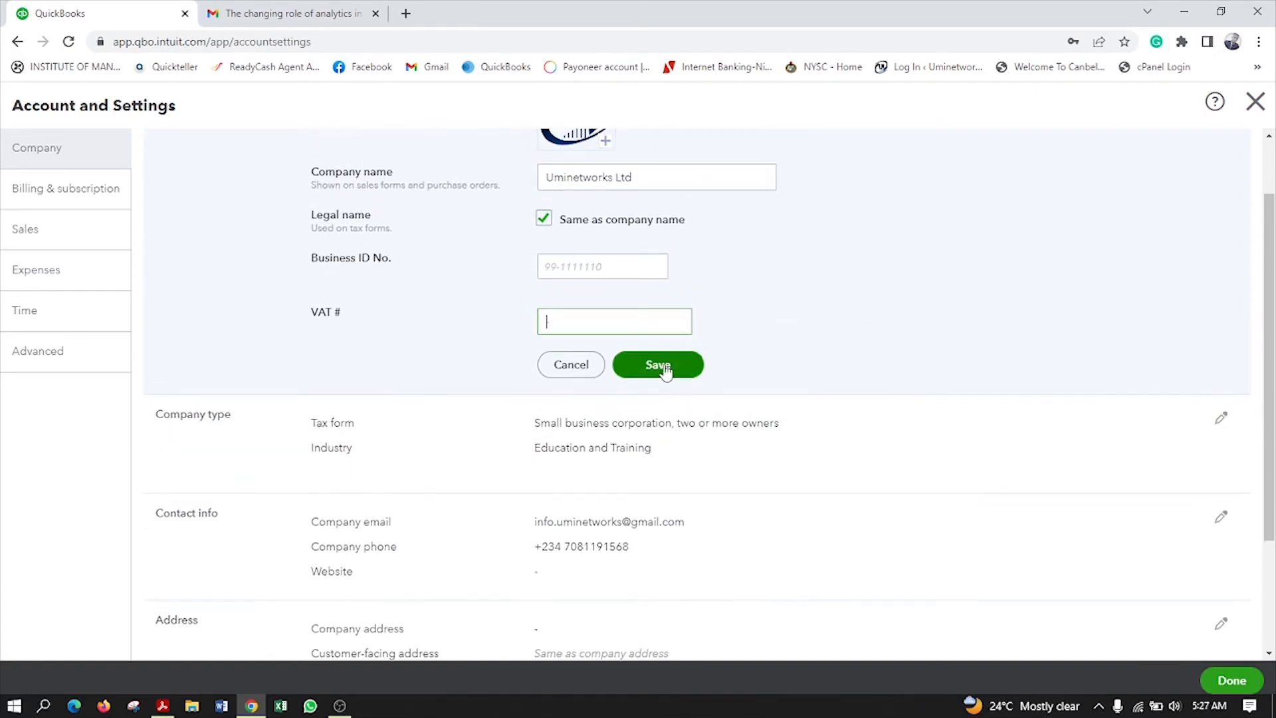
pyautogui.click(664, 370)
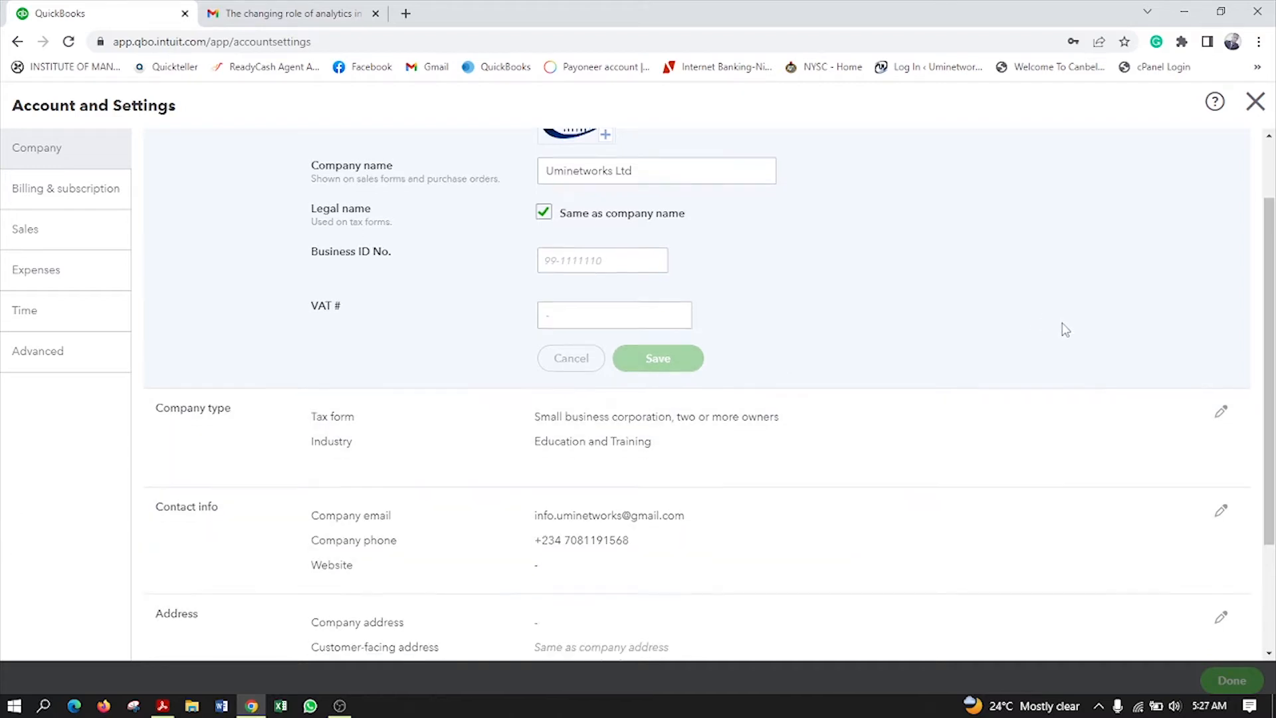
# Examine the available tax form and industry choices in the Company type section, and leave it without saving.
pyautogui.scroll(-1, 731, 339)
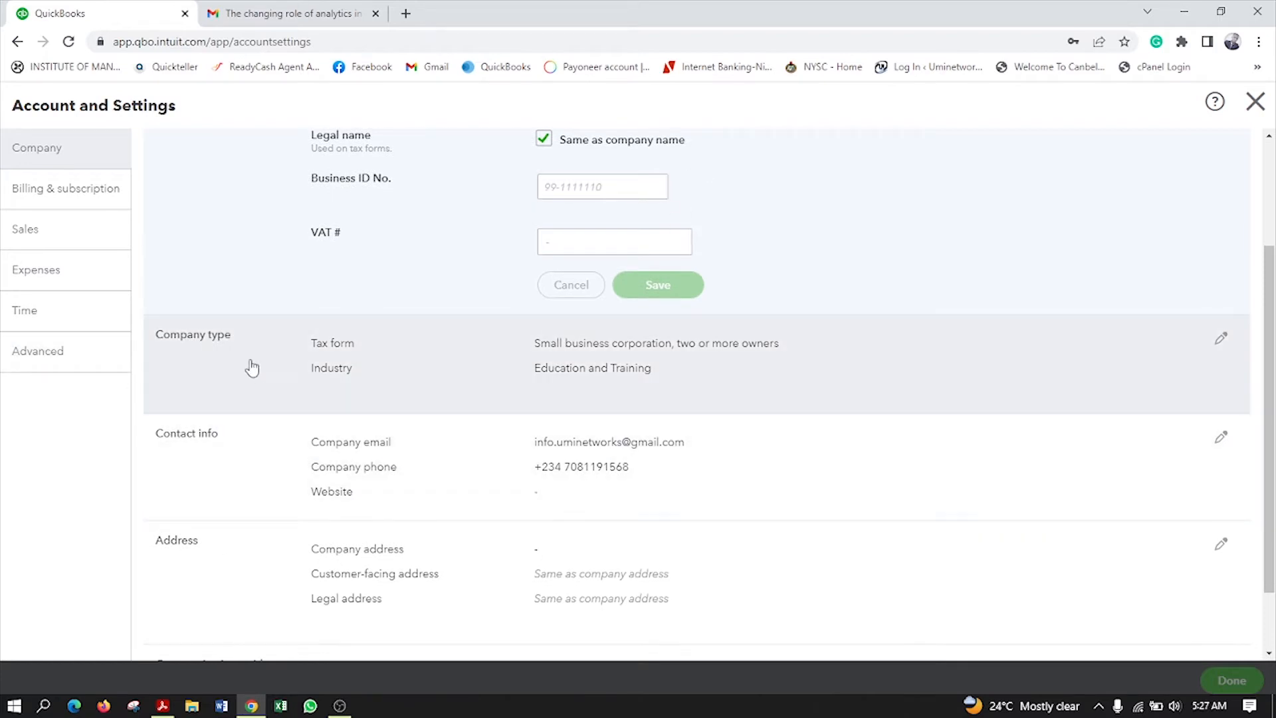
pyautogui.click(224, 350)
pyautogui.scroll(2, 731, 339)
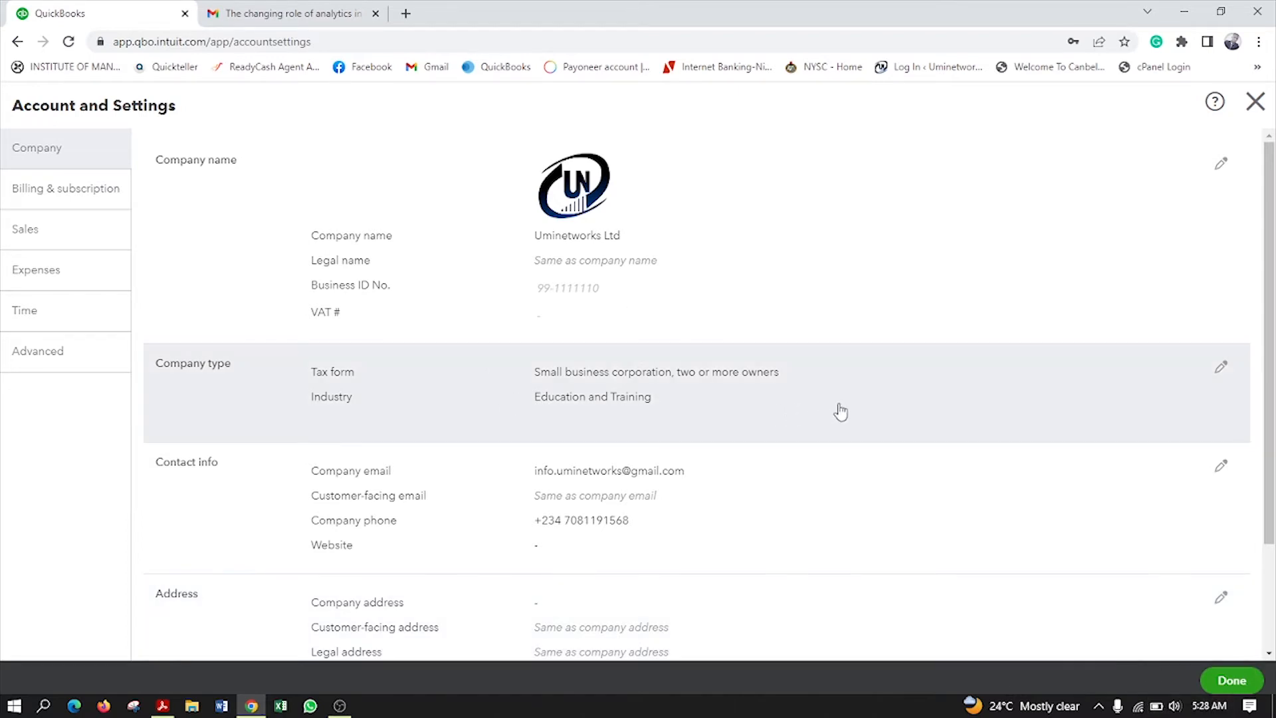
pyautogui.scroll(-1, 839, 407)
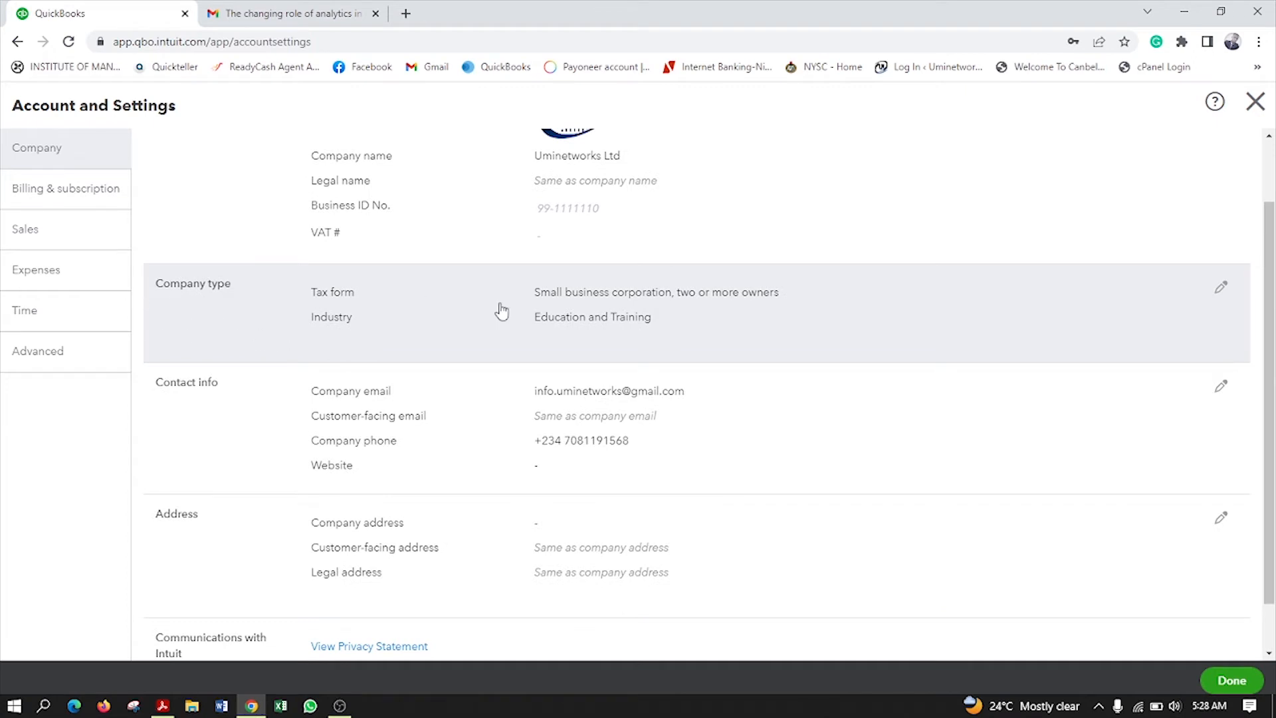
pyautogui.click(1222, 290)
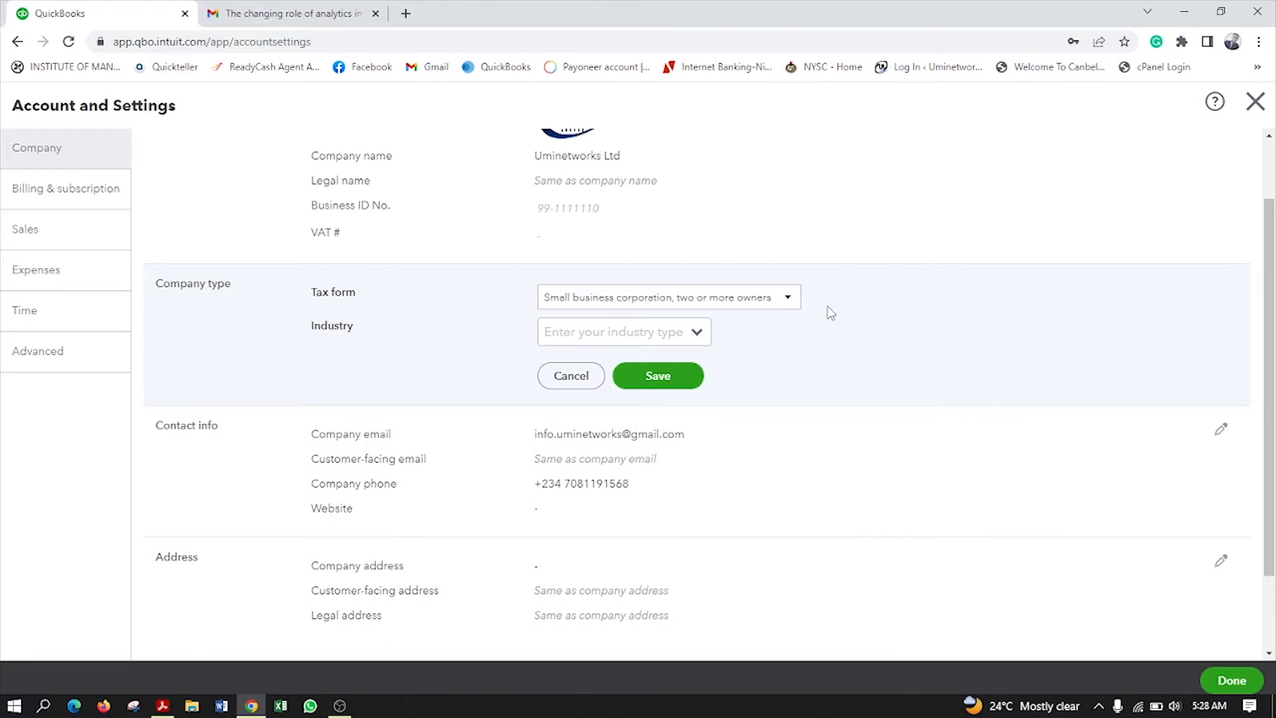
pyautogui.click(792, 303)
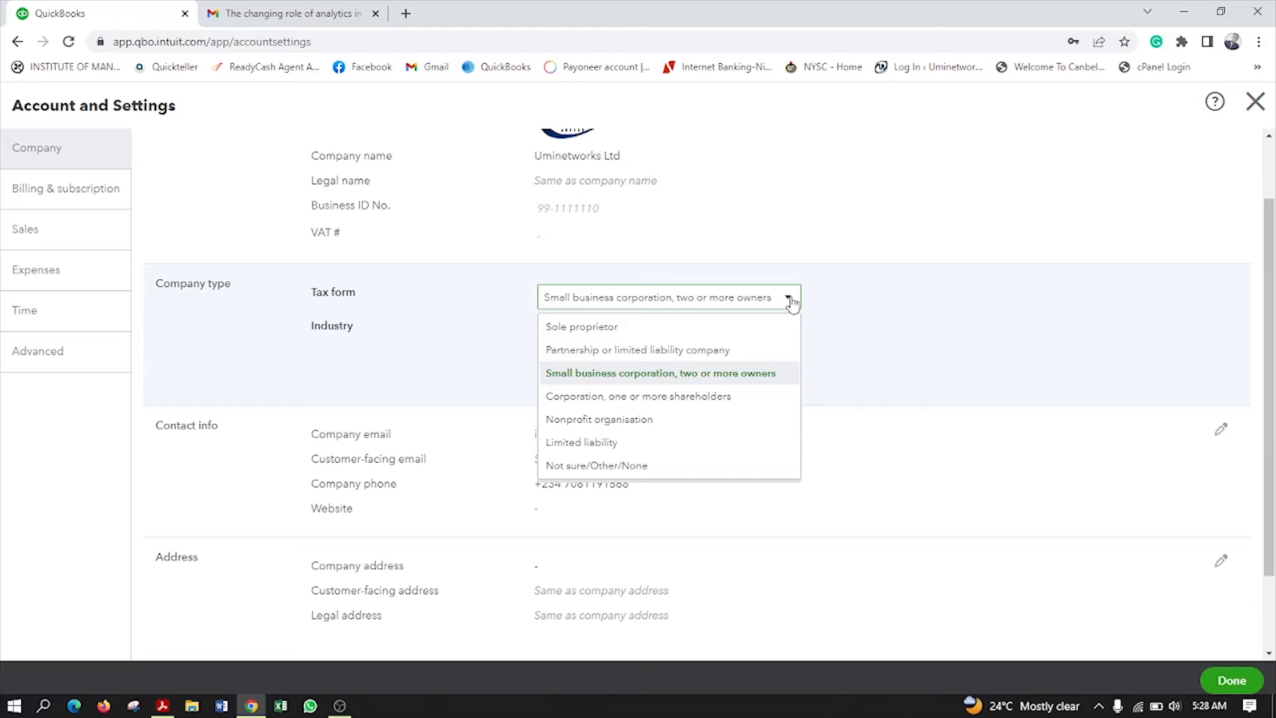
pyautogui.click(792, 302)
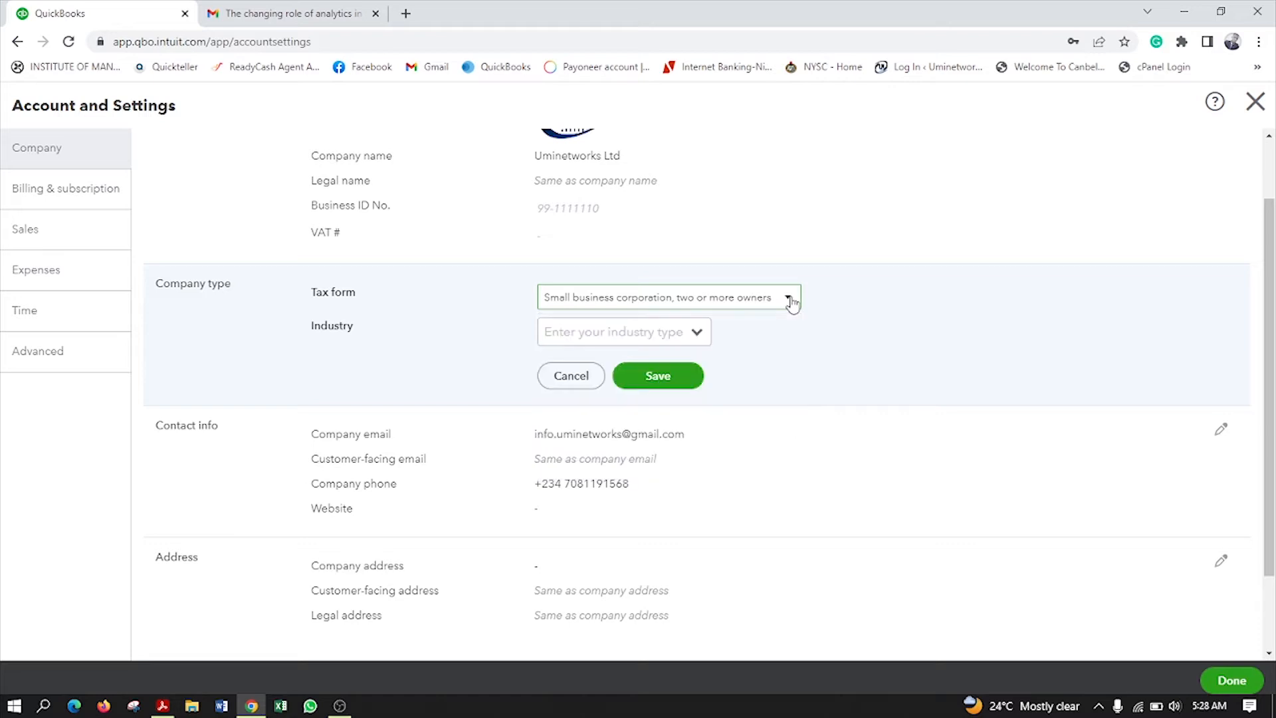
pyautogui.click(697, 333)
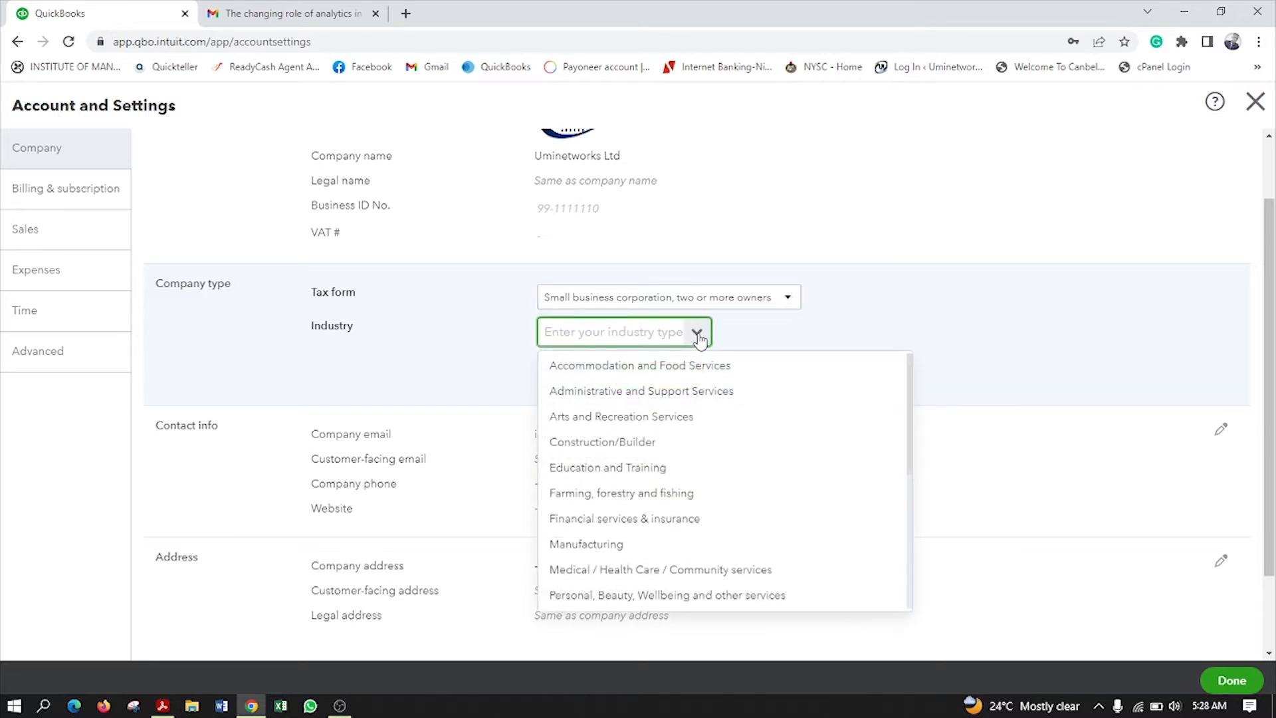
pyautogui.click(697, 334)
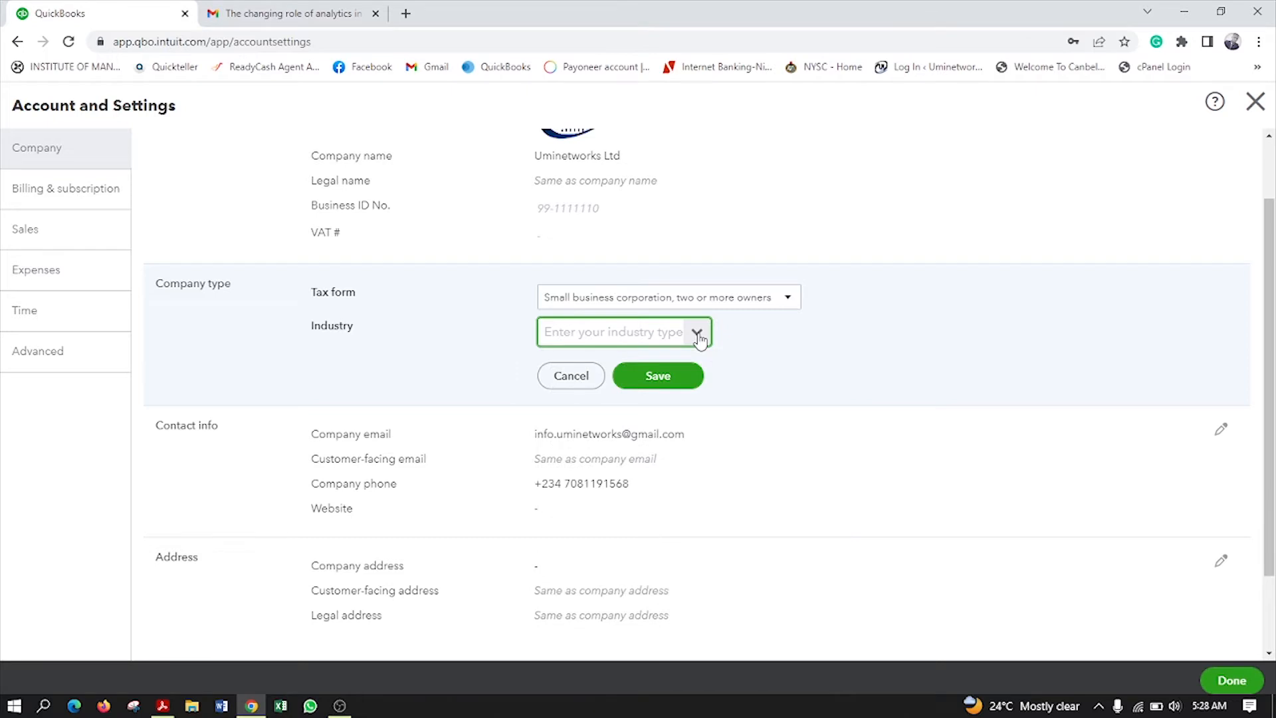
pyautogui.click(697, 334)
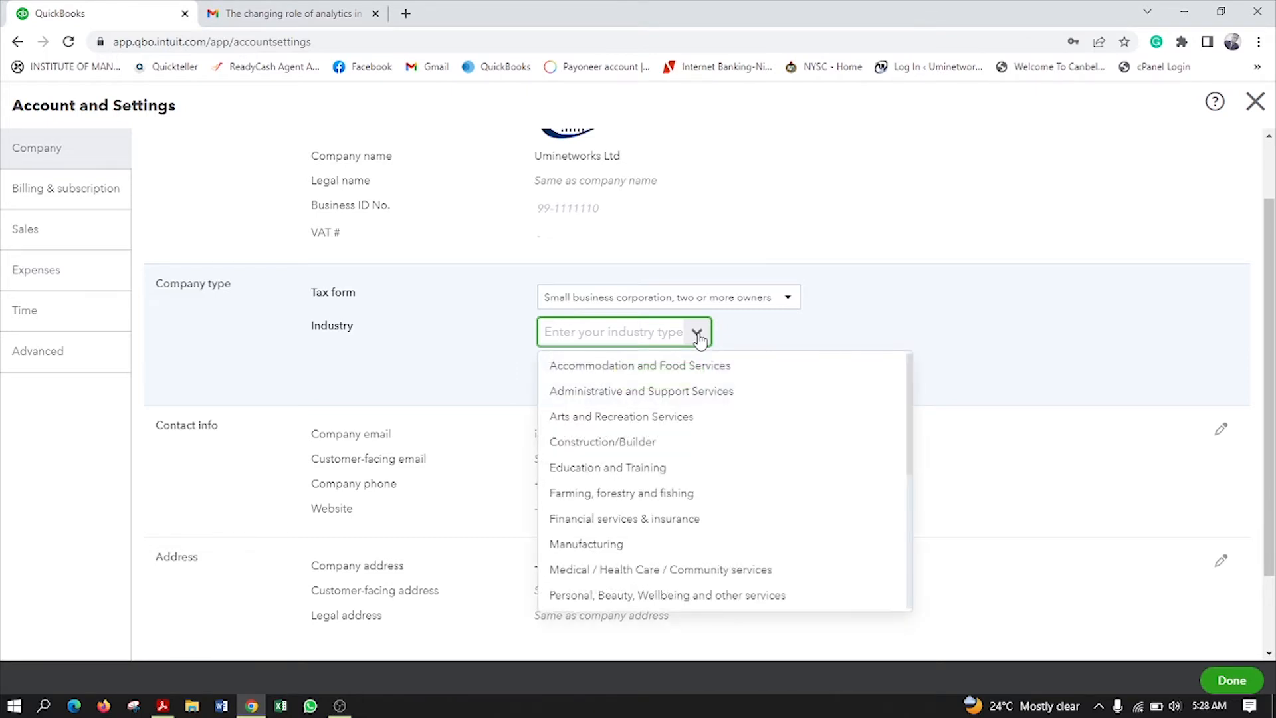
pyautogui.click(698, 334)
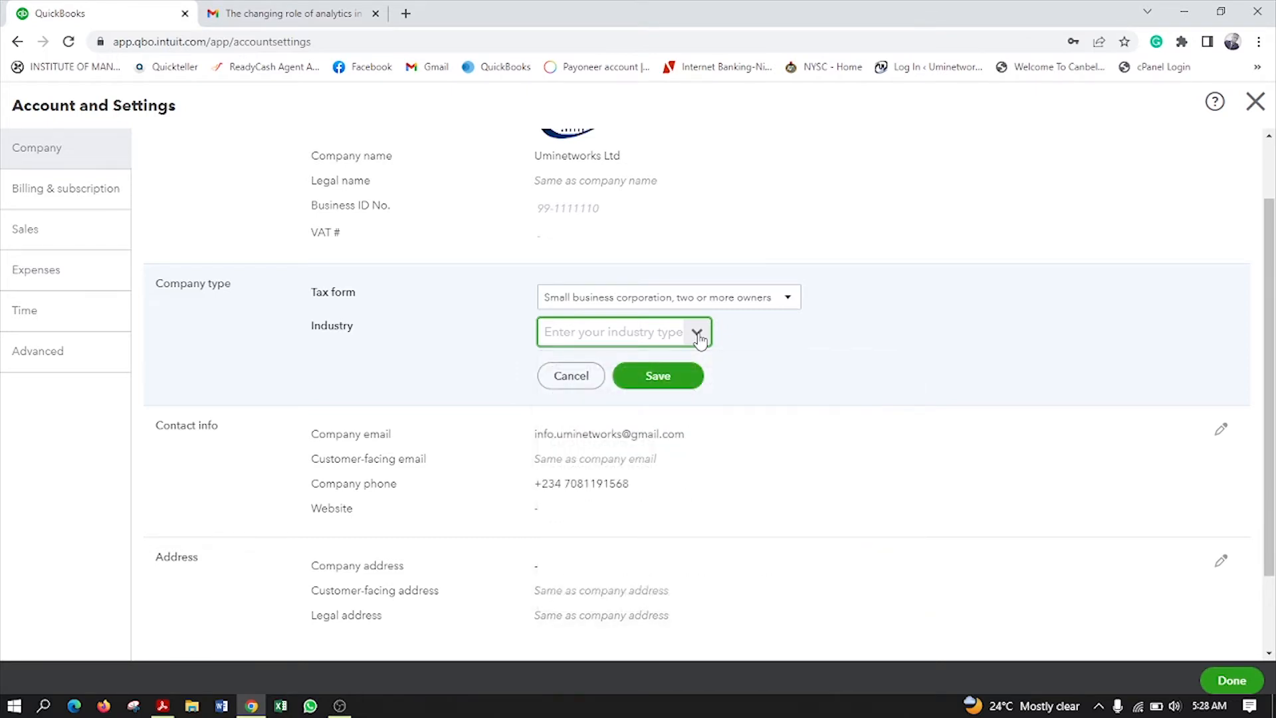
pyautogui.click(573, 375)
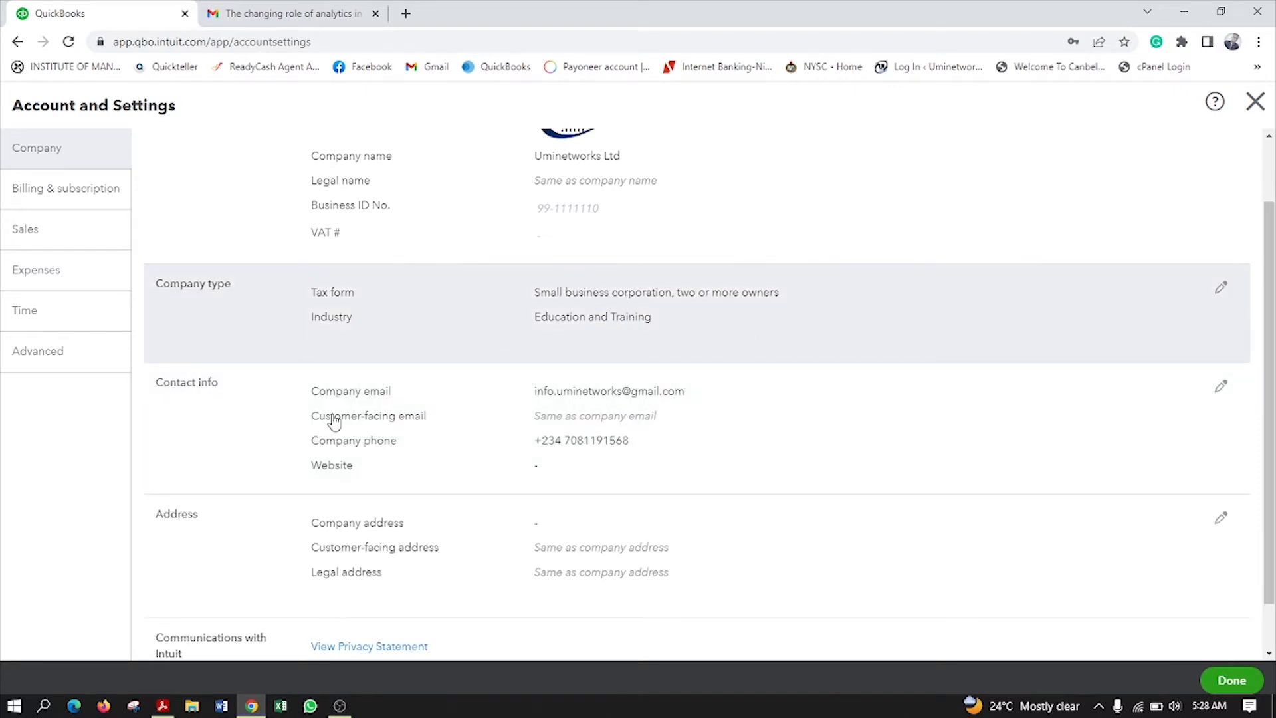
# Fill in the company's street address and city in the Address section, and replace the suggested state with the company's actual state.
pyautogui.scroll(-2, 350, 436)
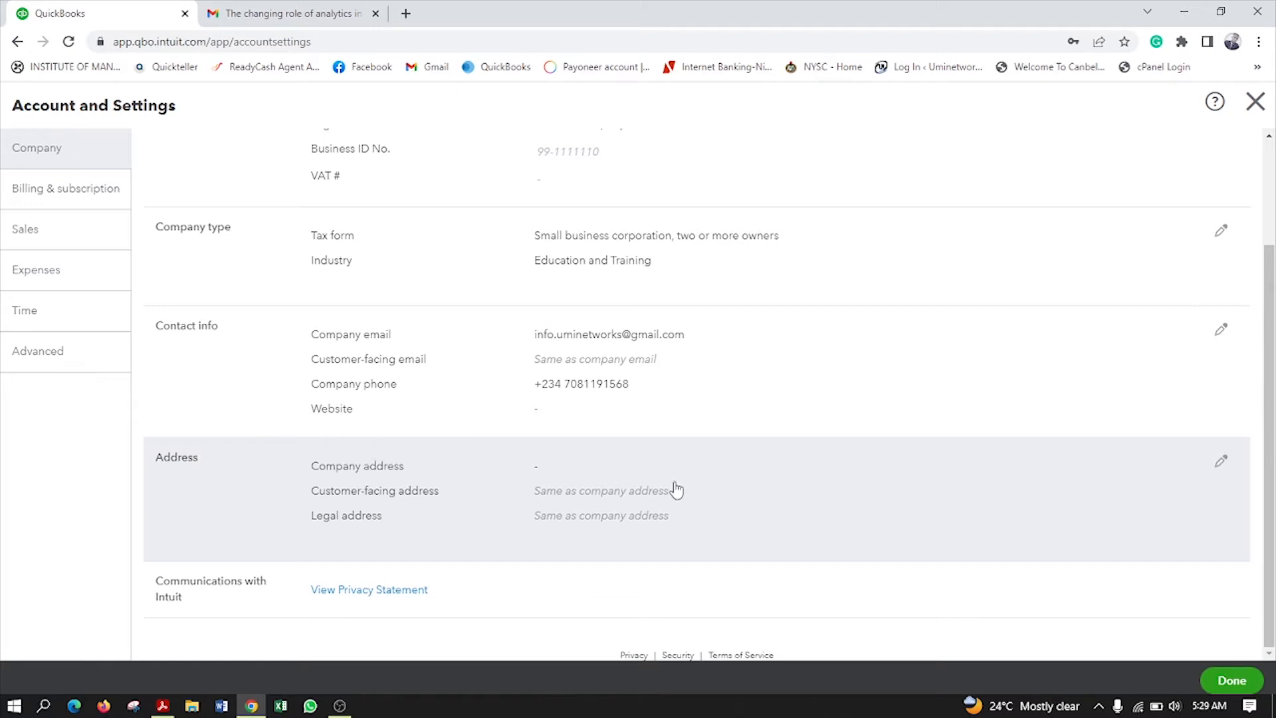
pyautogui.click(1222, 463)
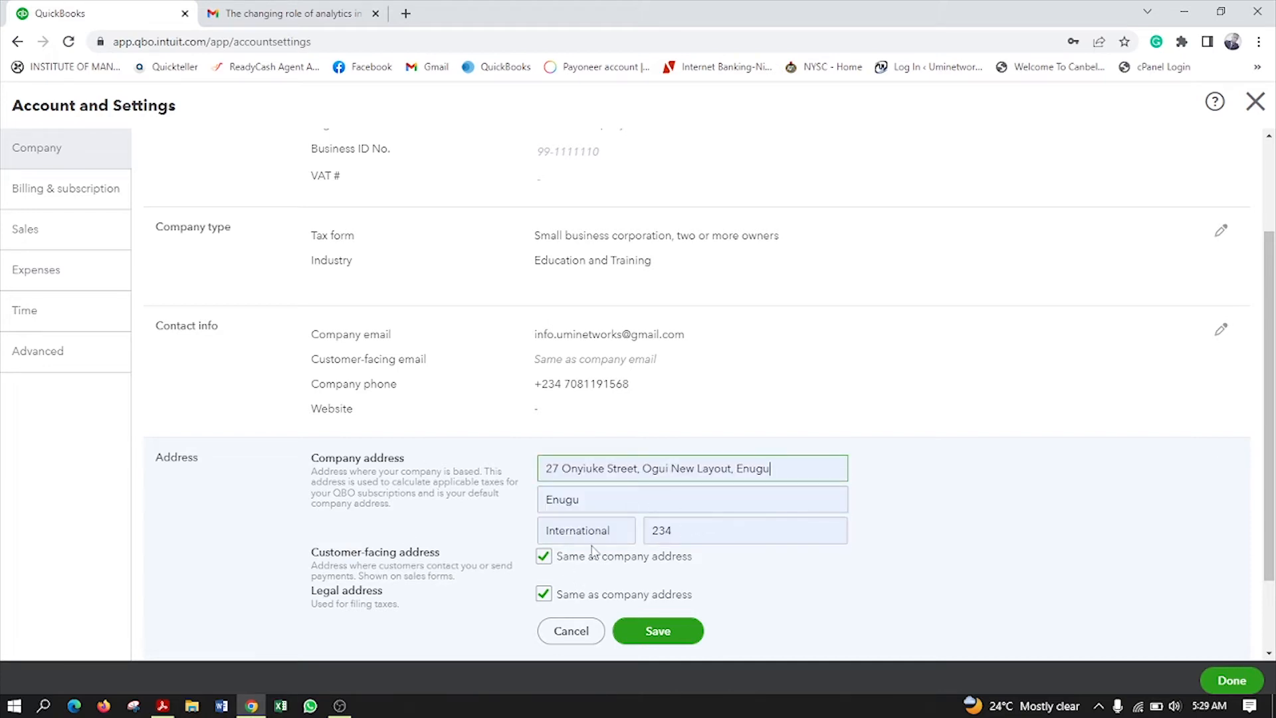
pyautogui.click(616, 529)
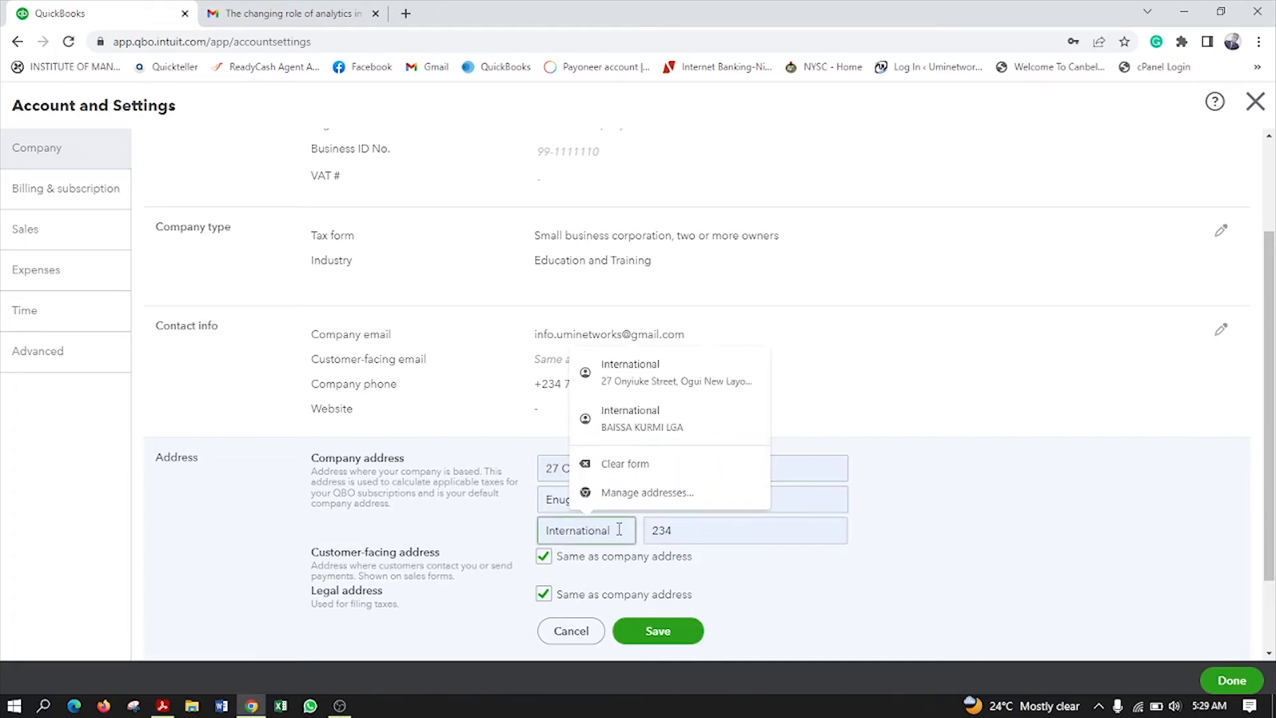
pyautogui.moveTo(619, 529); pyautogui.dragTo(469, 521)
pyautogui.press('BackSpace')
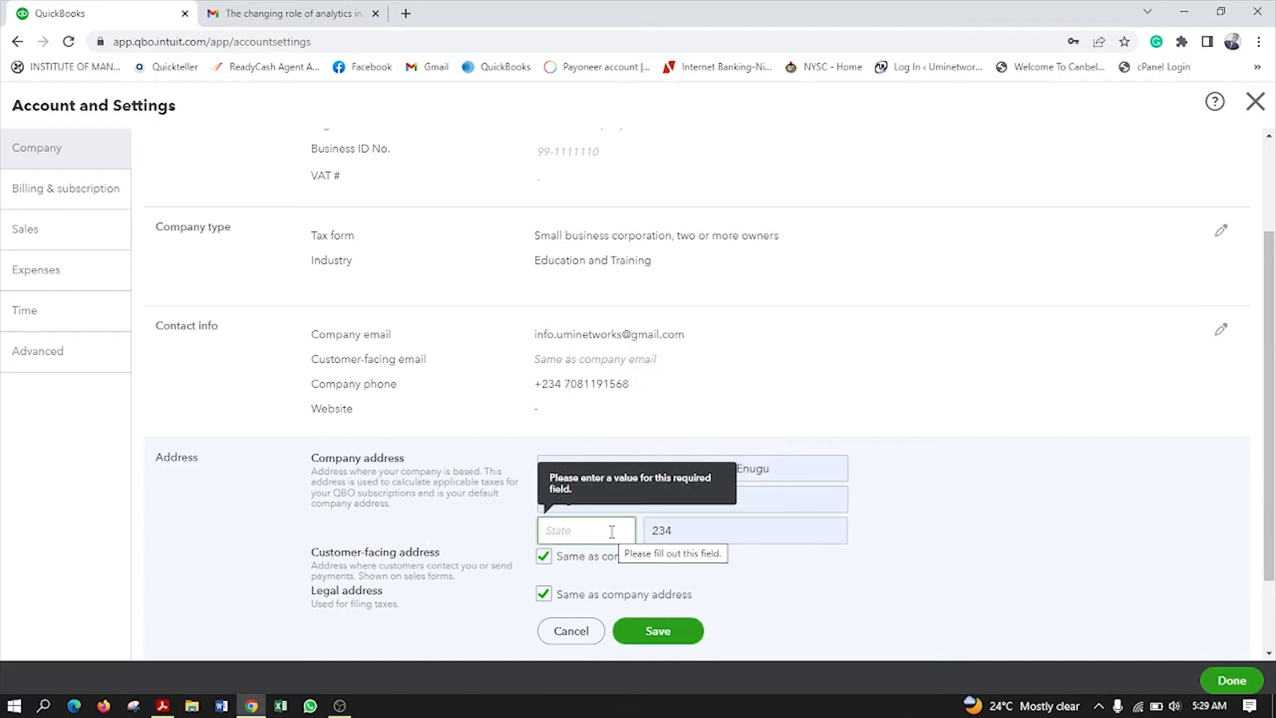
pyautogui.write('Enugu')
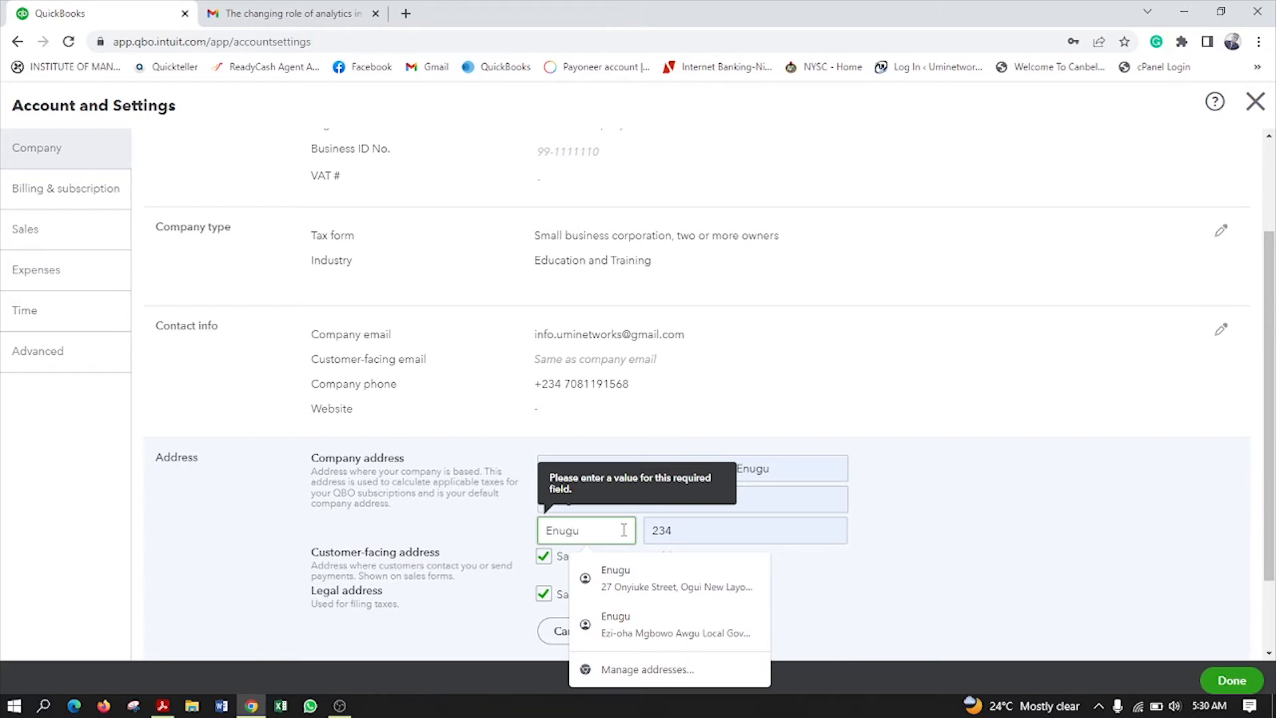
# Re-enter the ZIP code, keep the customer-facing and legal addresses the same as the company address, and save the Address section.
pyautogui.click(764, 530)
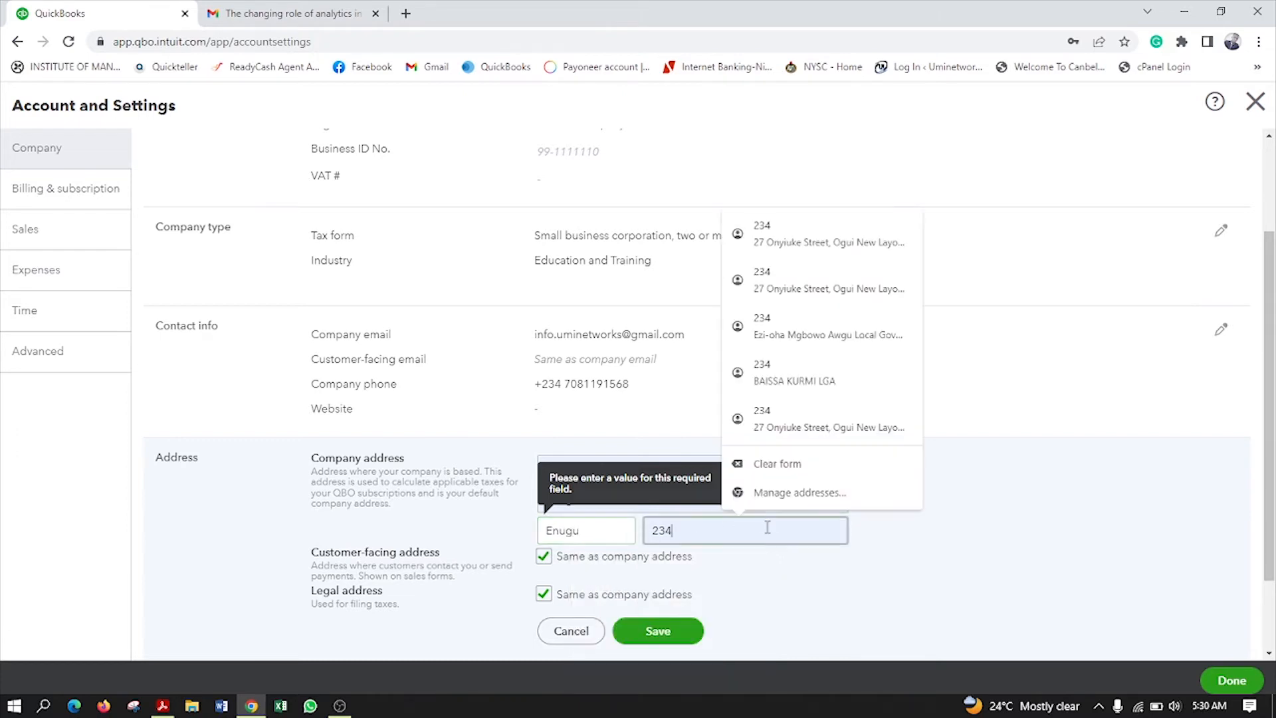
pyautogui.press('BackSpace')
pyautogui.press('BackSpace')
pyautogui.press('BackSpace')
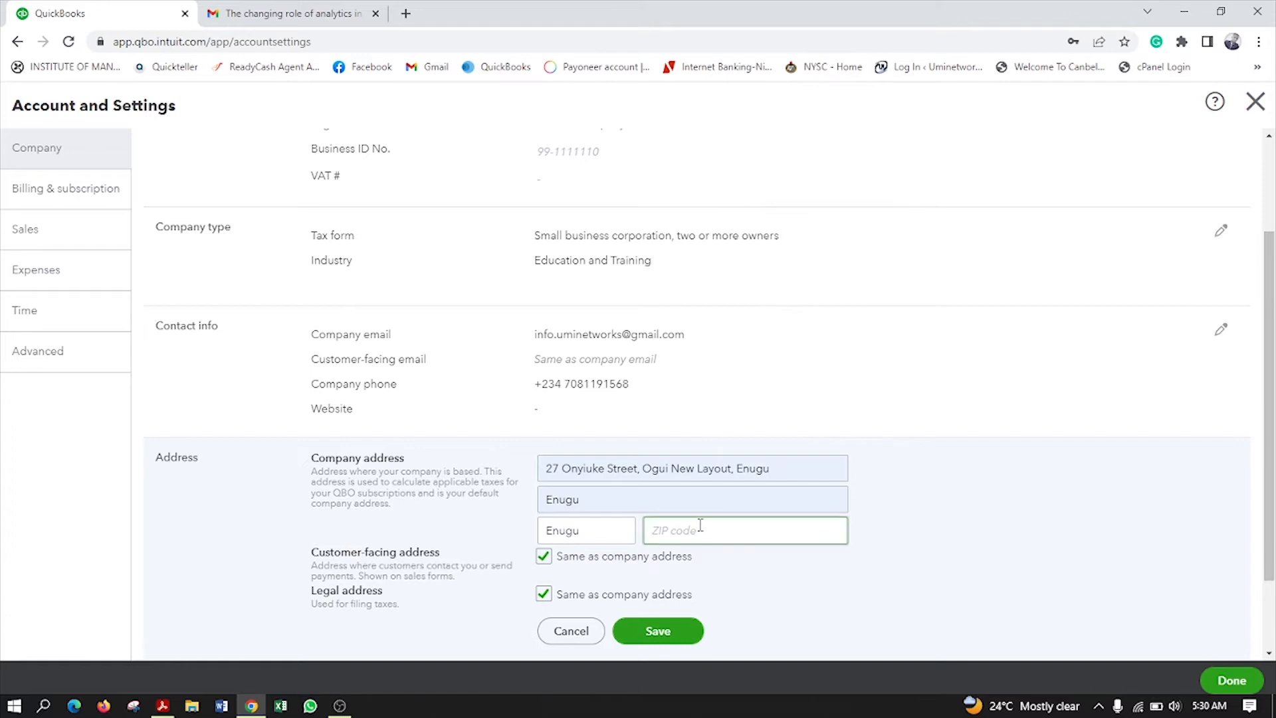
pyautogui.write('23')
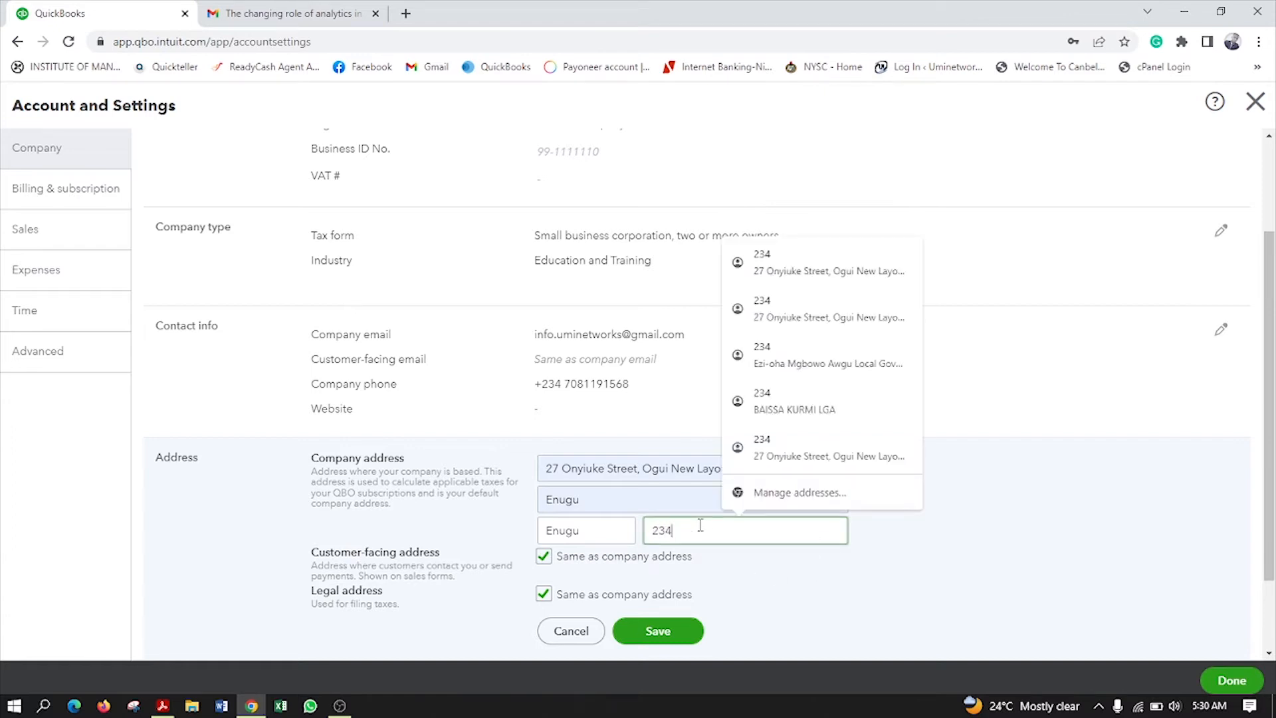
pyautogui.write('4')
pyautogui.click(994, 562)
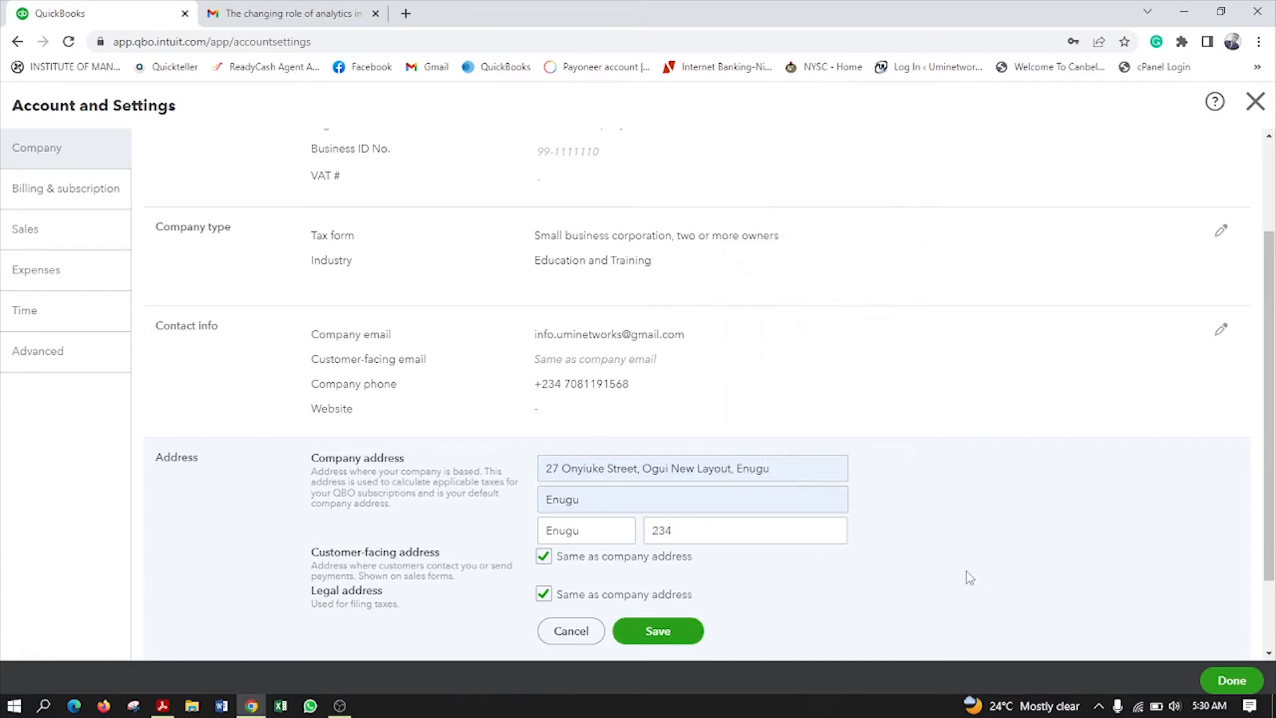
pyautogui.scroll(-2, 969, 578)
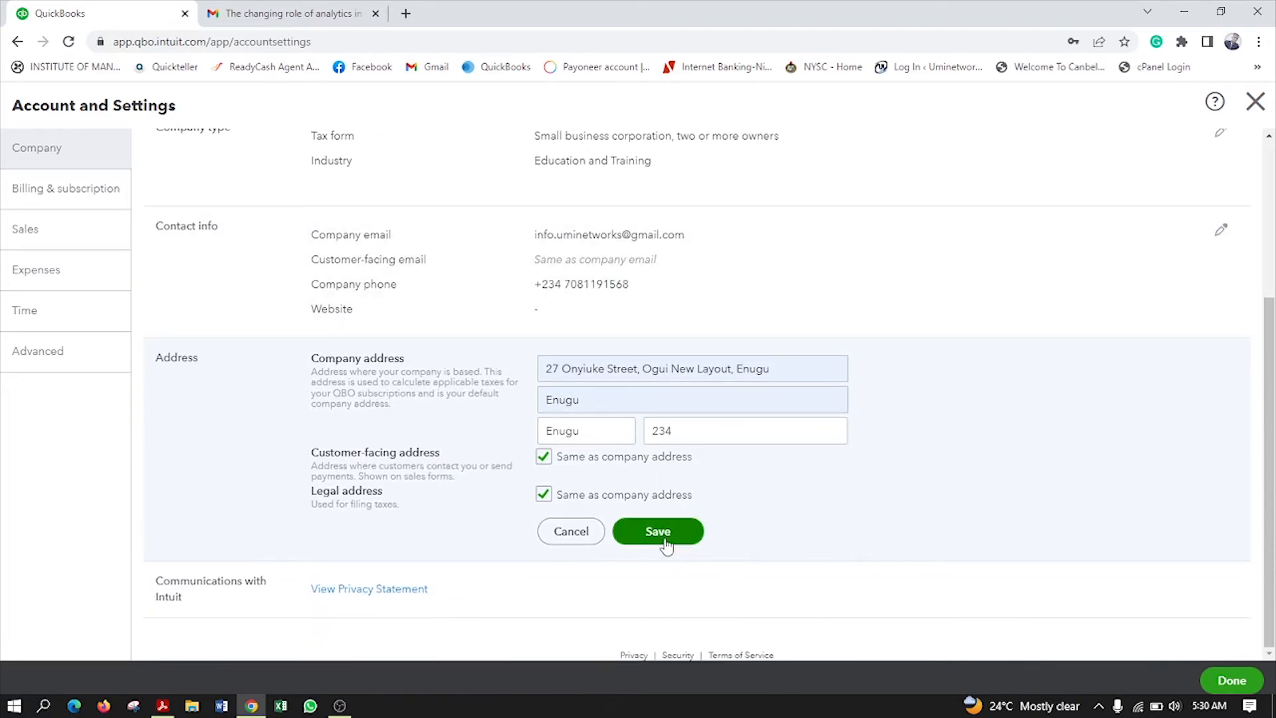
pyautogui.click(665, 537)
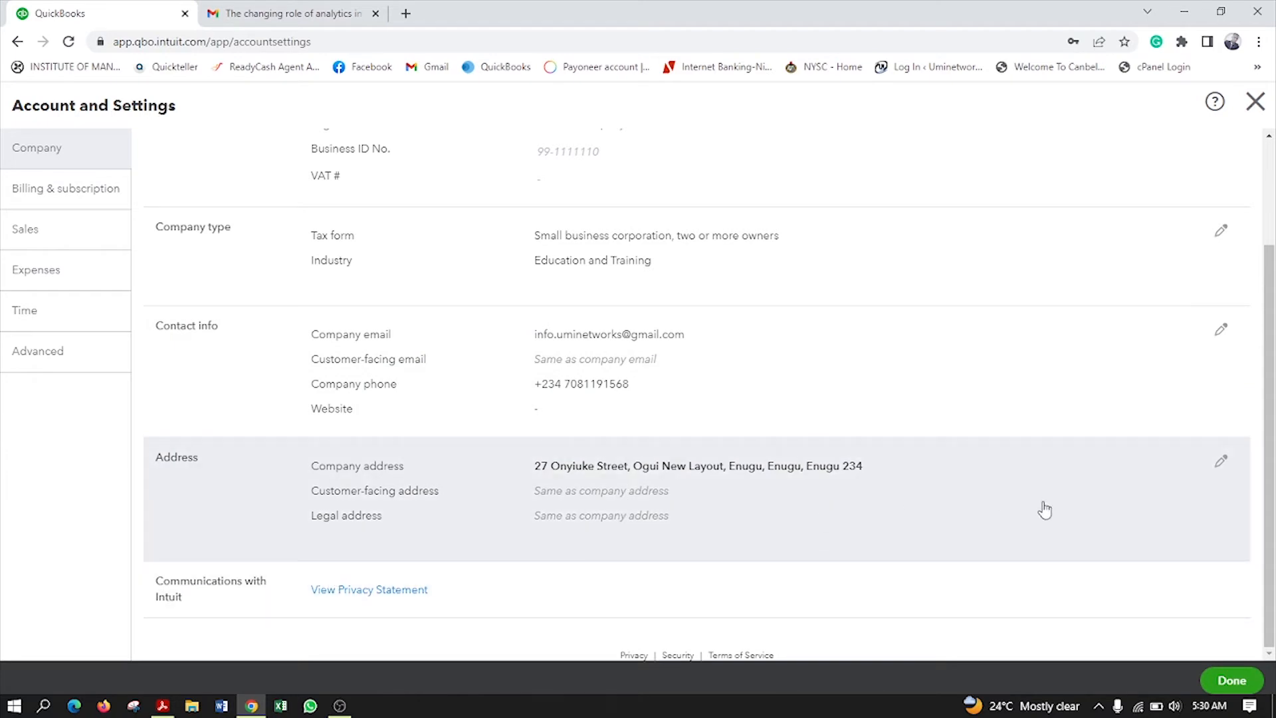
# Examine the Billing & subscription settings for the trial plan, its monthly price and the company ID.
pyautogui.scroll(2, 675, 476)
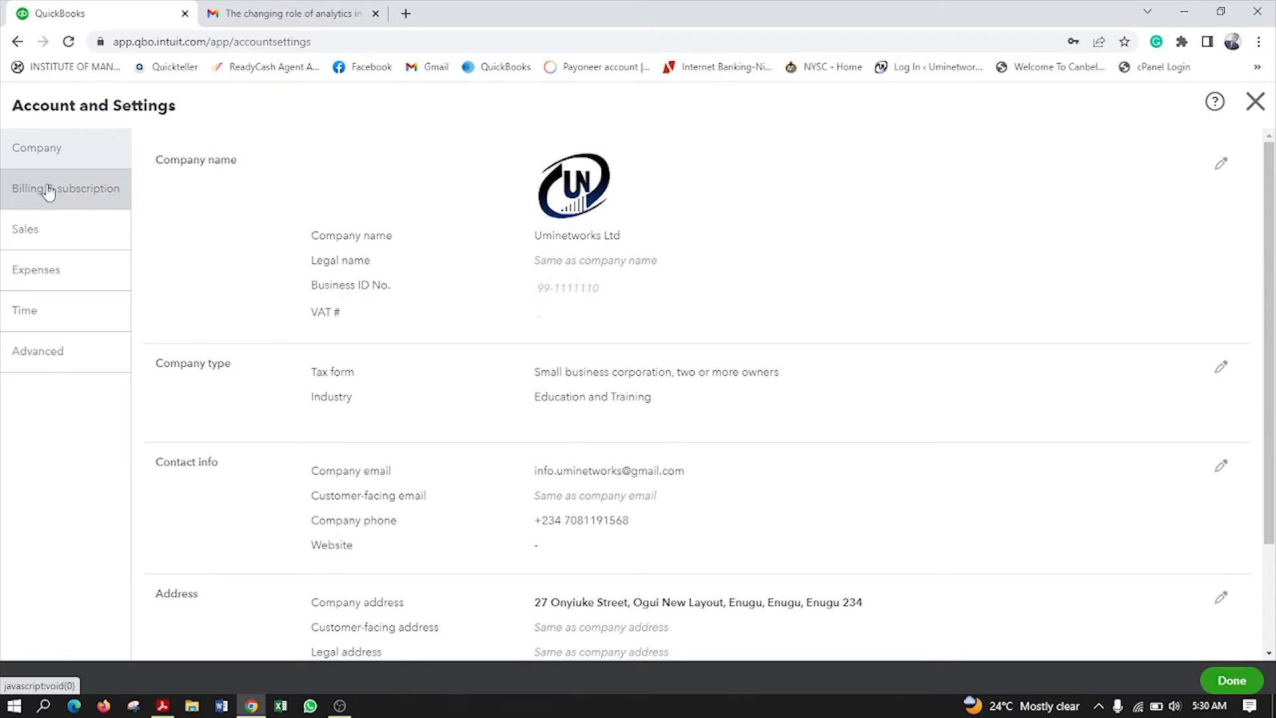
pyautogui.click(48, 193)
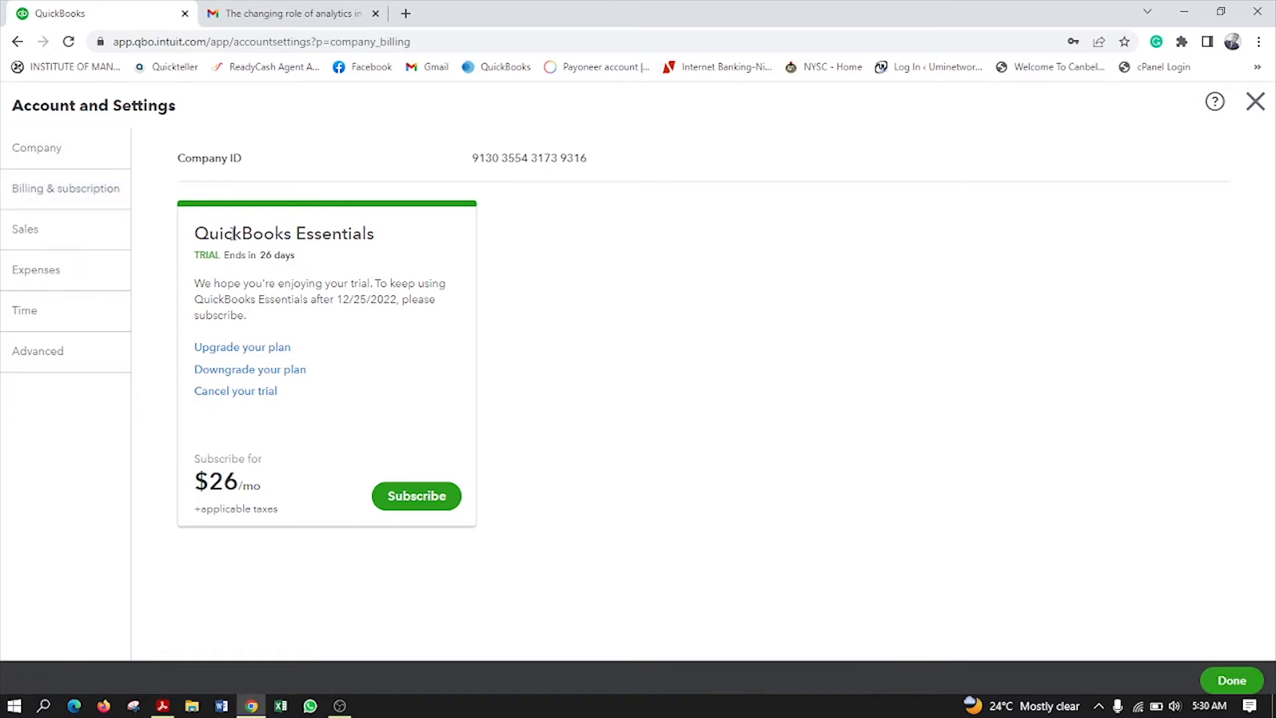
pyautogui.moveTo(195, 234); pyautogui.dragTo(392, 238)
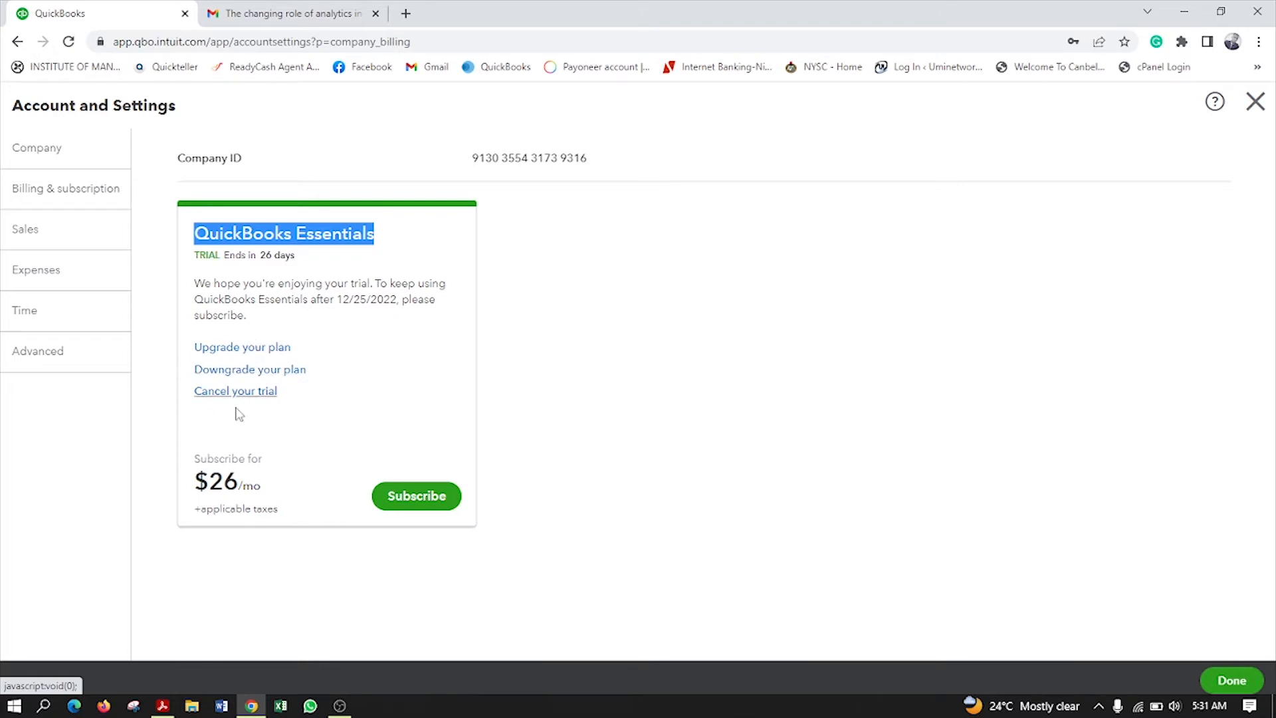
pyautogui.moveTo(188, 484); pyautogui.dragTo(243, 493)
pyautogui.click(203, 487)
pyautogui.click(314, 473)
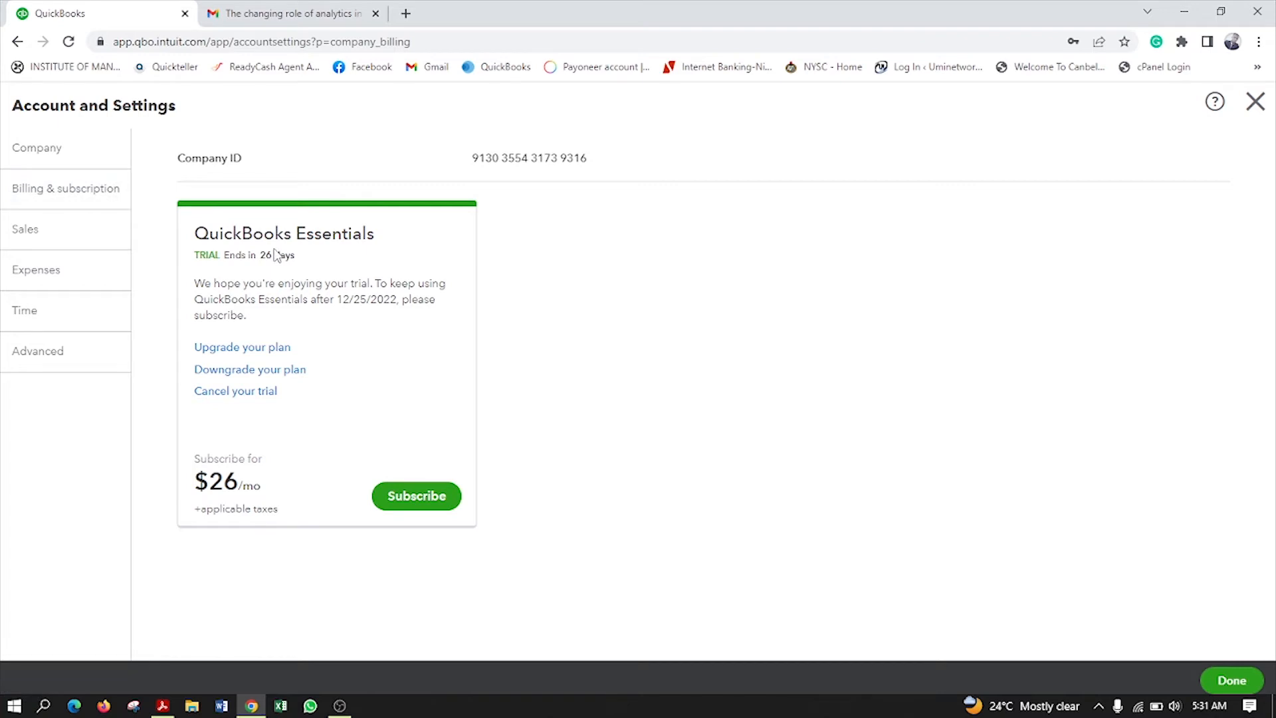
pyautogui.moveTo(472, 159); pyautogui.dragTo(641, 165)
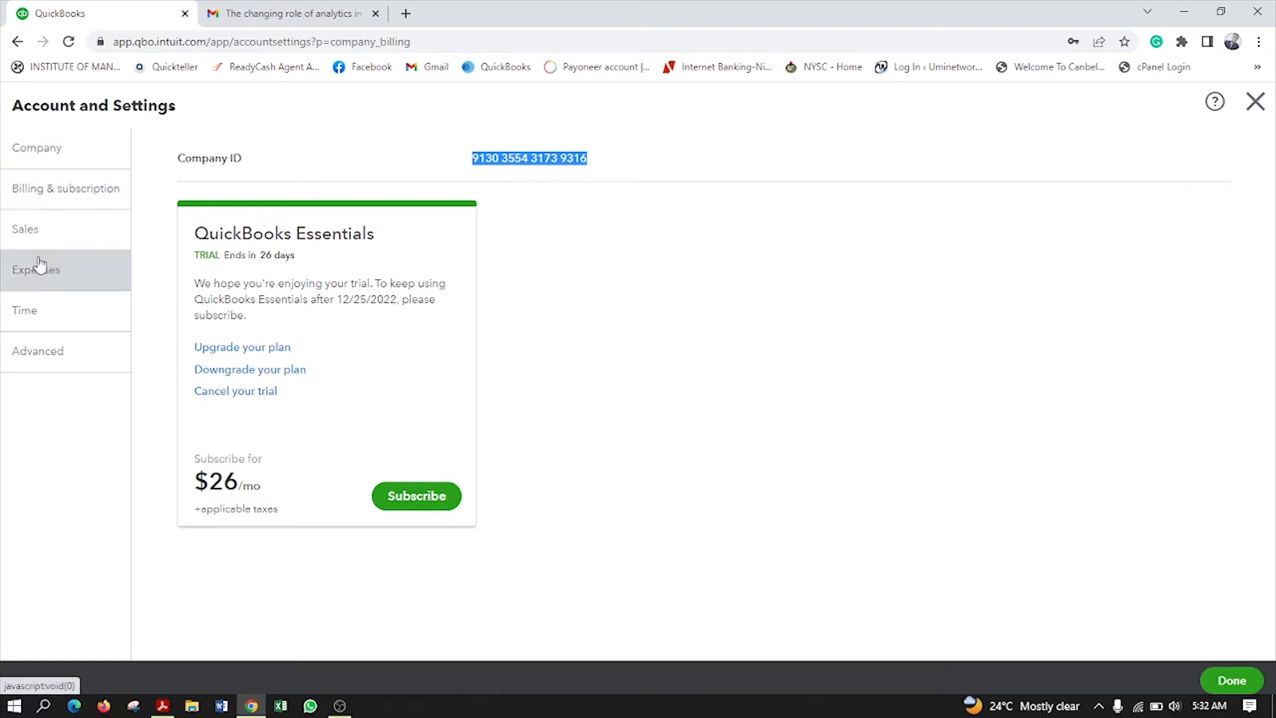
# Open the Sales form content section of the Sales settings for editing and read the help on Service date and Discount.
pyautogui.click(33, 230)
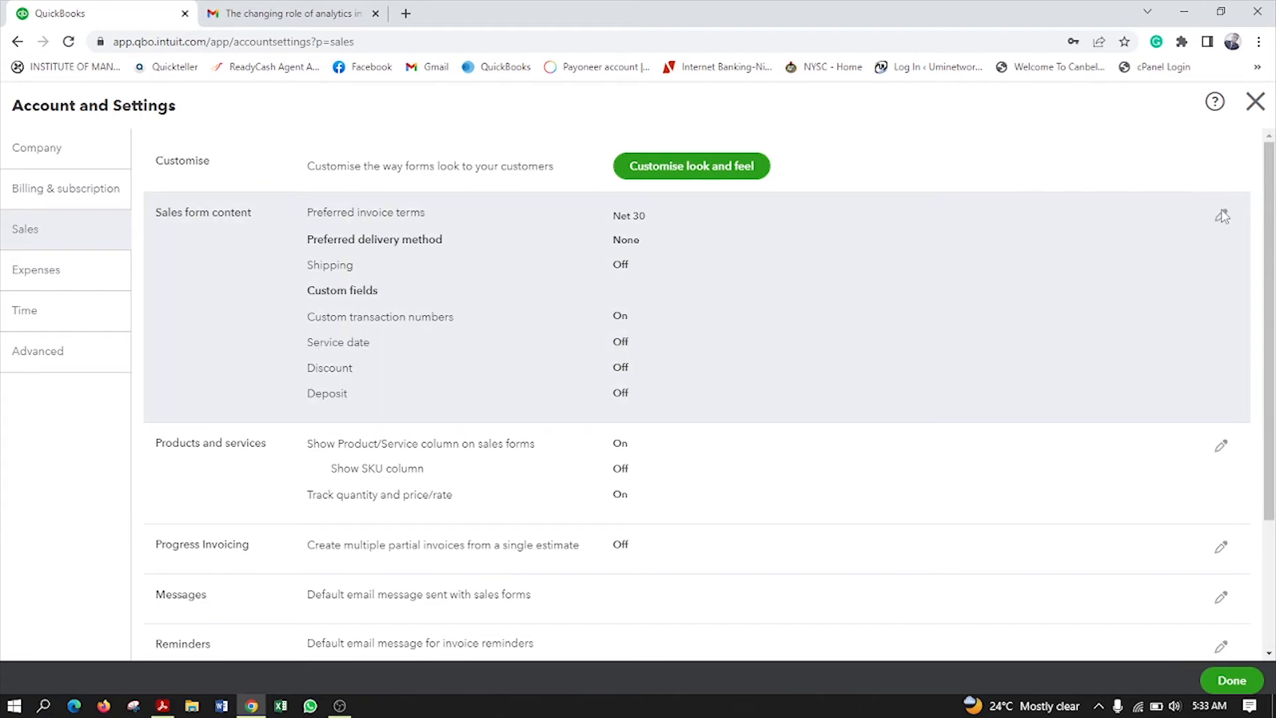
pyautogui.click(1221, 216)
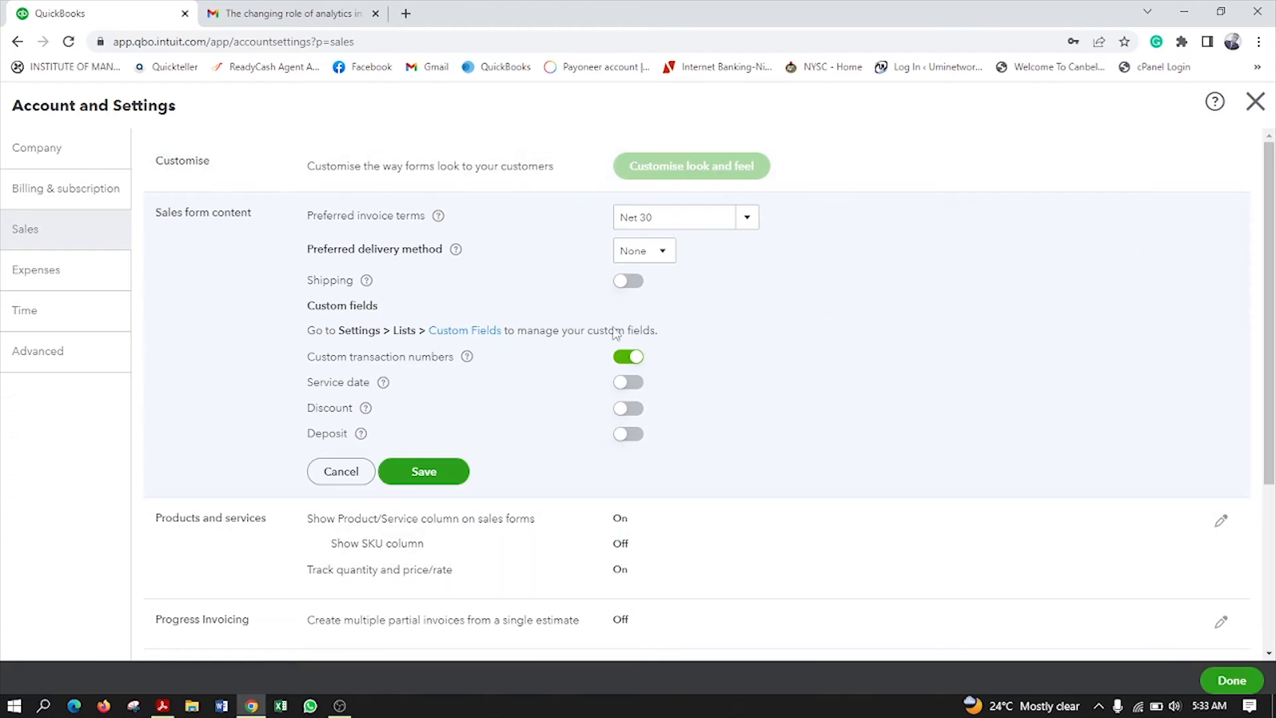
pyautogui.click(341, 472)
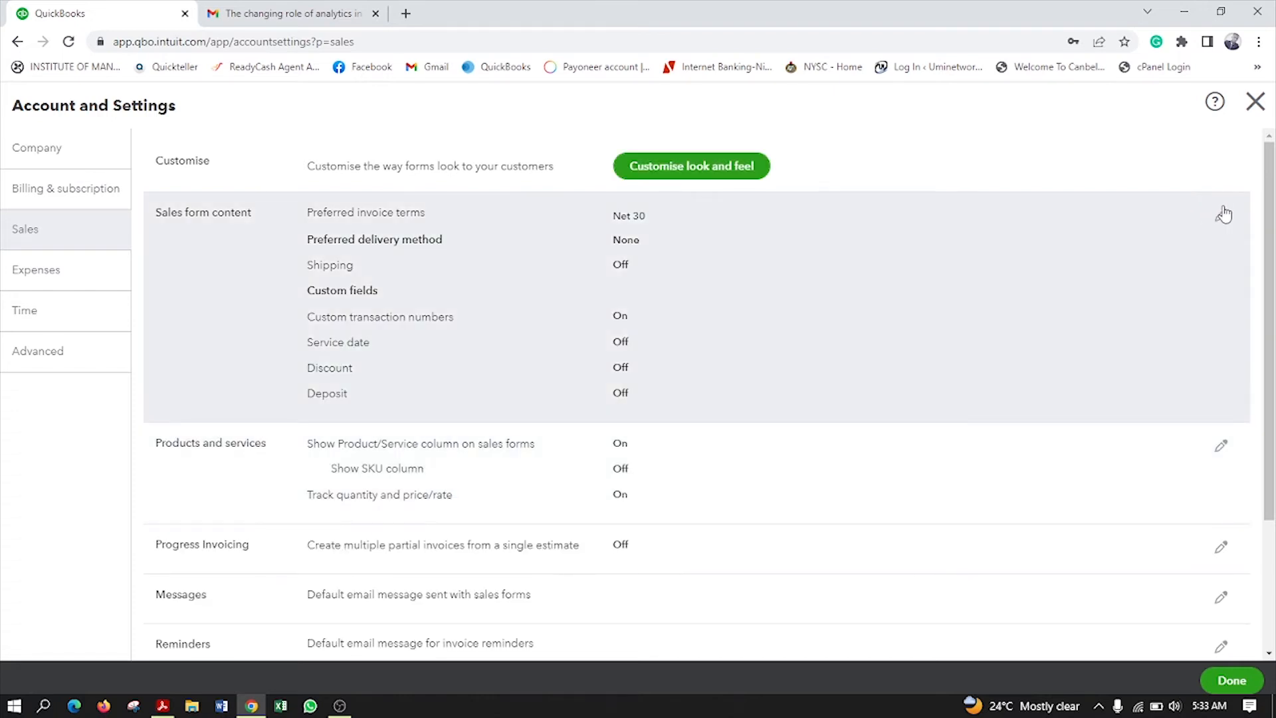
pyautogui.click(1223, 215)
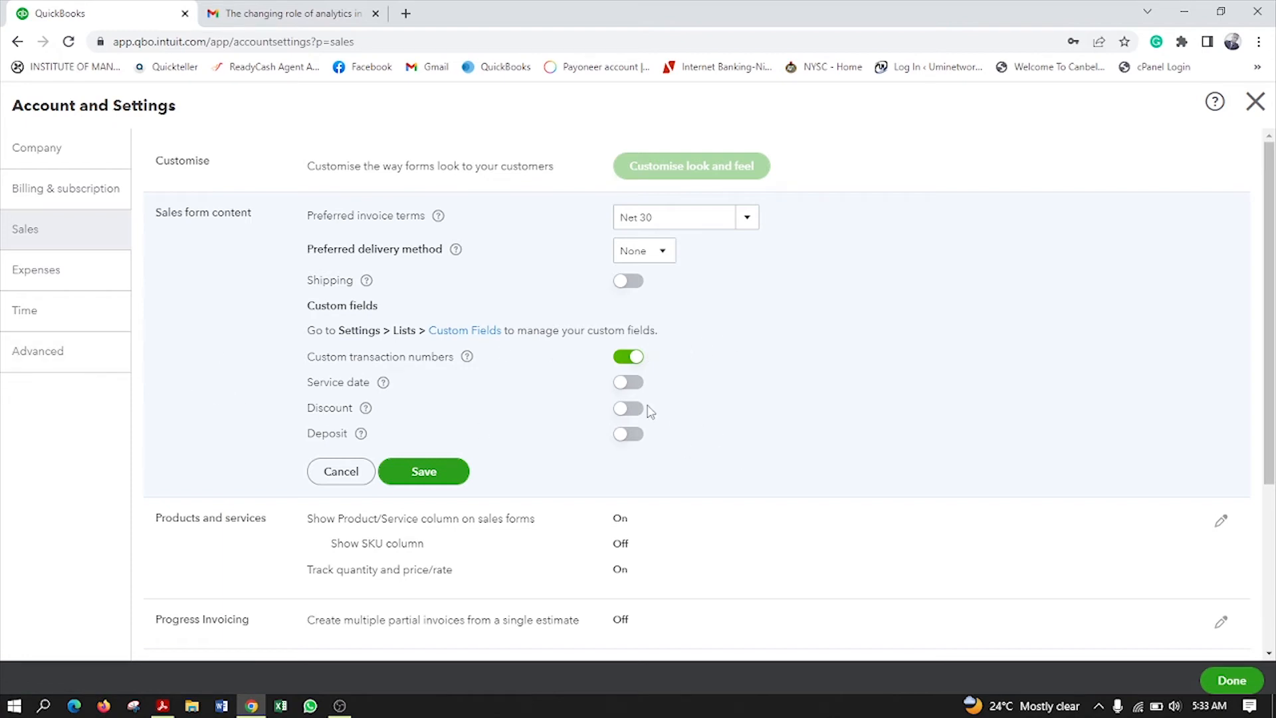
pyautogui.click(383, 384)
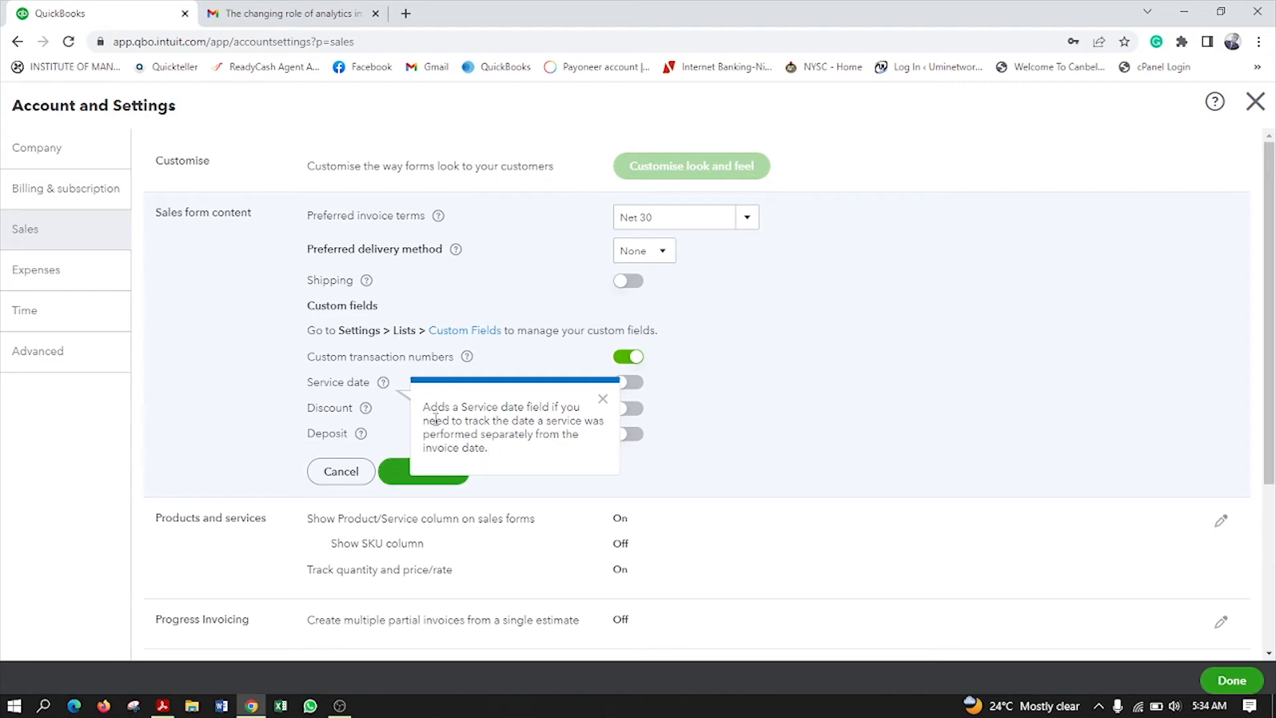
pyautogui.click(602, 401)
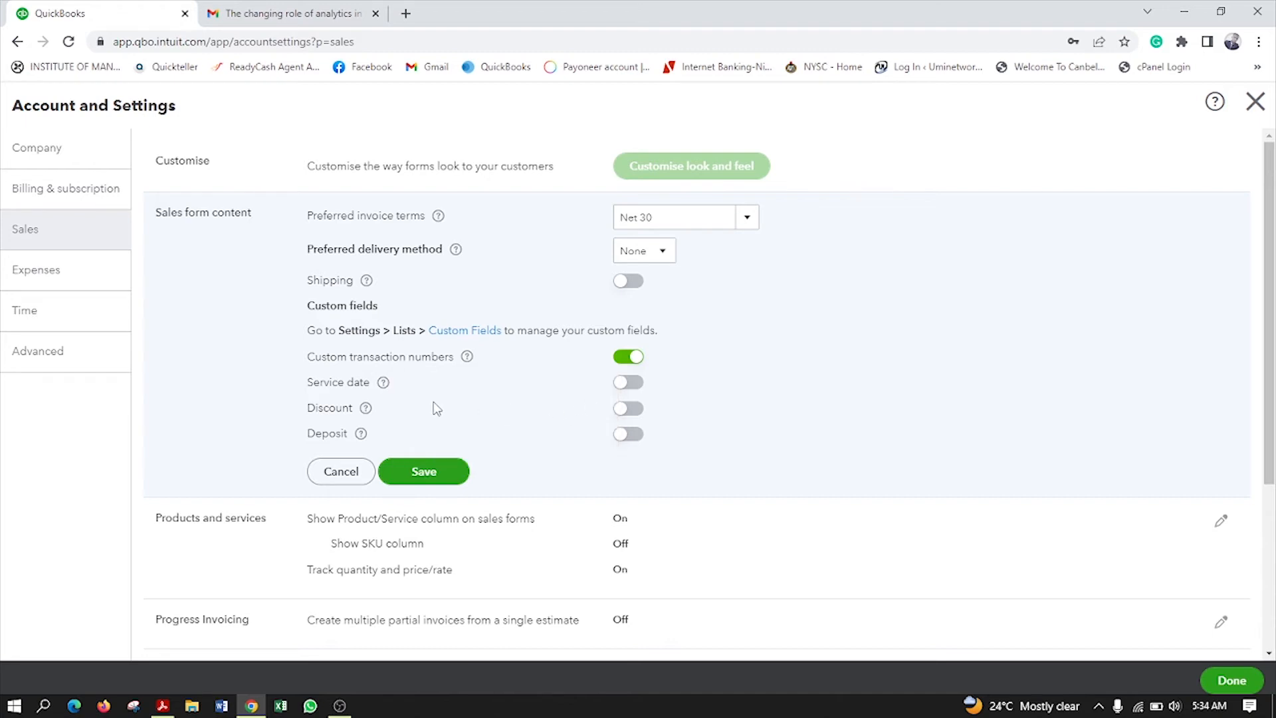
pyautogui.click(366, 410)
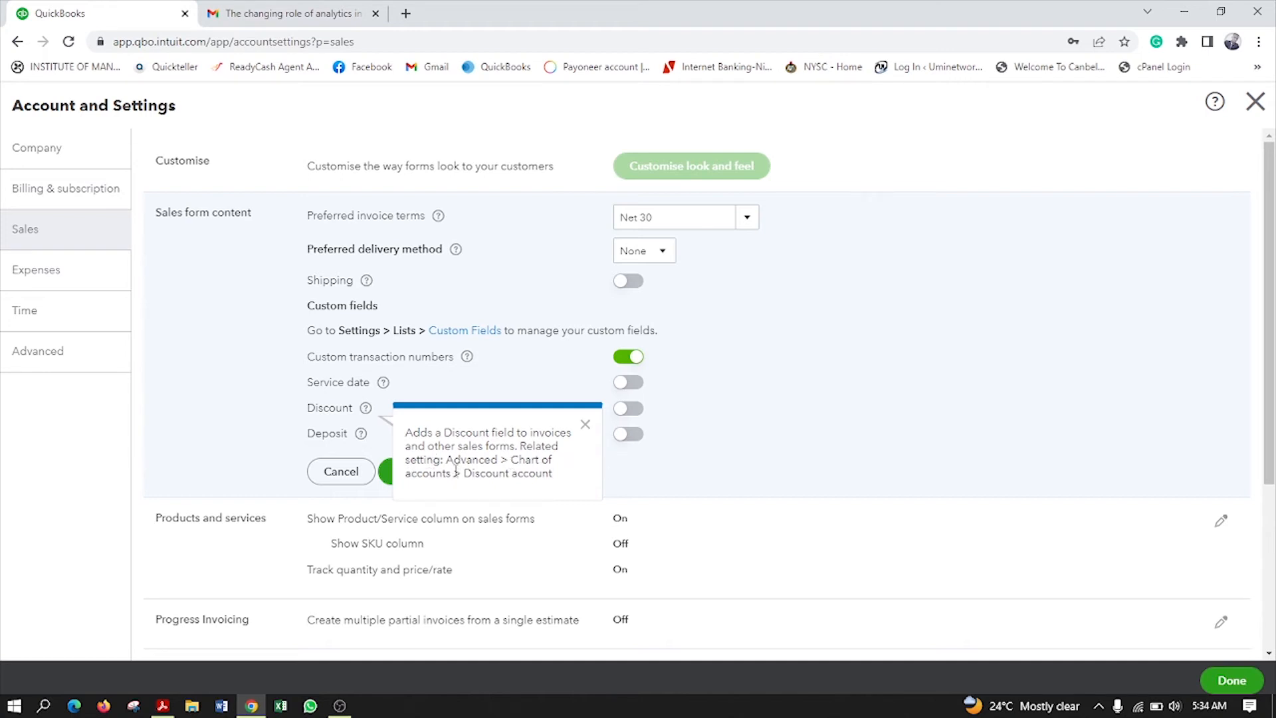
pyautogui.click(585, 425)
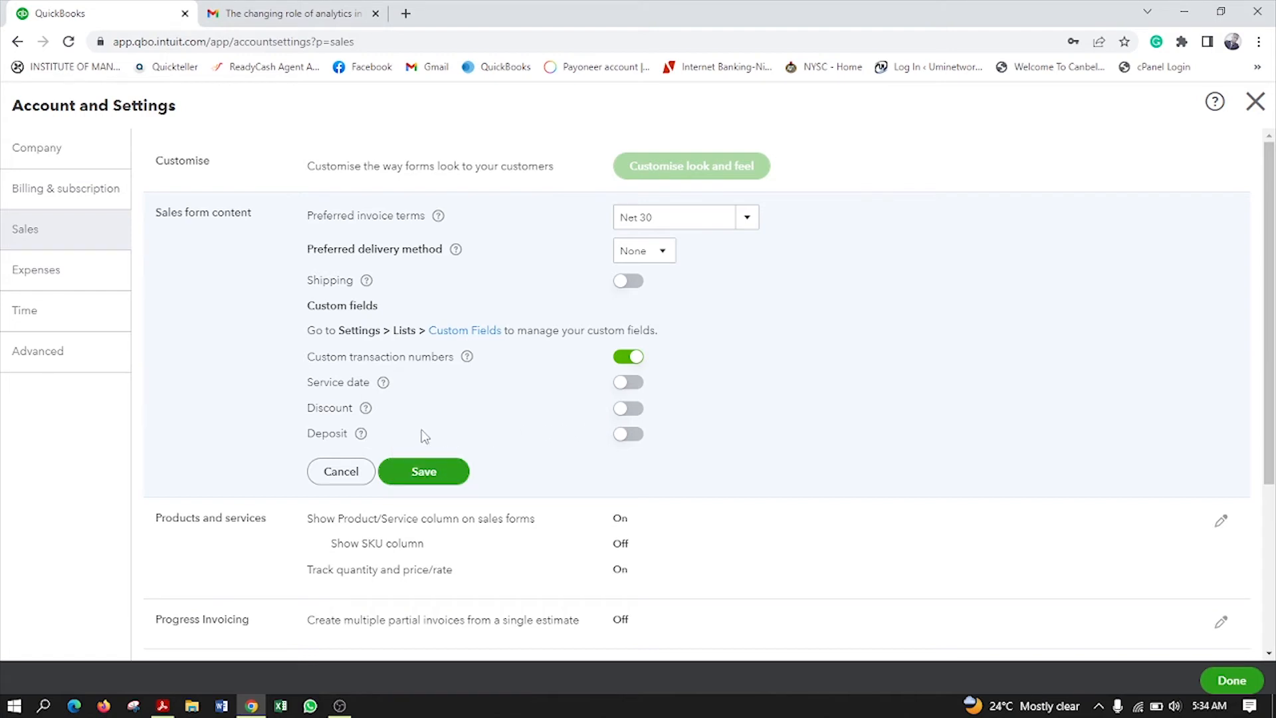
# Turn on Discount and Deposit for sales forms, checking the Deposit help, and save the Sales form content section.
pyautogui.click(632, 409)
pyautogui.click(362, 434)
pyautogui.click(635, 436)
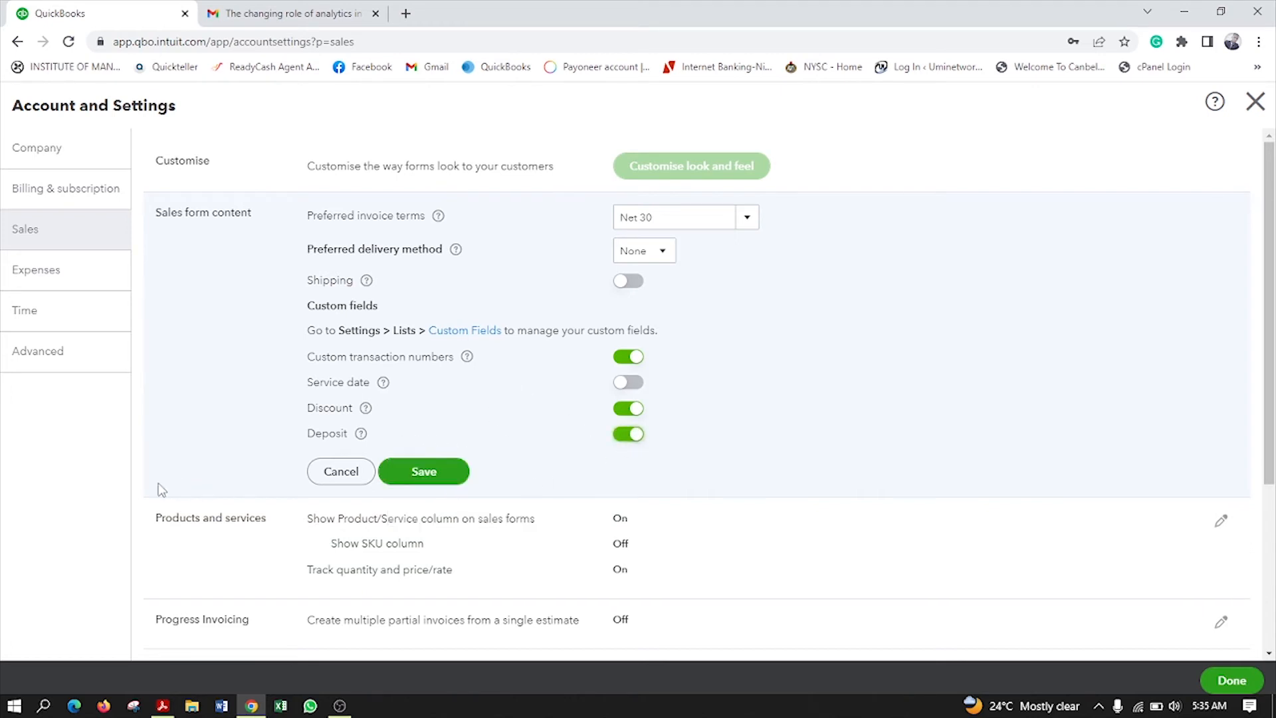
pyautogui.click(421, 470)
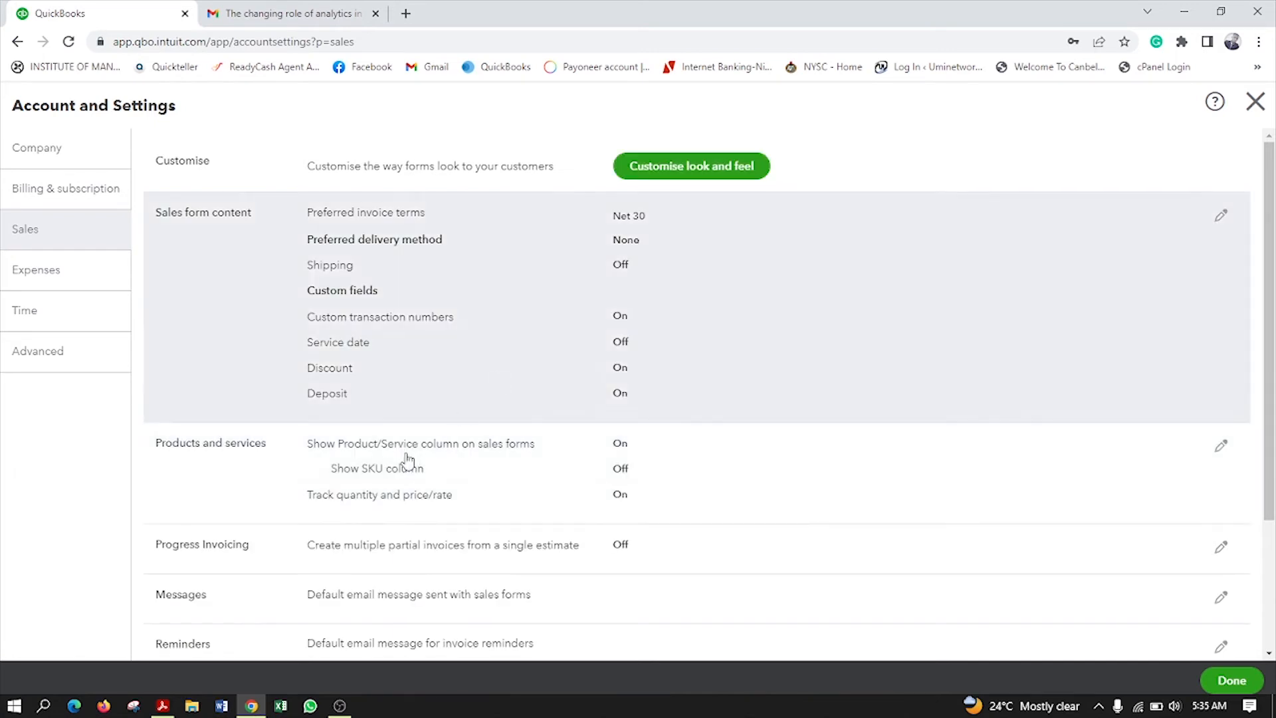
# Look through the remaining sales settings and check the Progress Invoicing option, leaving it without saving.
pyautogui.scroll(-3, 485, 447)
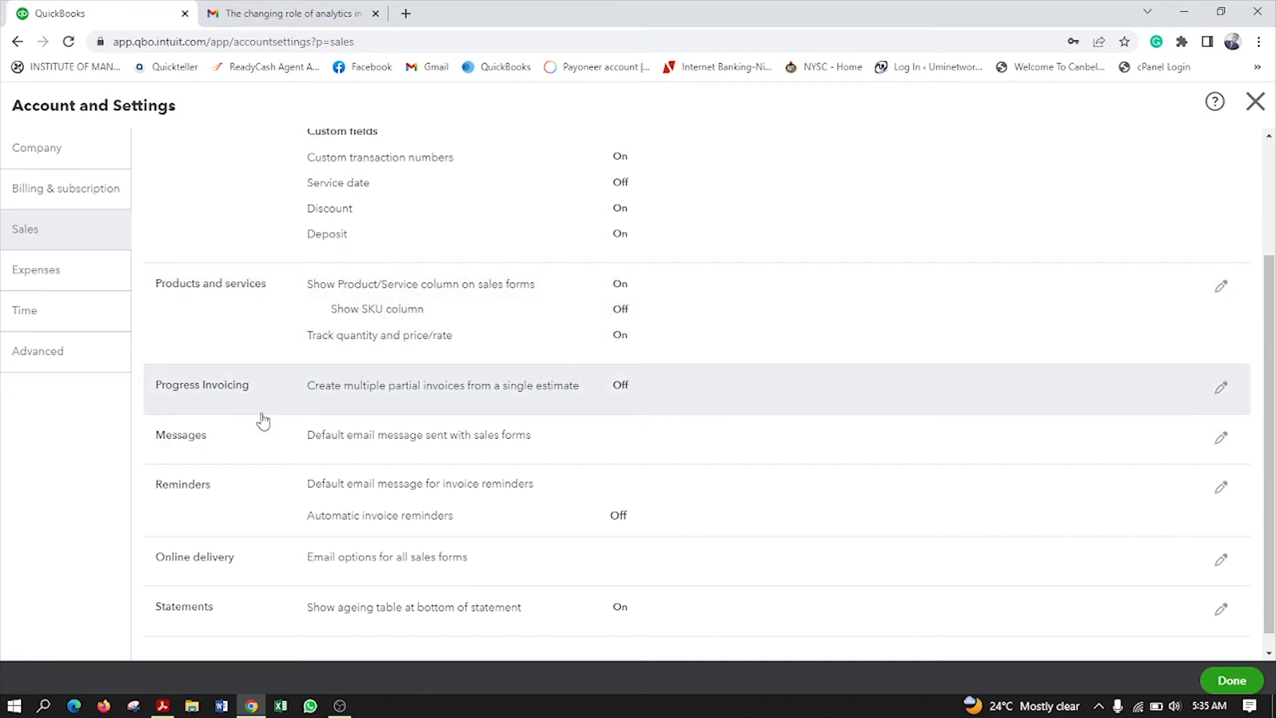
pyautogui.scroll(-1, 262, 419)
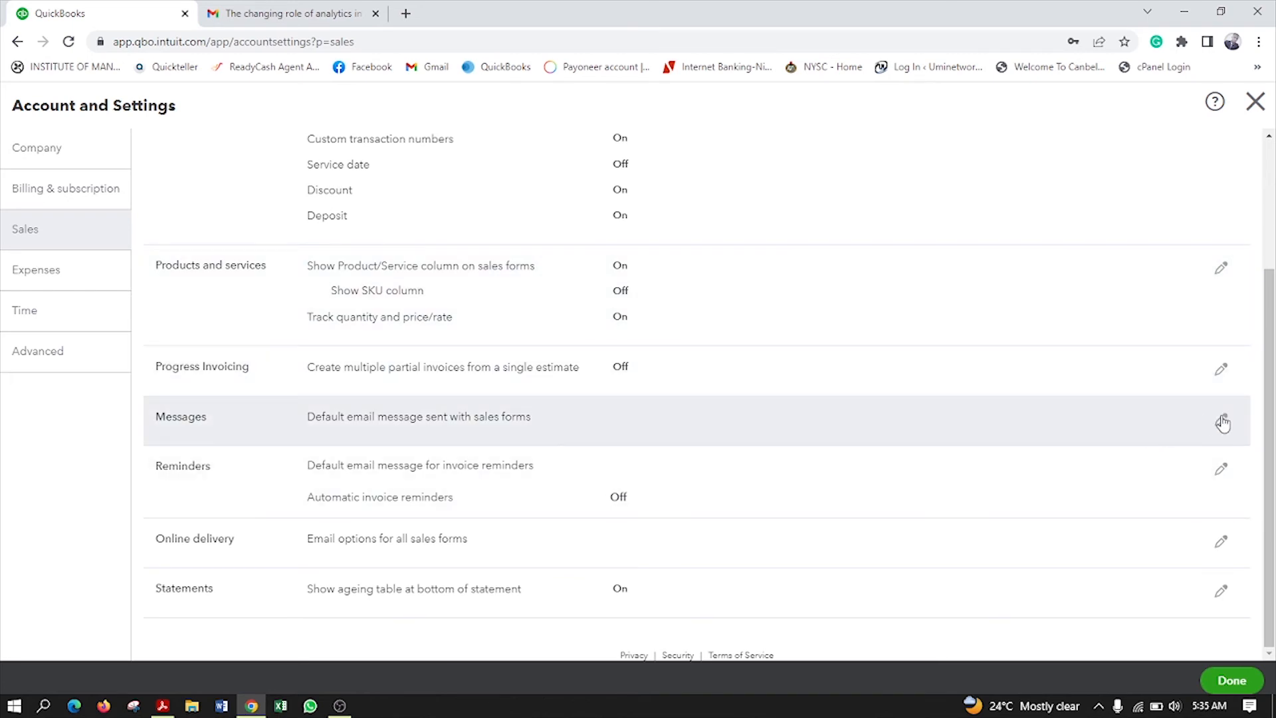
pyautogui.click(1226, 371)
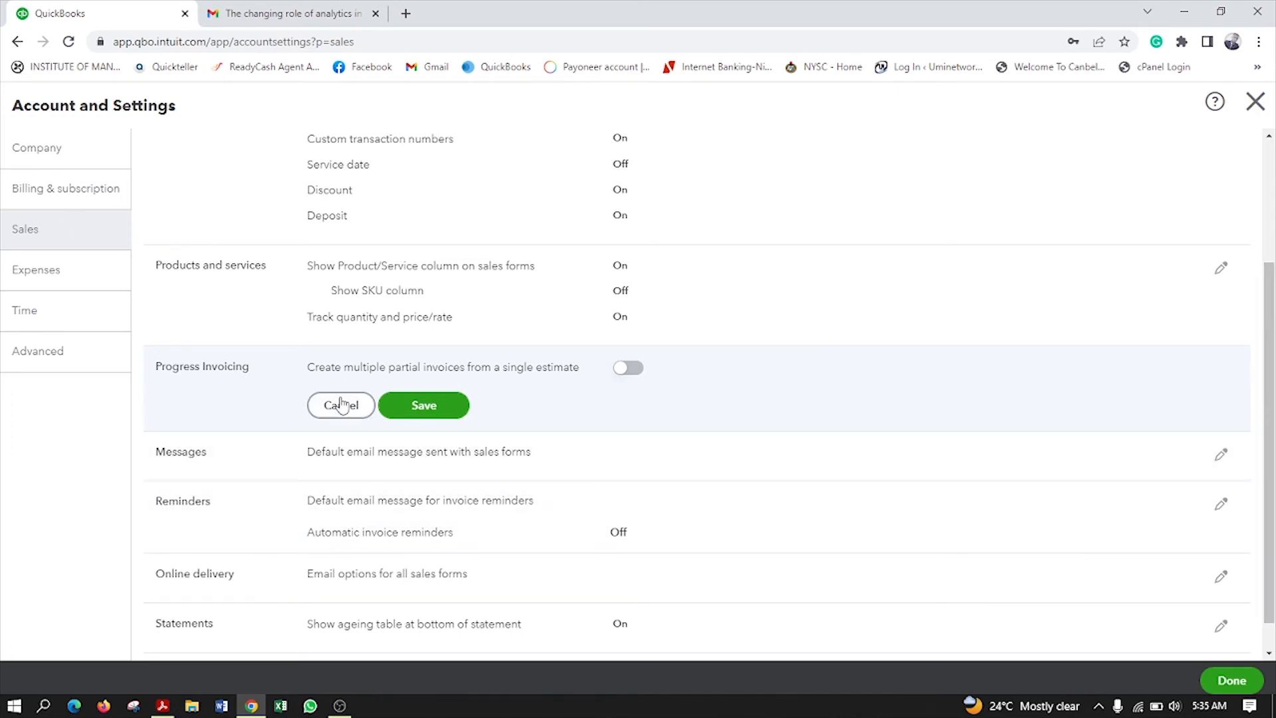
pyautogui.click(342, 413)
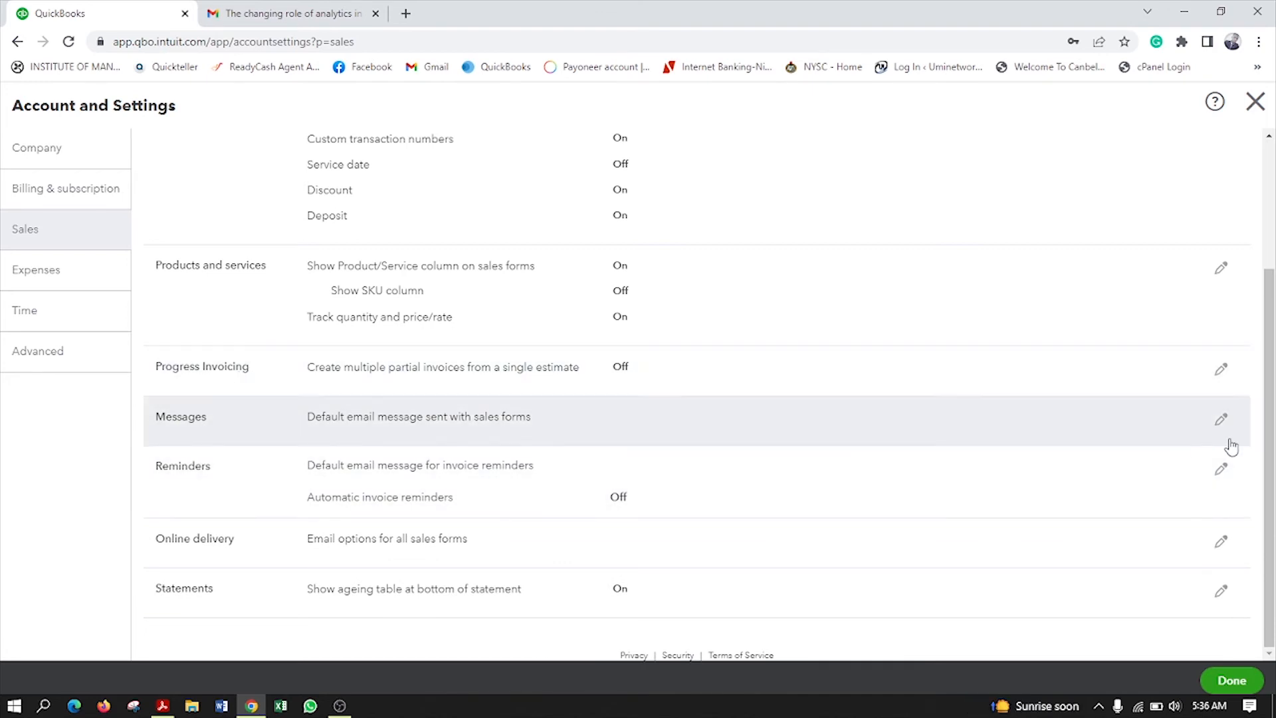
# Open the Messages section for editing, review the default invoice email, and enable emailing a copy to the company's own address.
pyautogui.click(1230, 435)
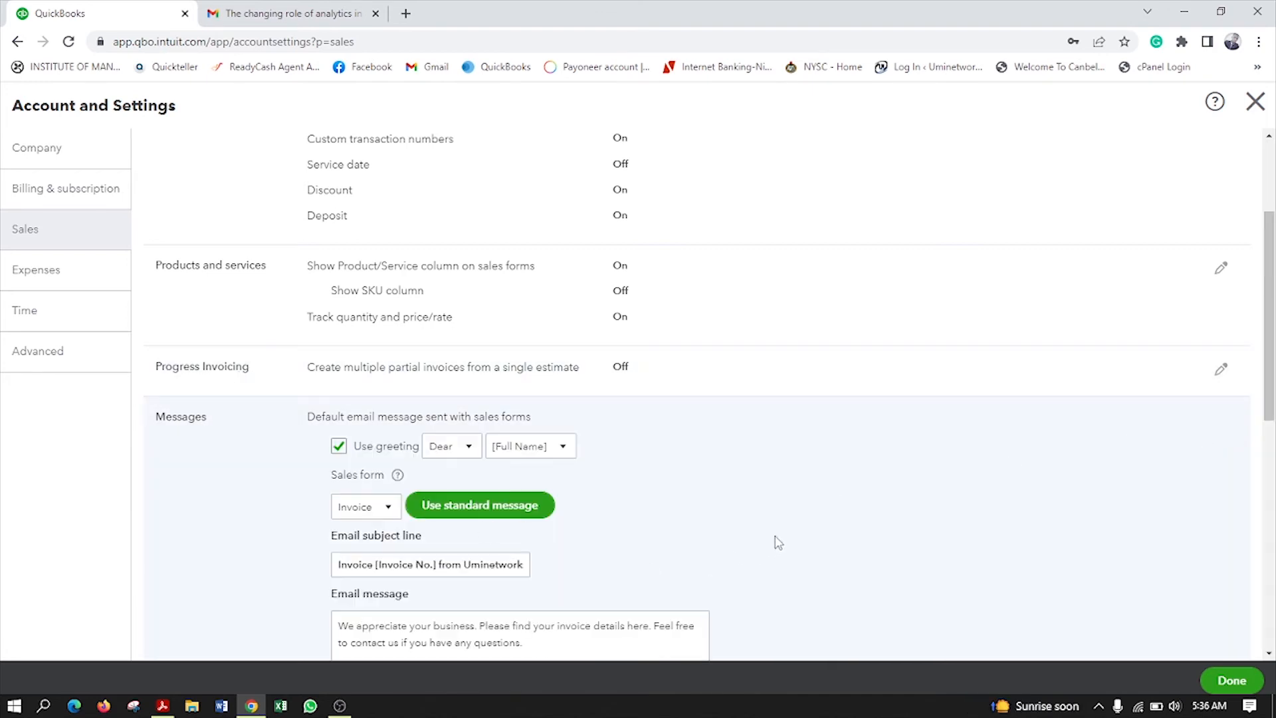
pyautogui.scroll(-3, 731, 511)
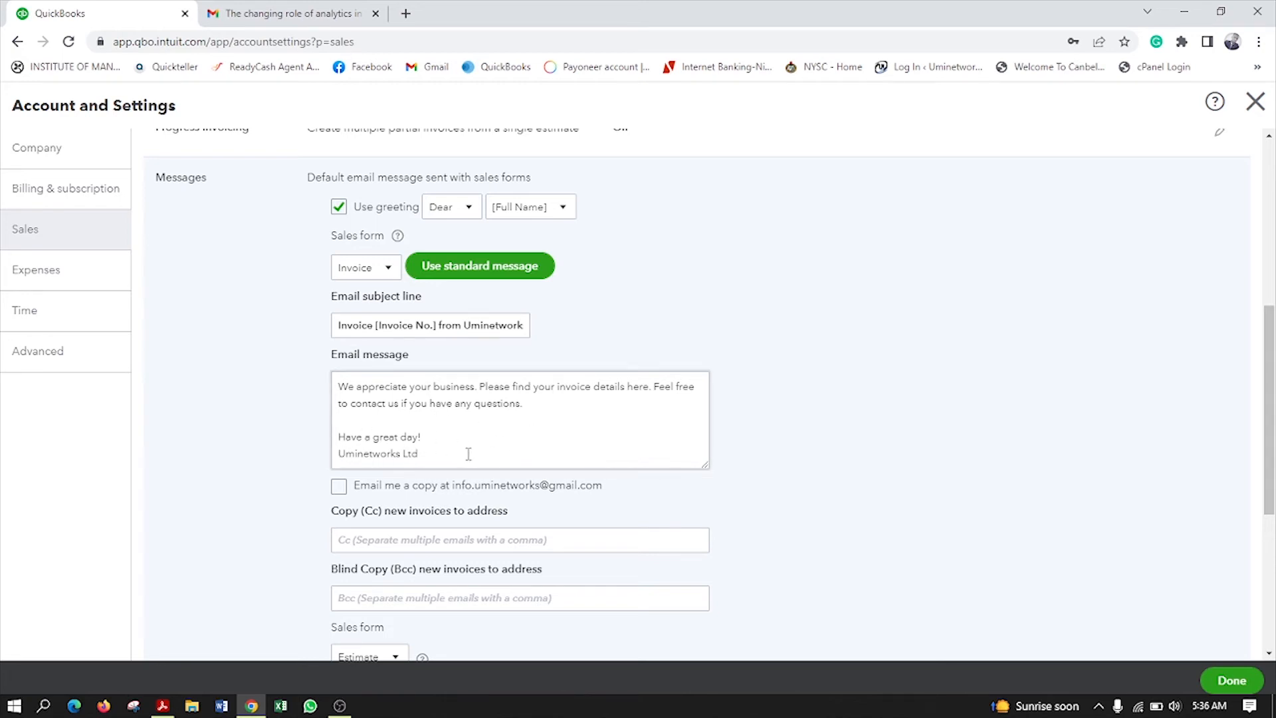
pyautogui.scroll(1, 498, 443)
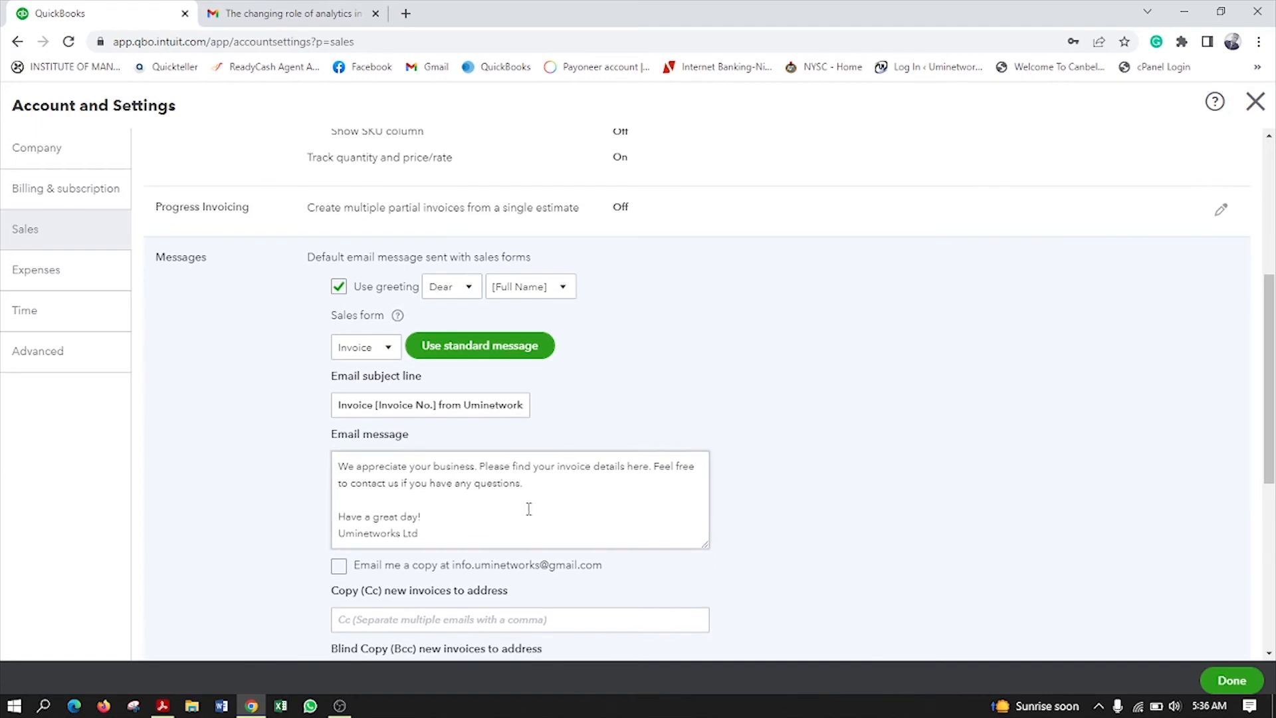
pyautogui.scroll(-2, 607, 549)
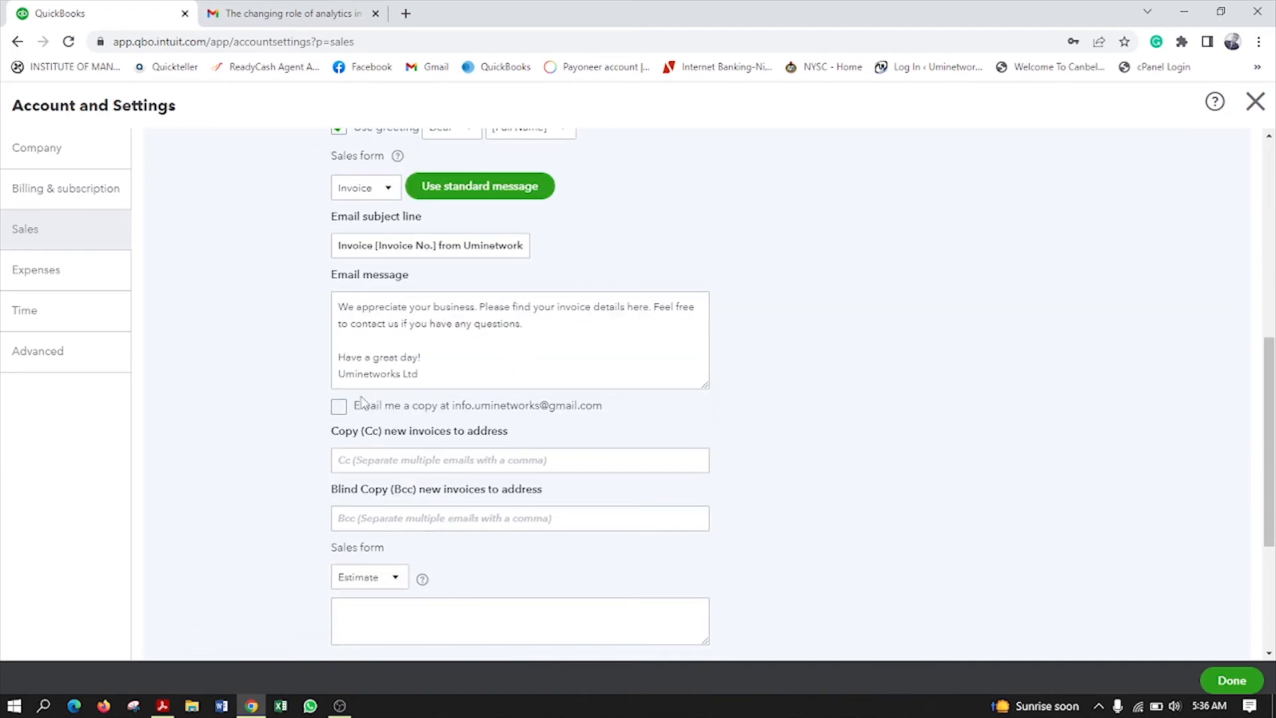
pyautogui.scroll(1, 338, 404)
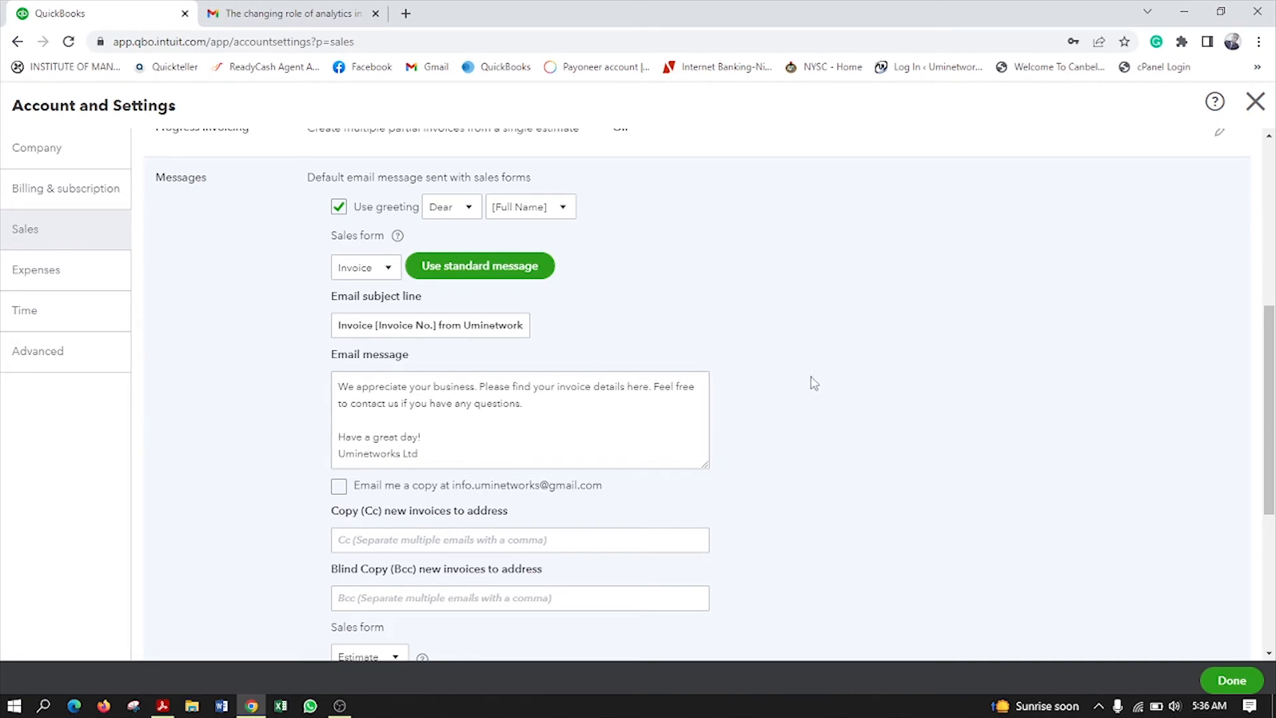
pyautogui.scroll(-2, 811, 379)
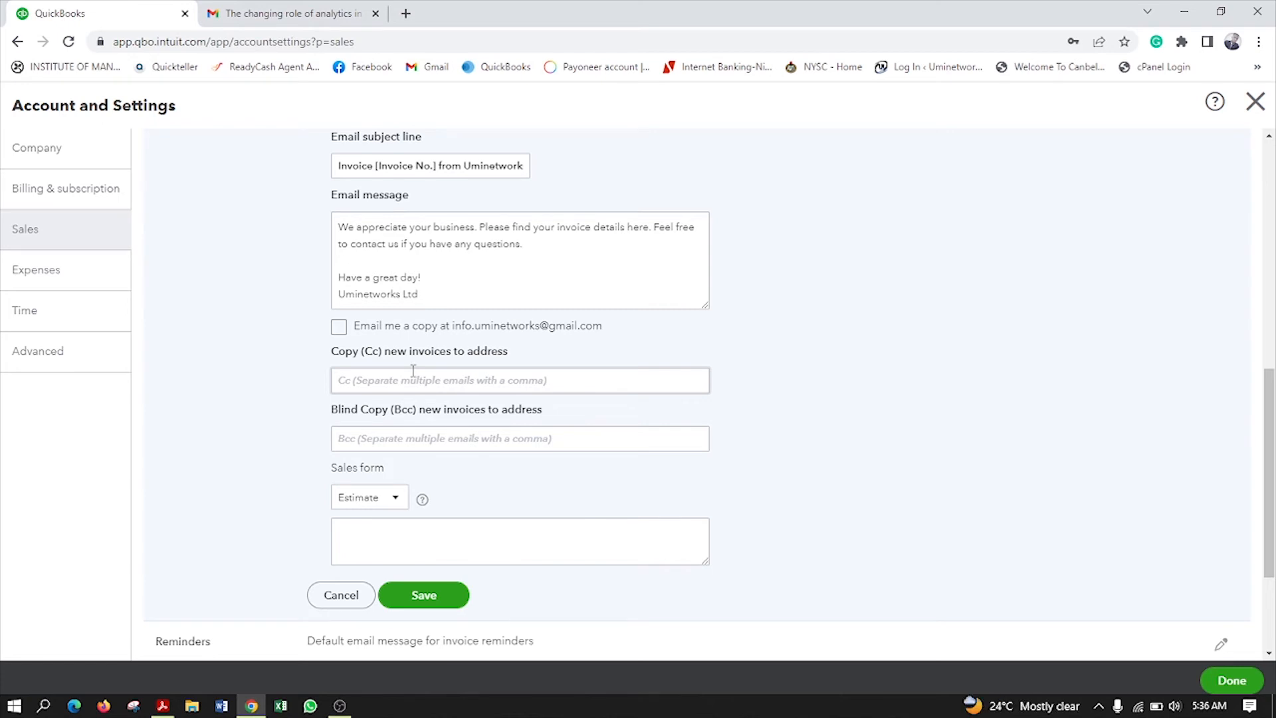
pyautogui.click(341, 329)
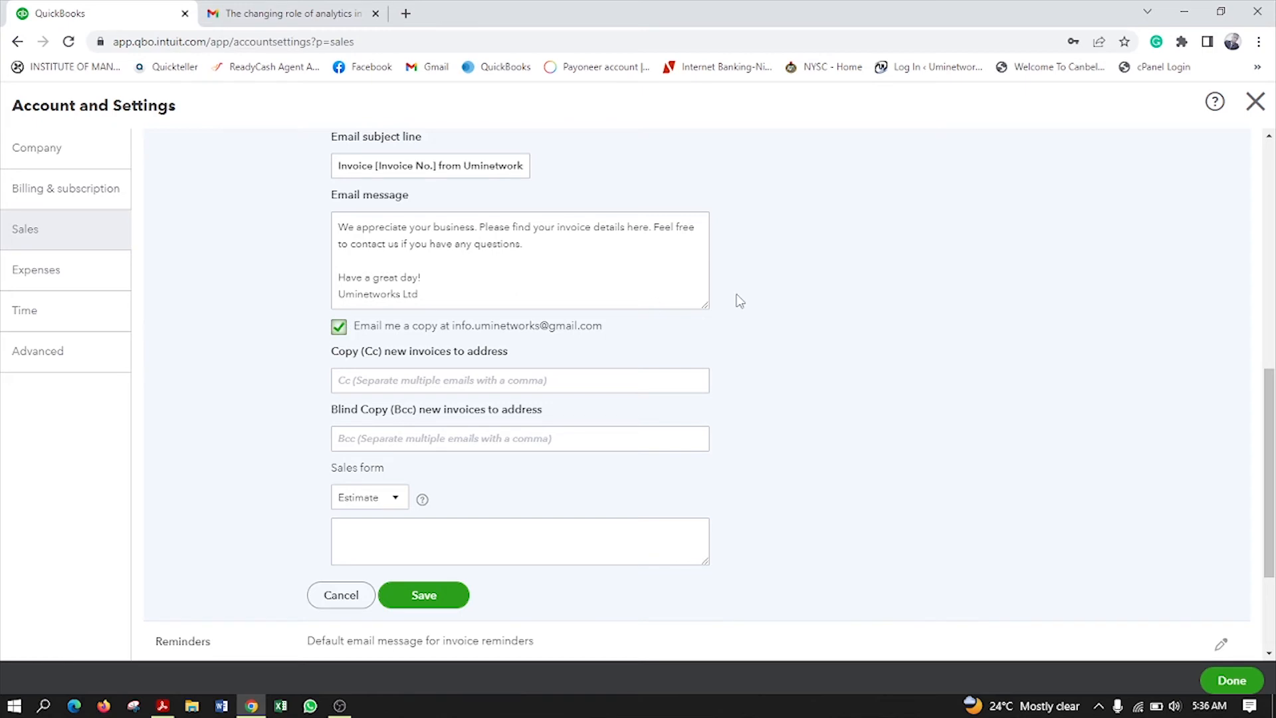
# Check the remaining invoice and estimate message options and save the Messages section.
pyautogui.scroll(3, 821, 279)
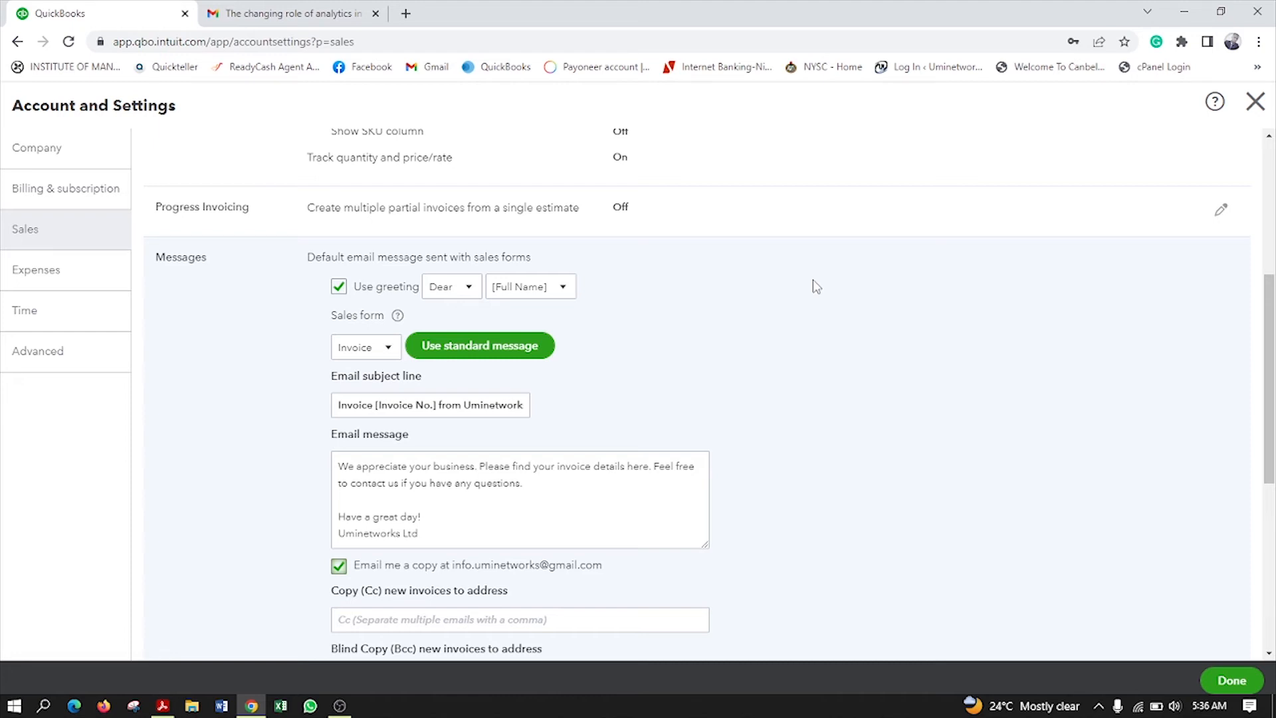
pyautogui.scroll(-2, 871, 424)
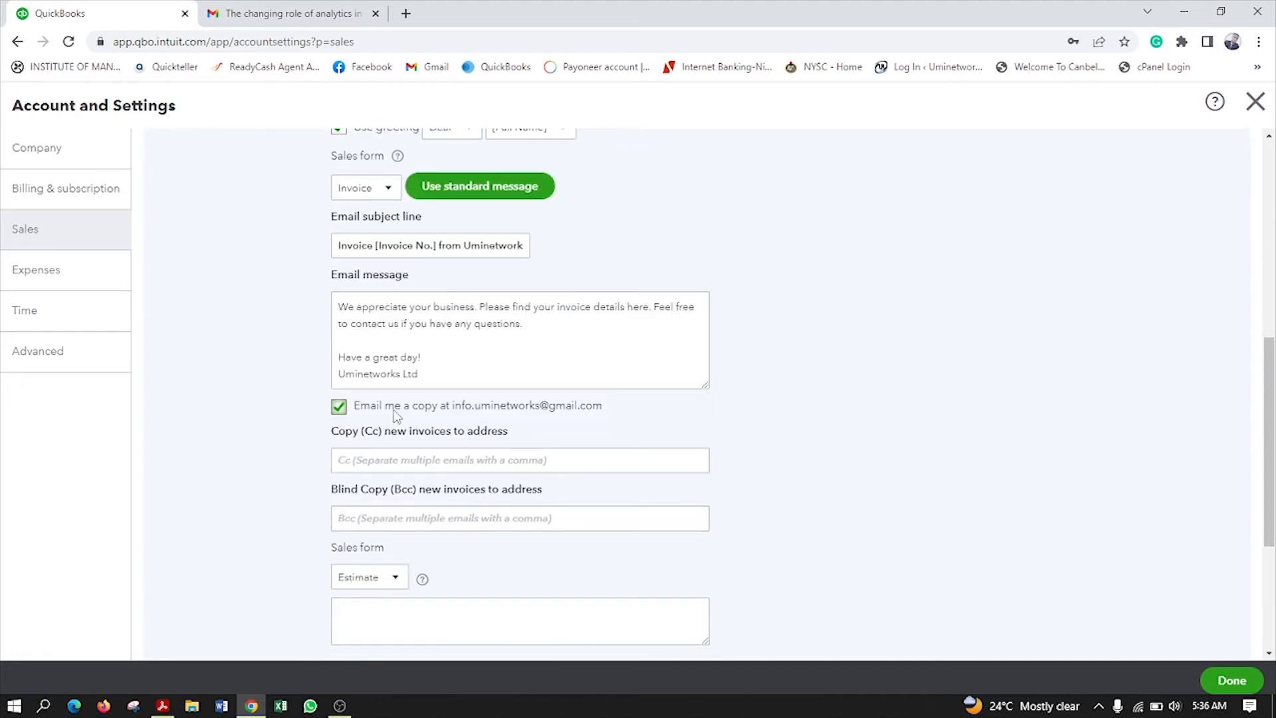
pyautogui.scroll(-2, 691, 412)
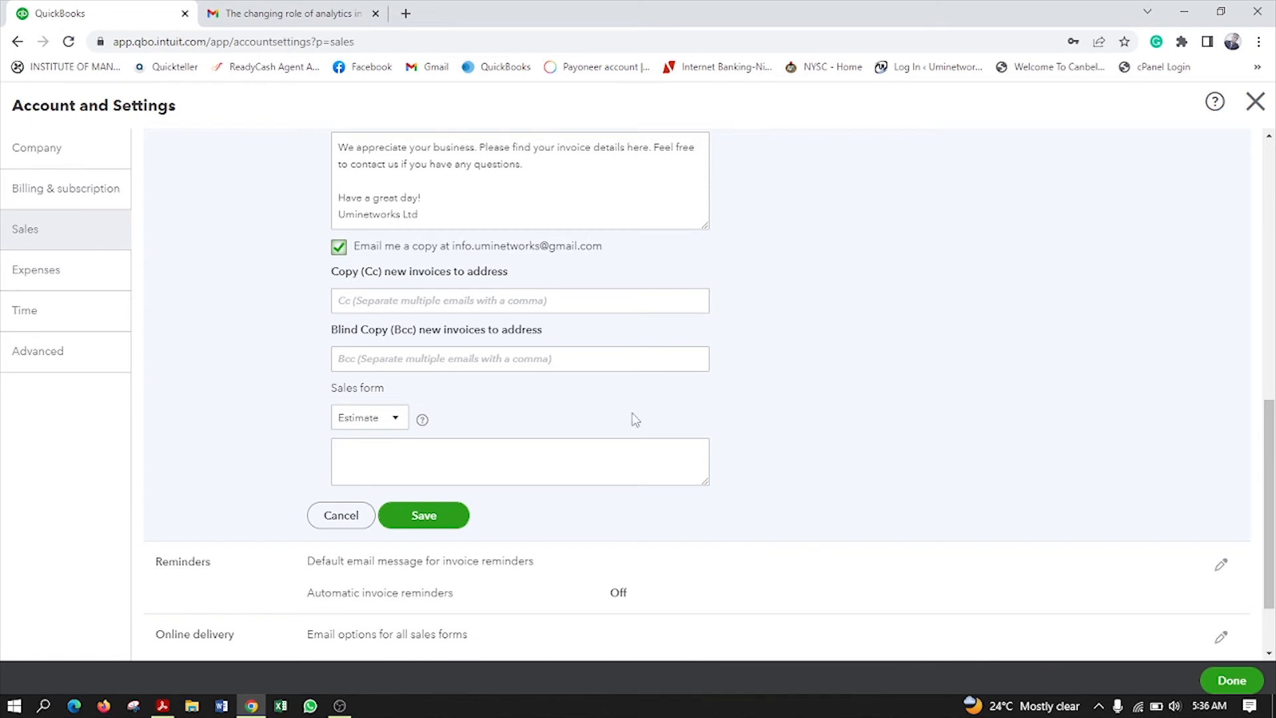
pyautogui.scroll(-2, 764, 339)
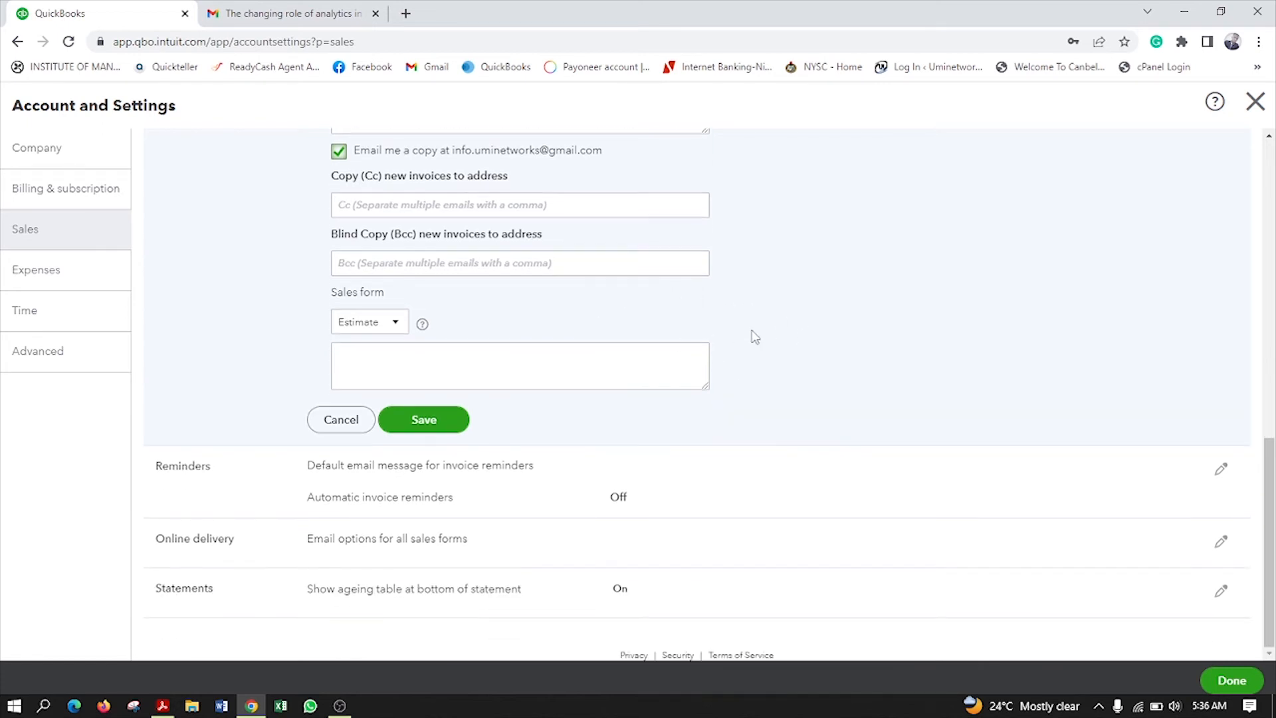
pyautogui.click(425, 424)
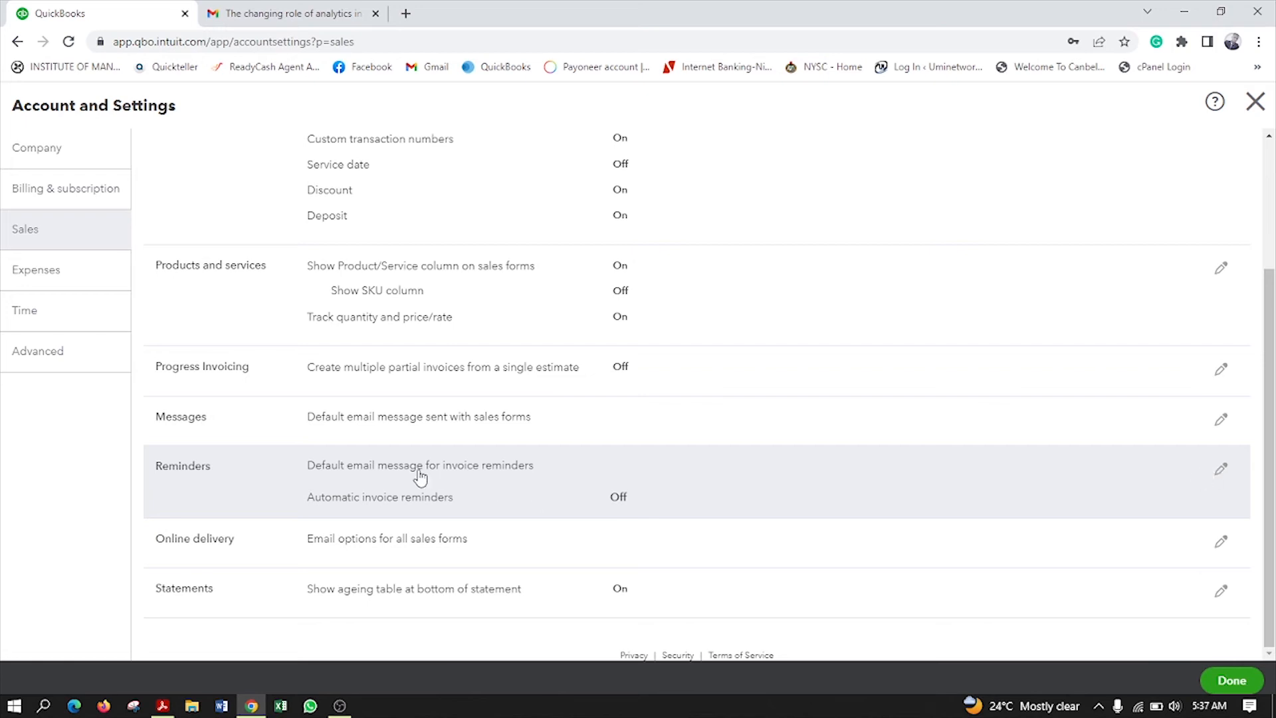
# Open the Reminders section for editing and turn on automatic invoice reminders.
pyautogui.click(1221, 469)
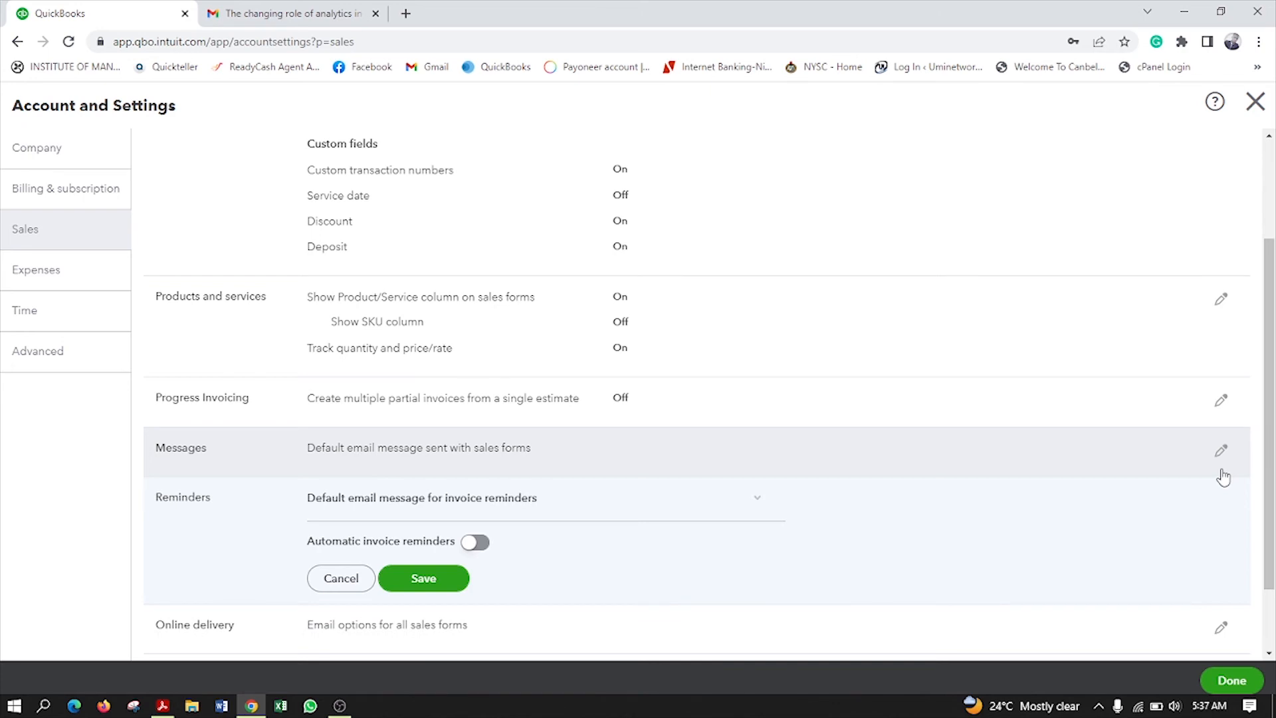
pyautogui.scroll(-2, 658, 492)
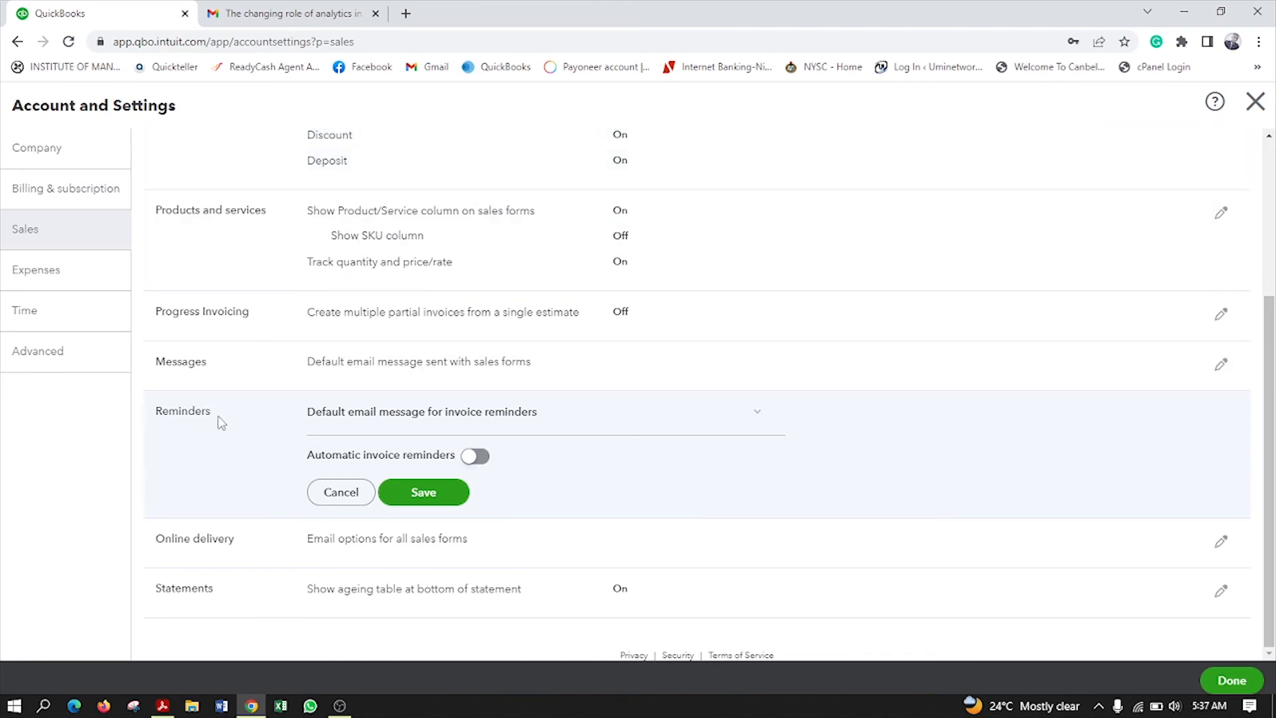
pyautogui.click(468, 457)
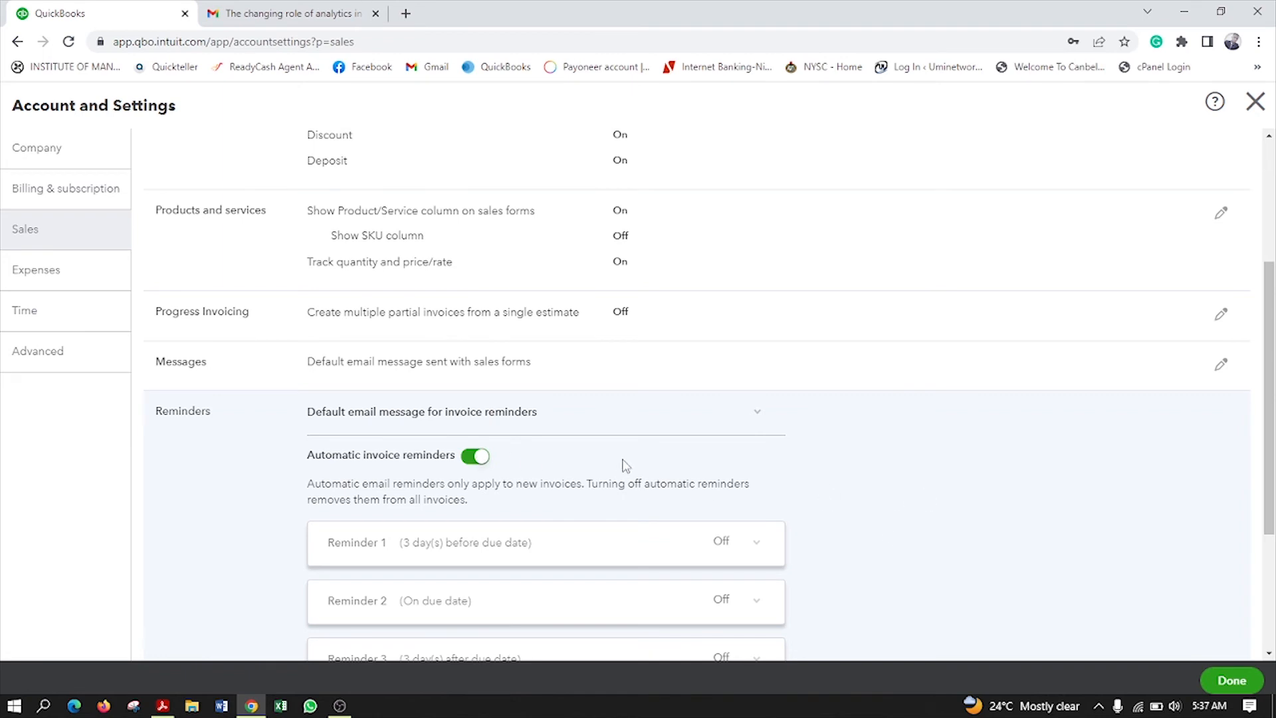
pyautogui.scroll(-2, 743, 506)
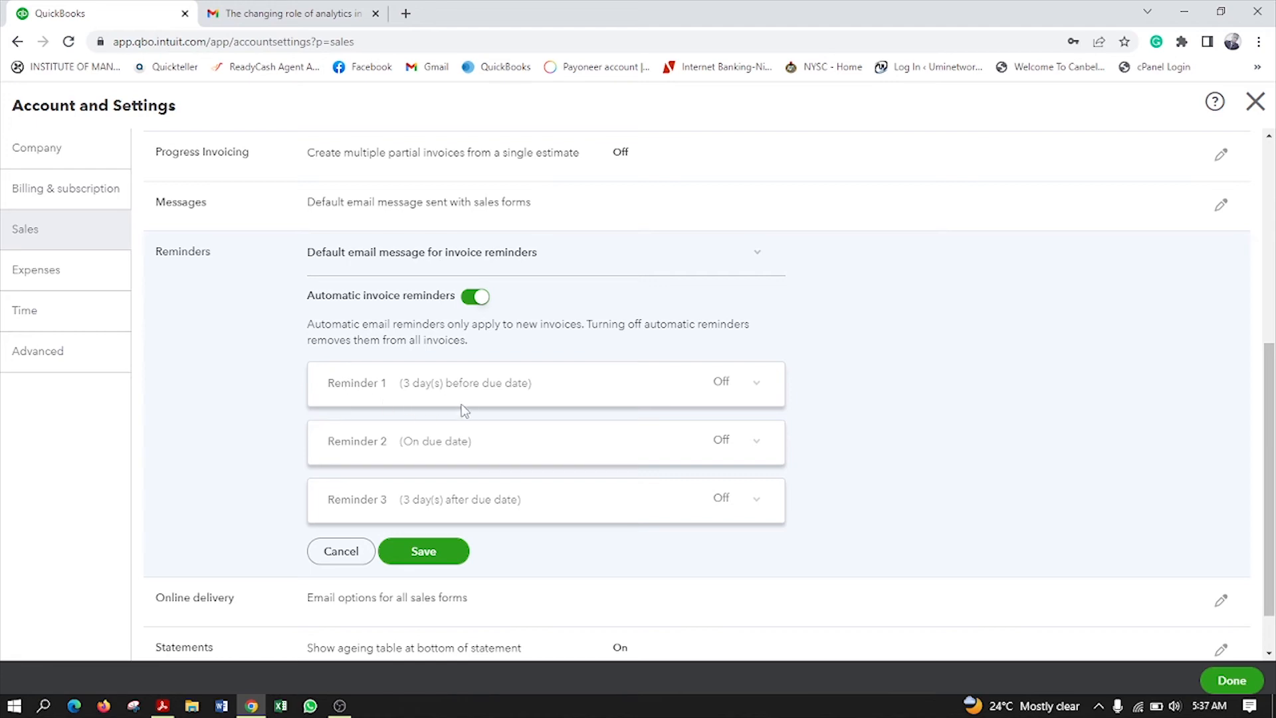
# Turn on Reminder 1 for 3 days before the due date and review its subject line, greeting and email message.
pyautogui.click(752, 384)
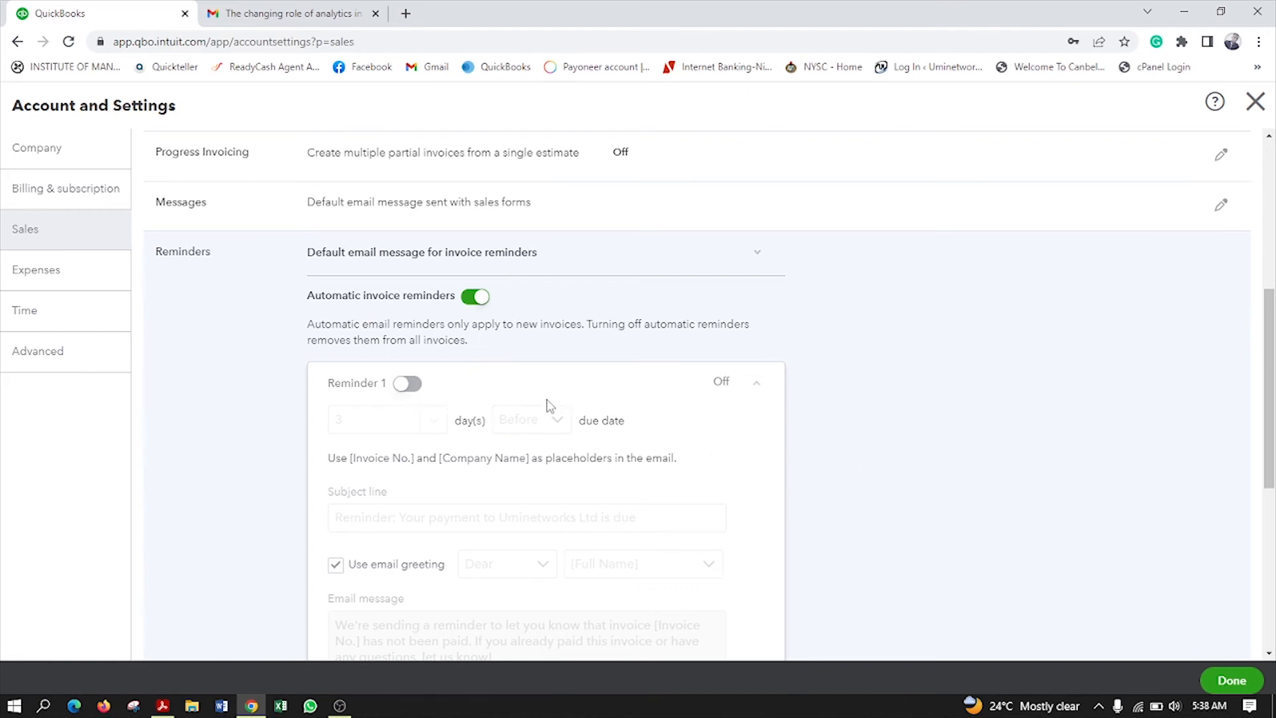
pyautogui.click(410, 390)
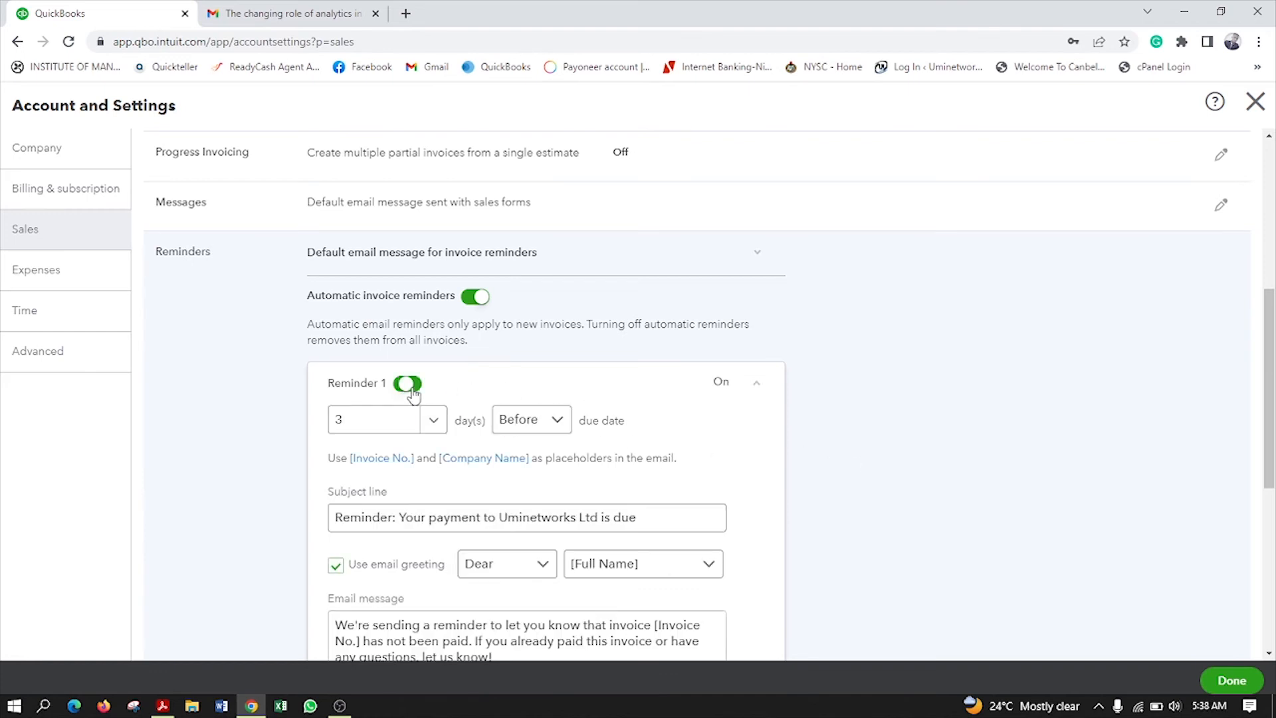
pyautogui.scroll(-2, 838, 399)
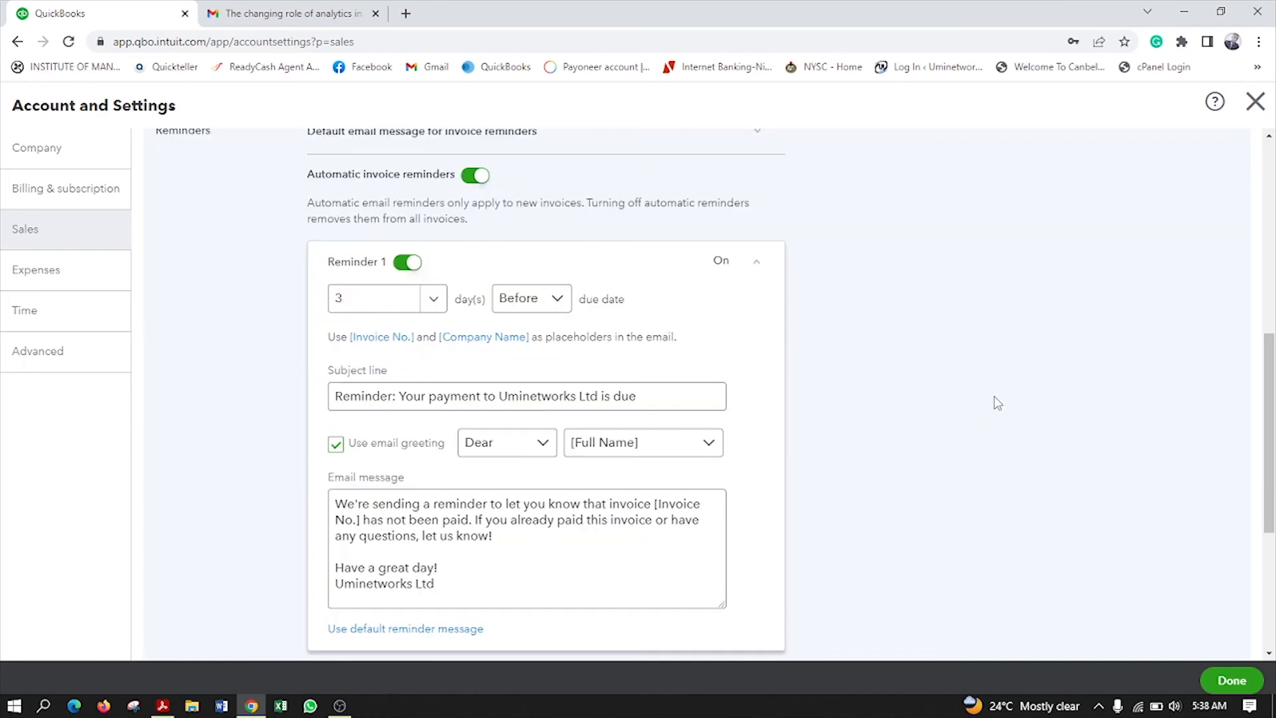
pyautogui.scroll(-4, 994, 401)
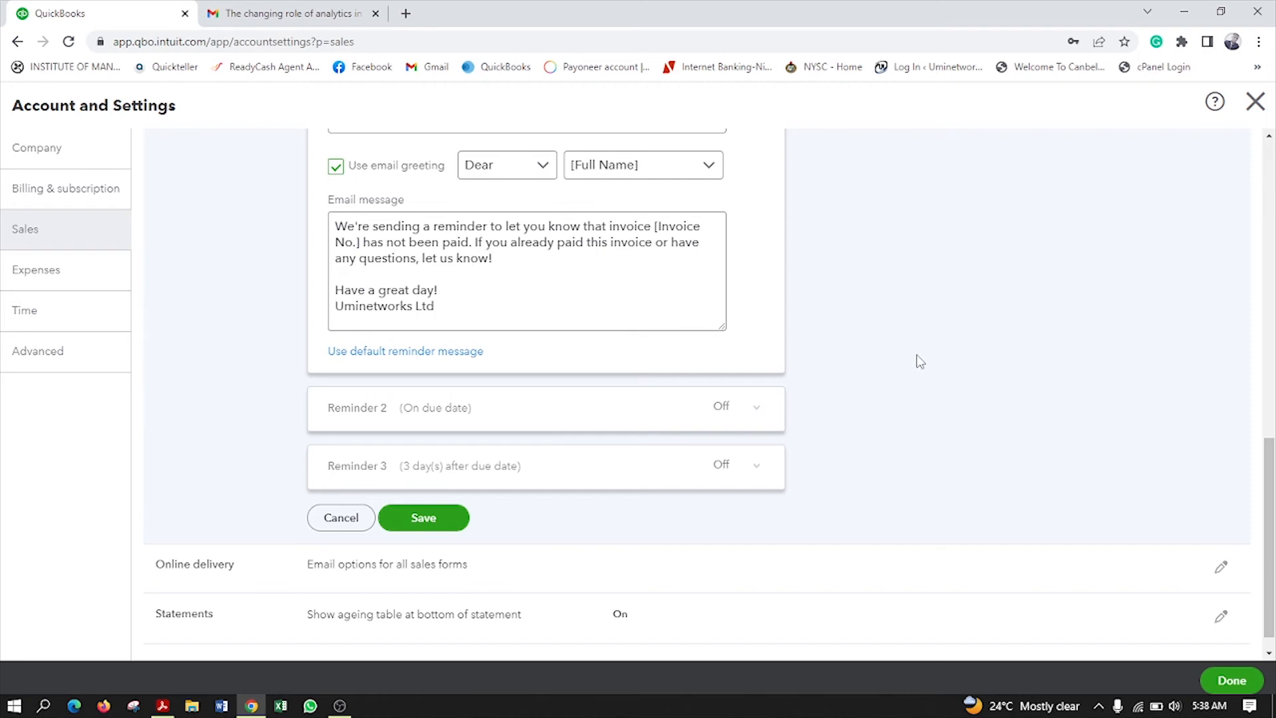
pyautogui.scroll(2, 914, 359)
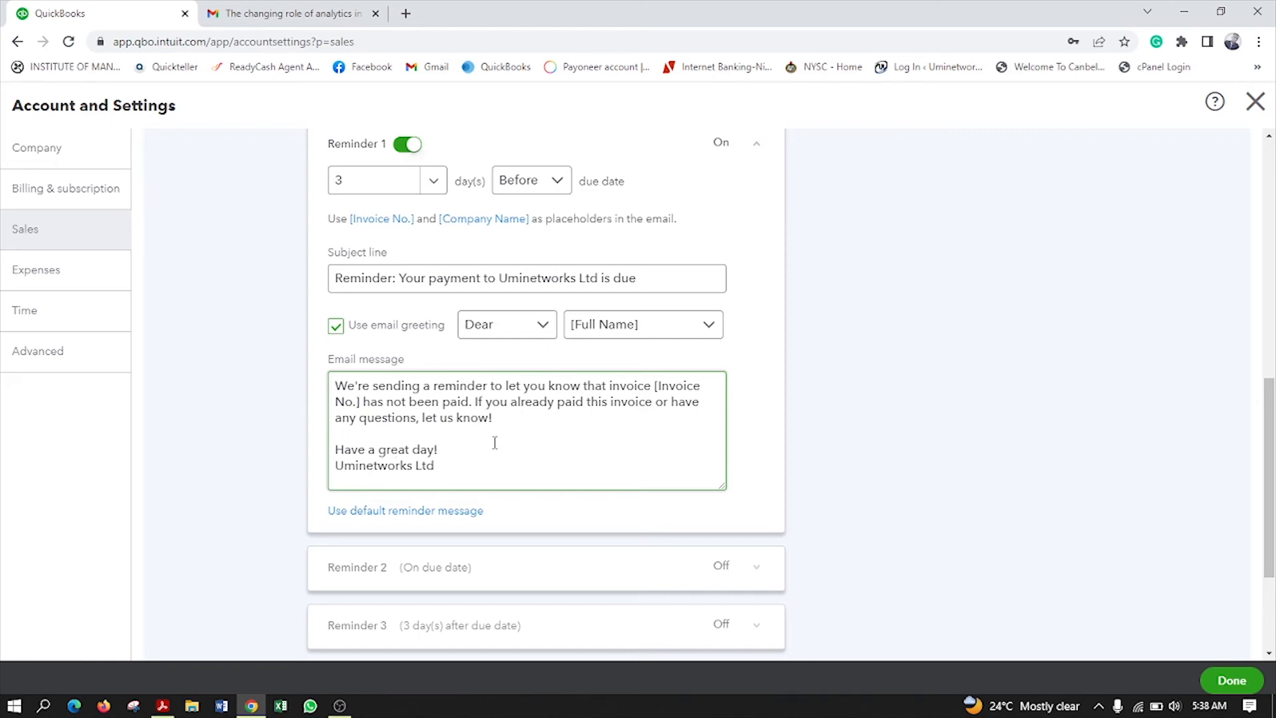
pyautogui.scroll(2, 495, 443)
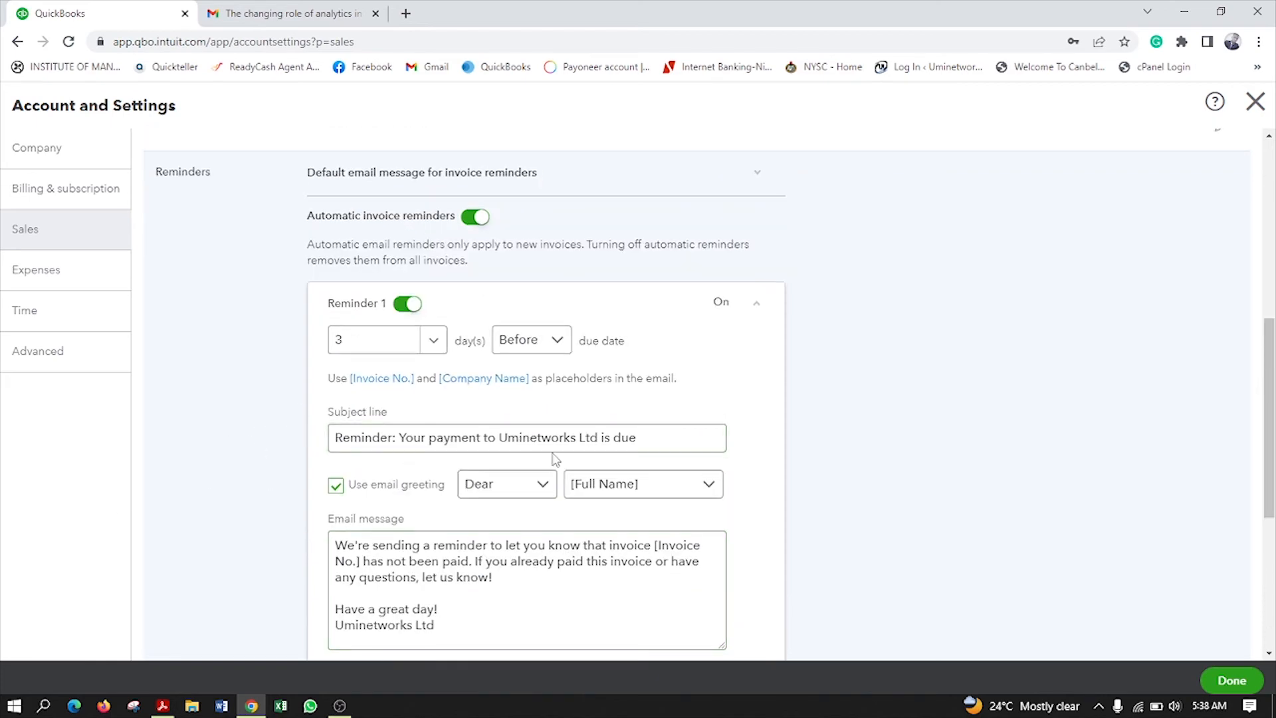
pyautogui.scroll(-5, 598, 445)
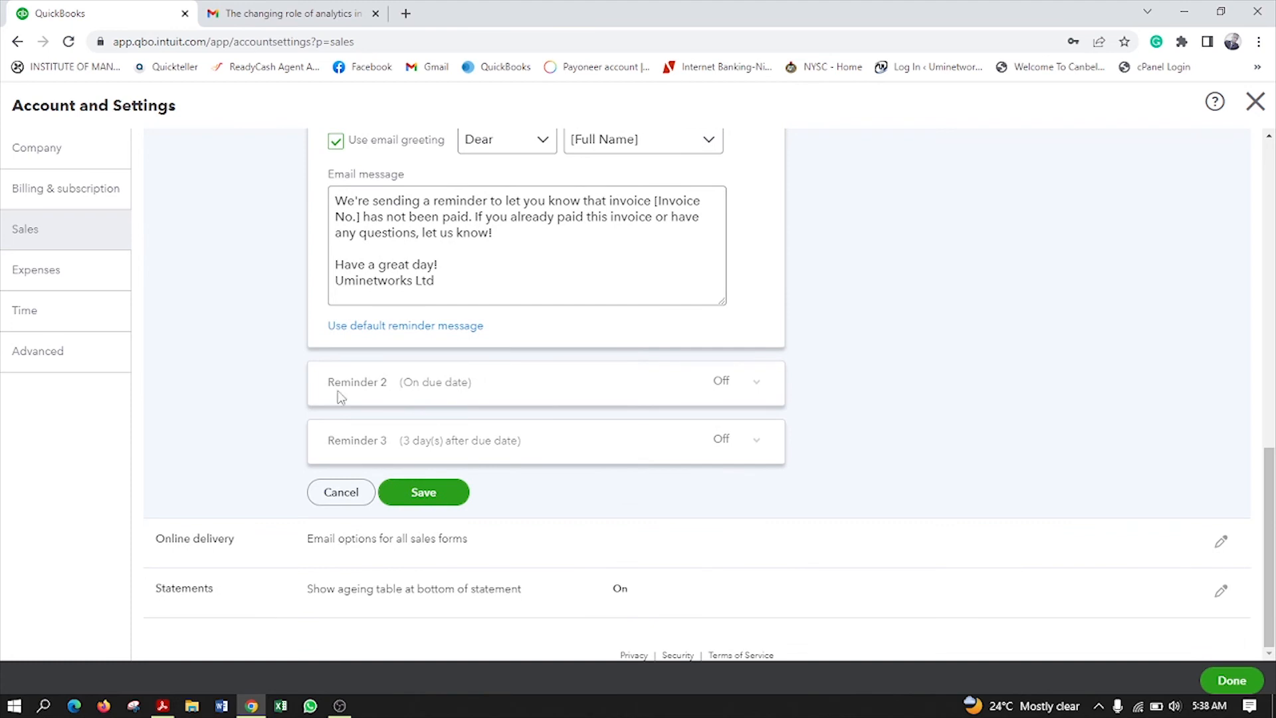
pyautogui.scroll(4, 538, 319)
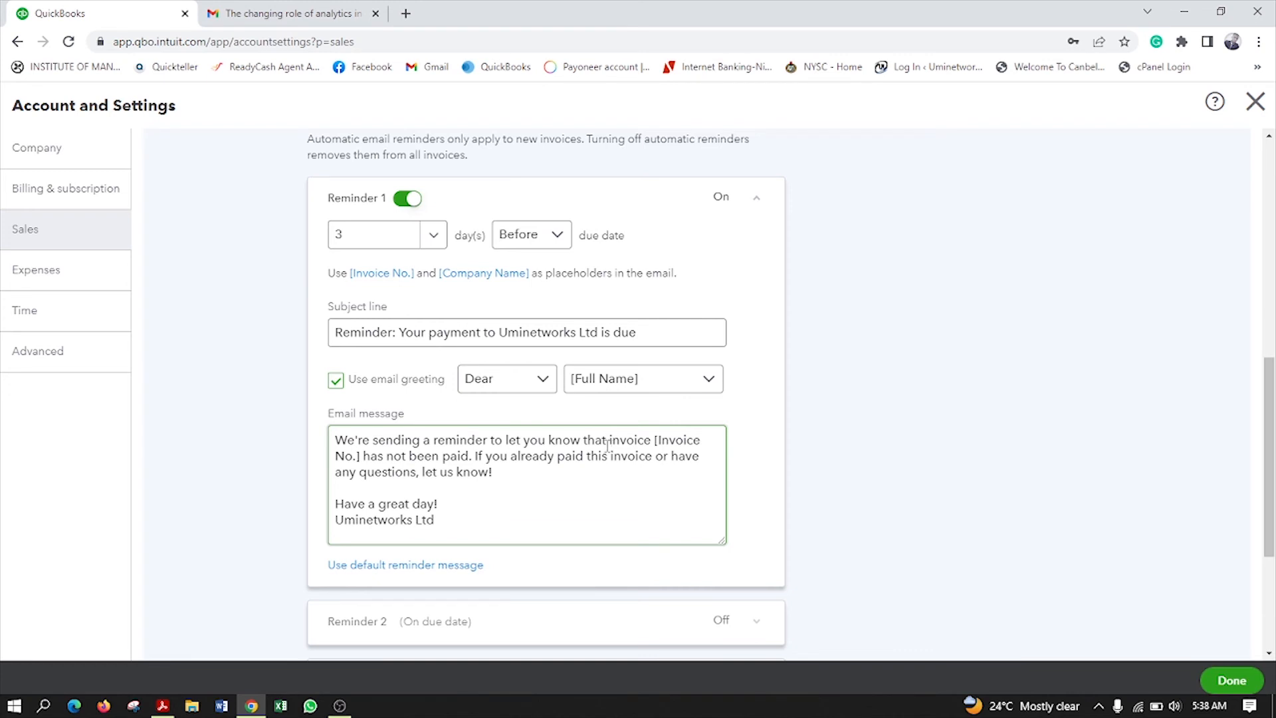
pyautogui.scroll(-2, 521, 482)
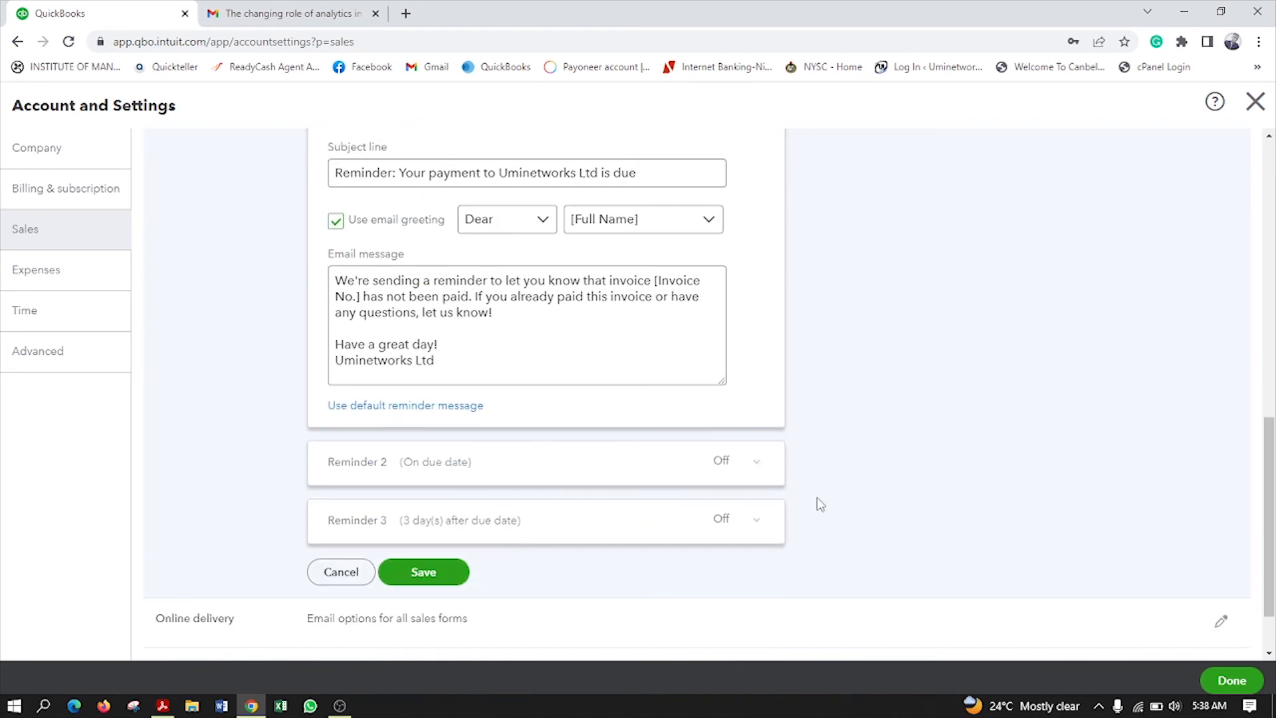
# Try turning on Reminder 2 for the due date, and switch it off again.
pyautogui.click(761, 461)
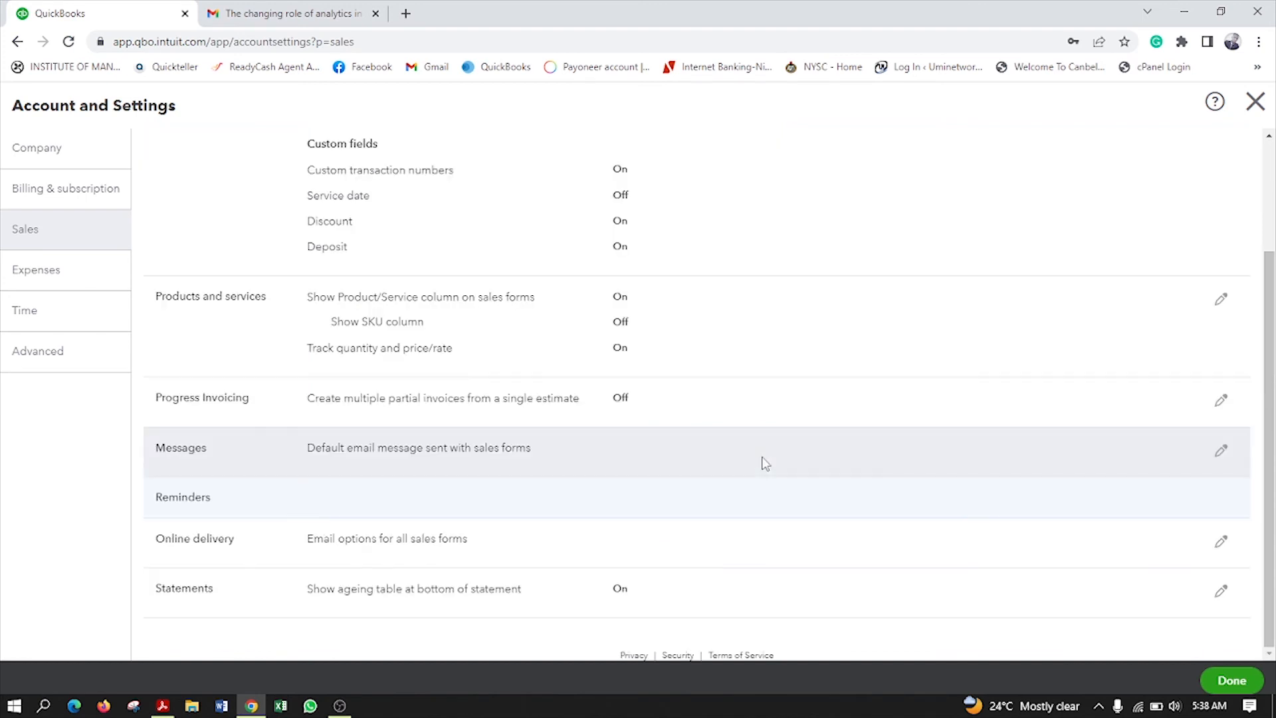
pyautogui.scroll(2, 848, 396)
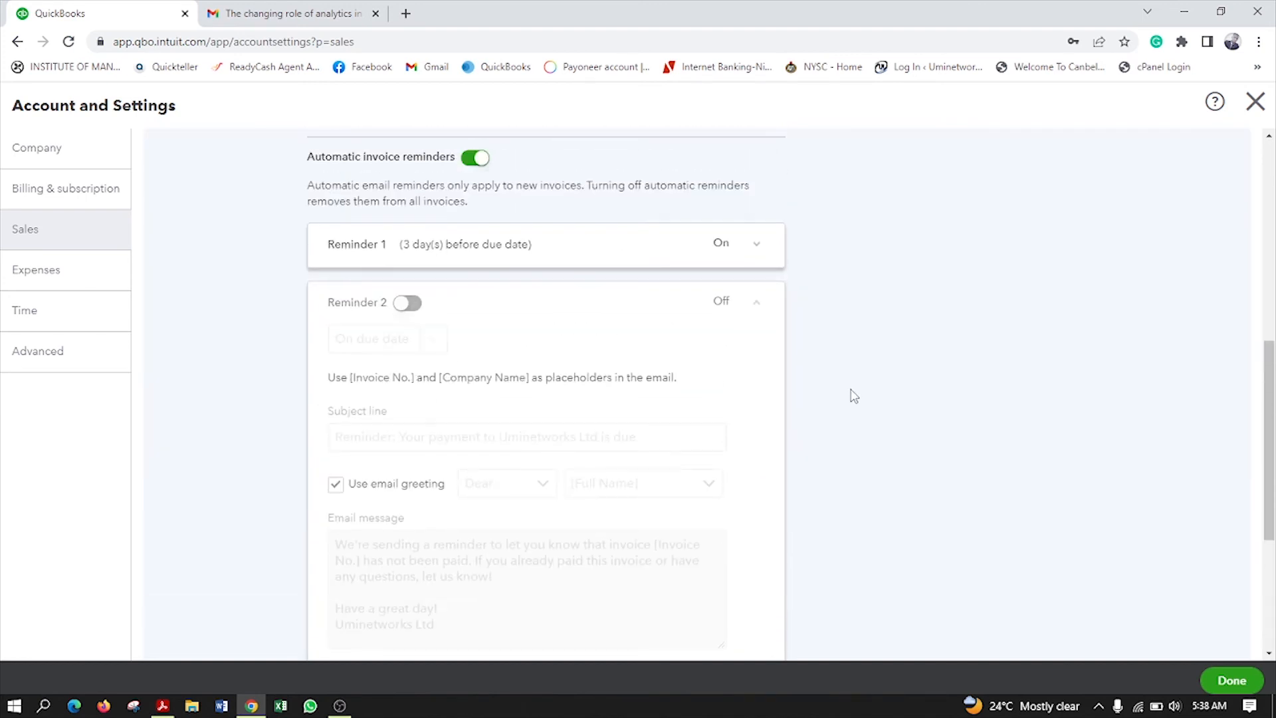
pyautogui.click(407, 302)
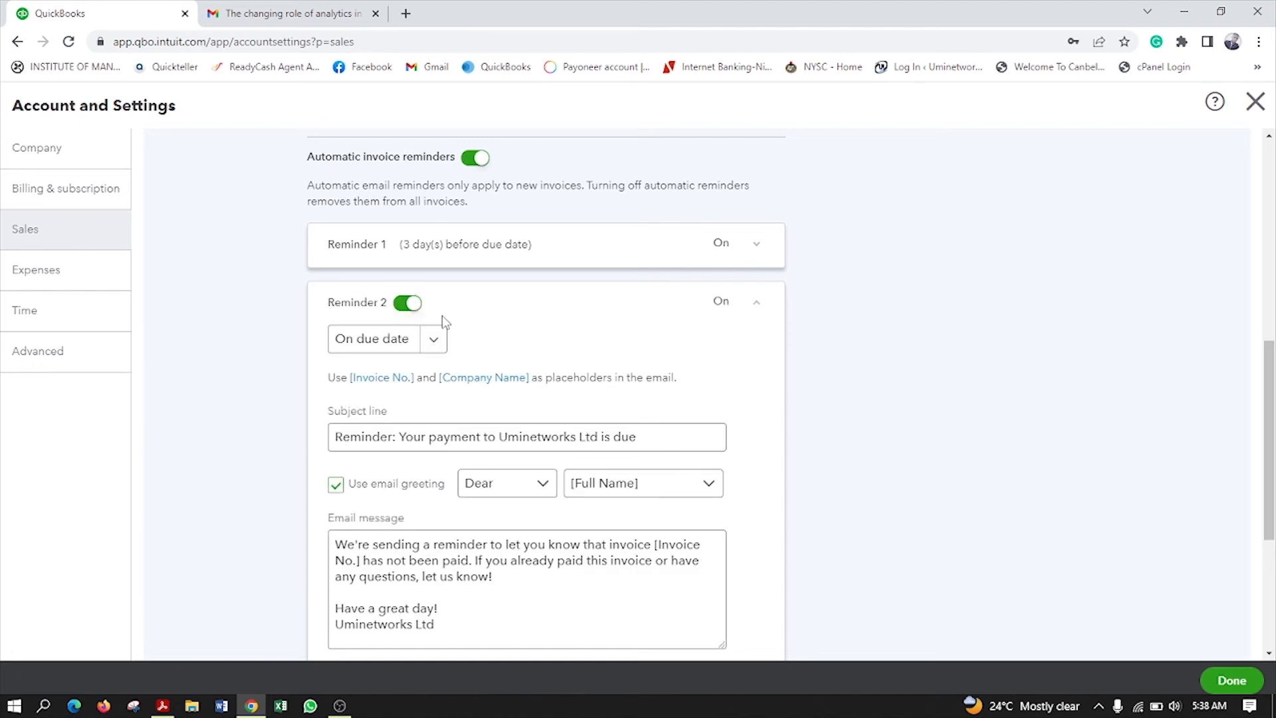
pyautogui.click(399, 308)
pyautogui.scroll(2, 697, 376)
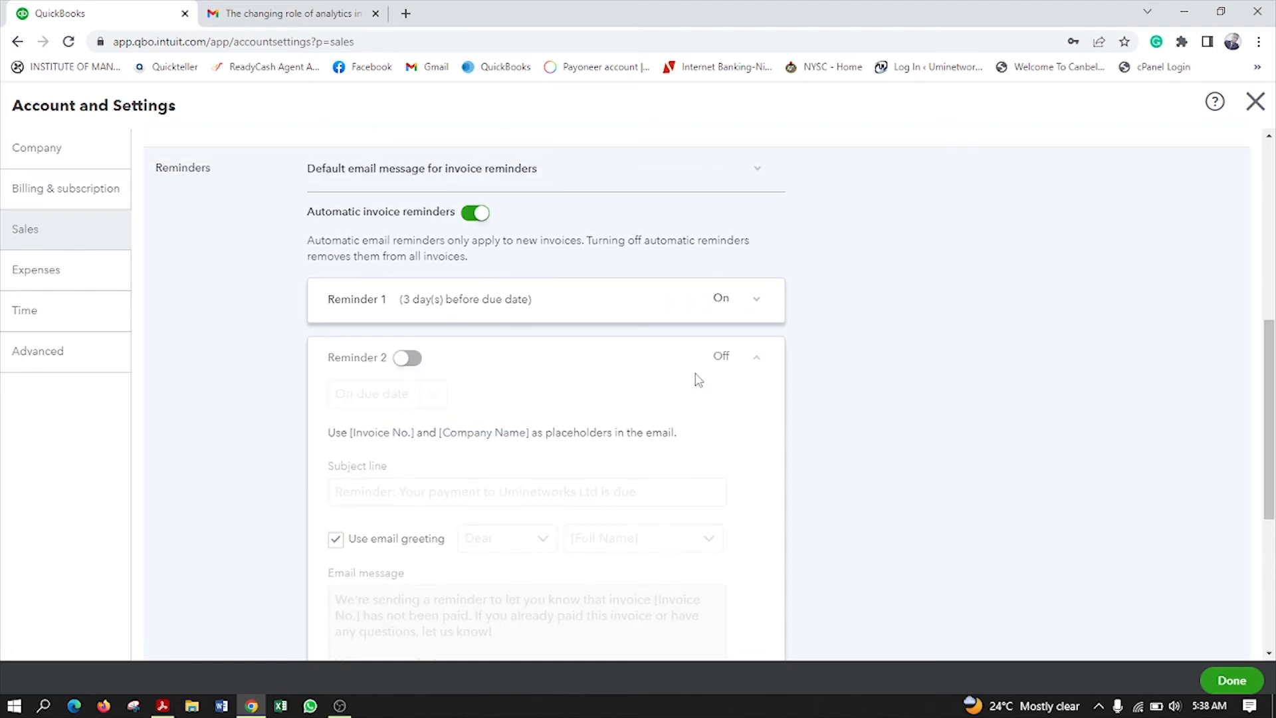
# Review the invoice reminder options, save the Reminders section, and look over the sales settings.
pyautogui.scroll(-5, 904, 425)
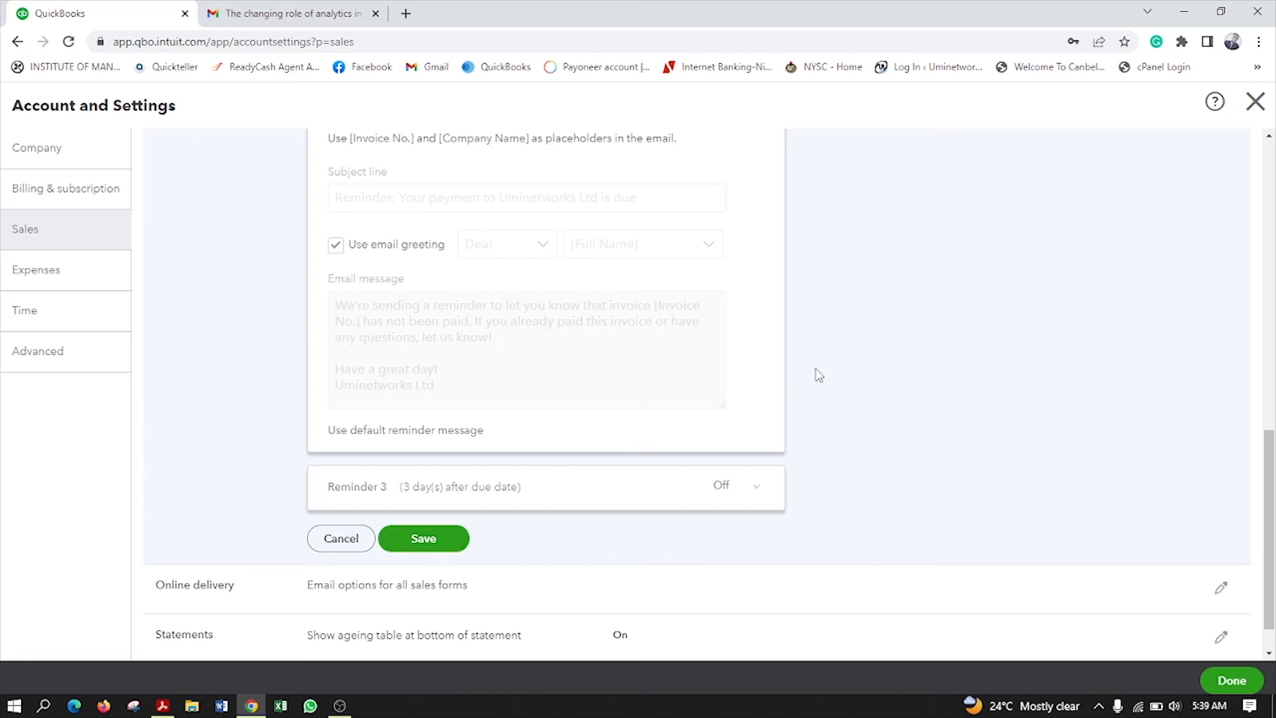
pyautogui.scroll(6, 817, 372)
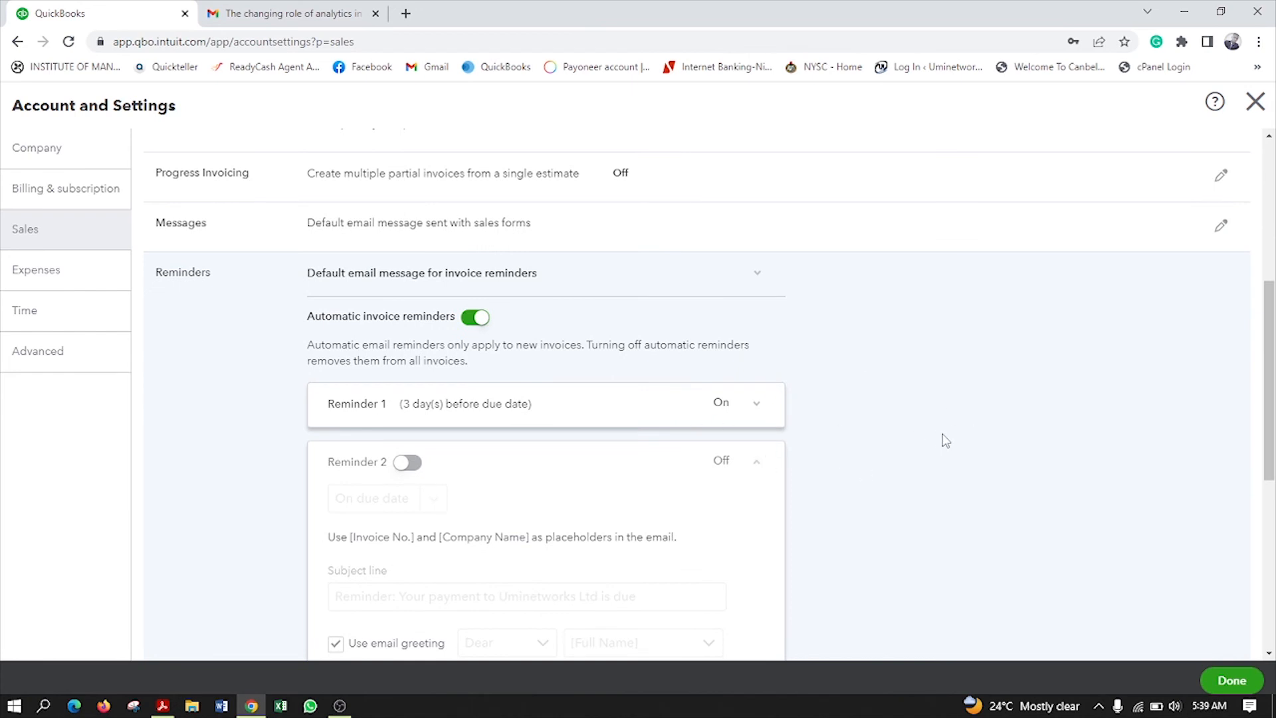
pyautogui.scroll(-7, 942, 438)
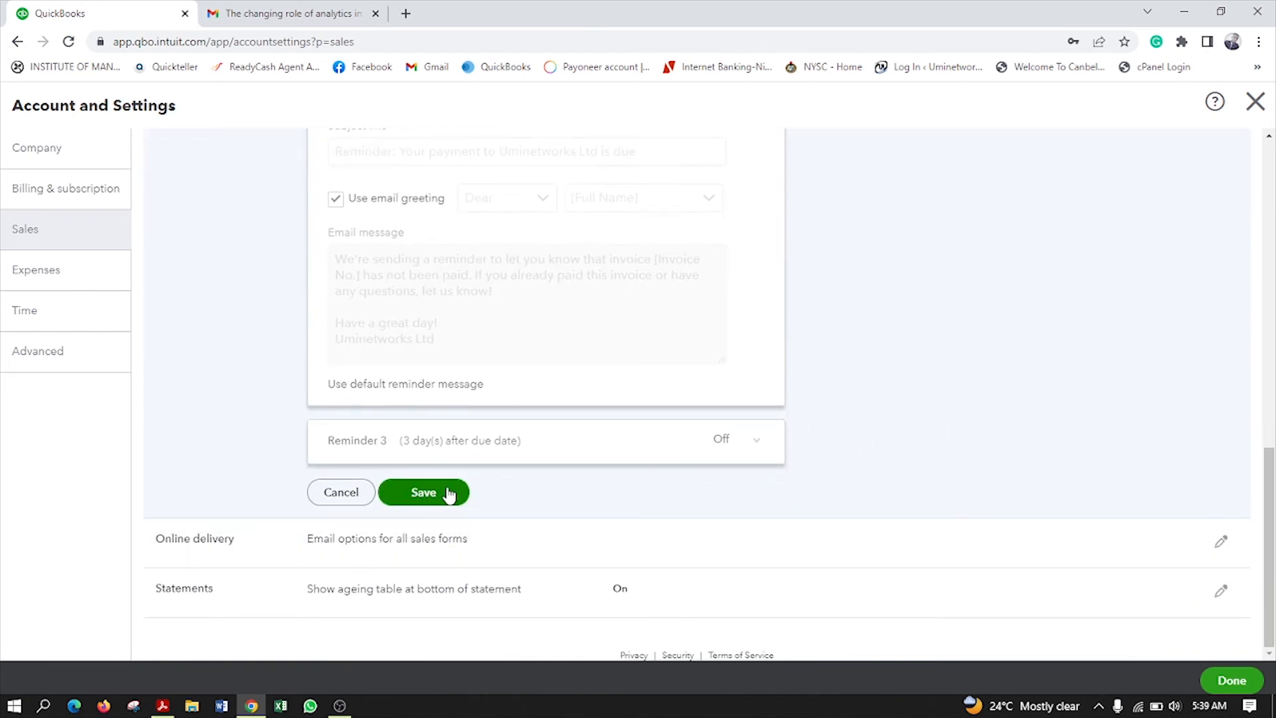
pyautogui.click(449, 493)
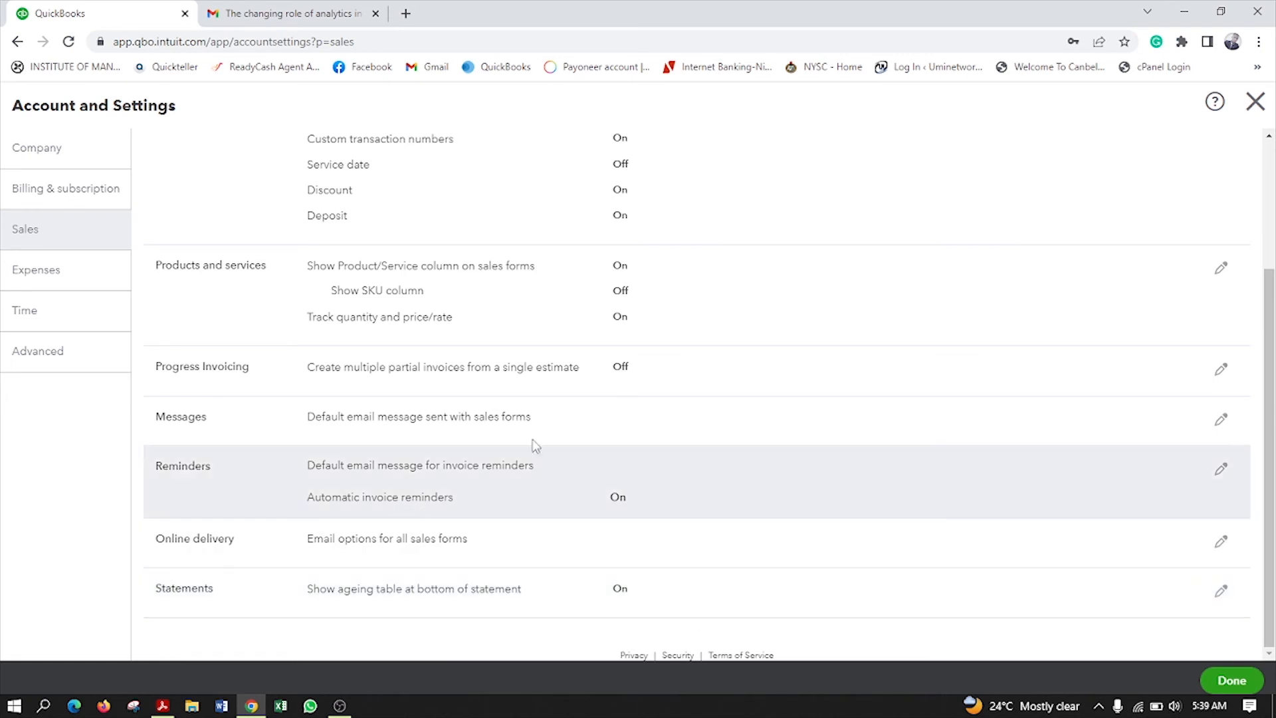
pyautogui.scroll(2, 487, 396)
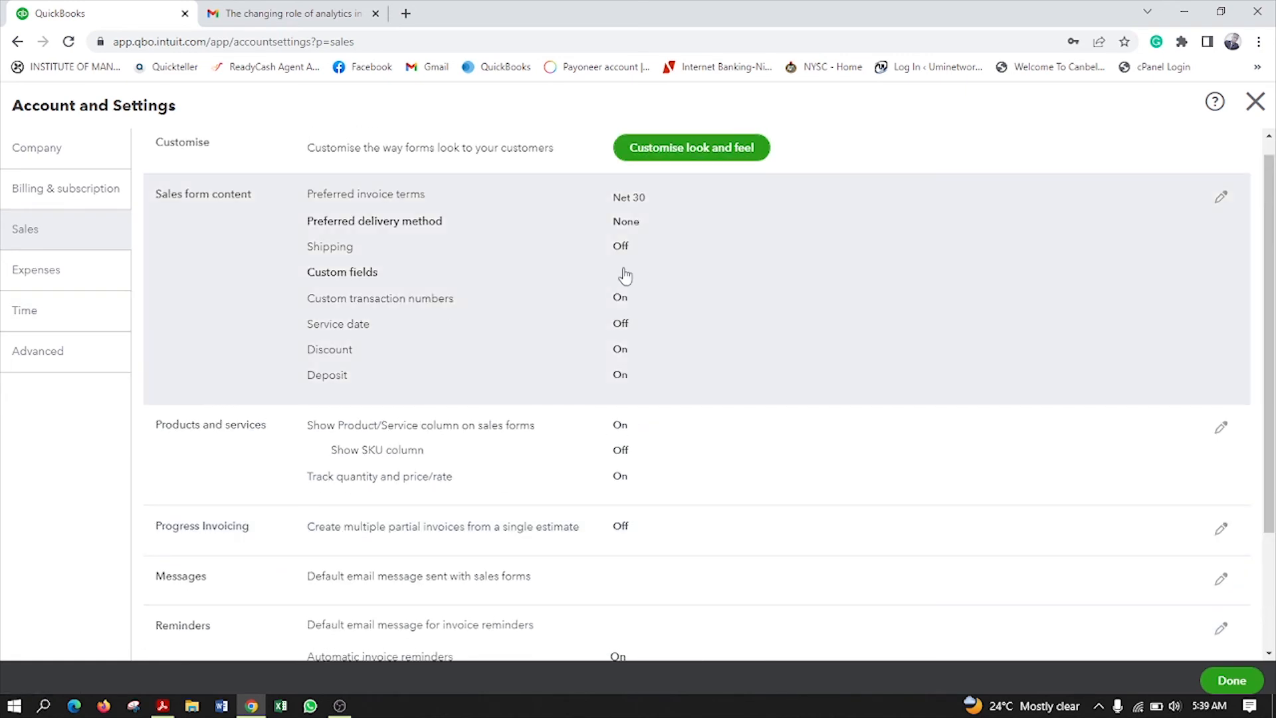
pyautogui.scroll(-2, 474, 253)
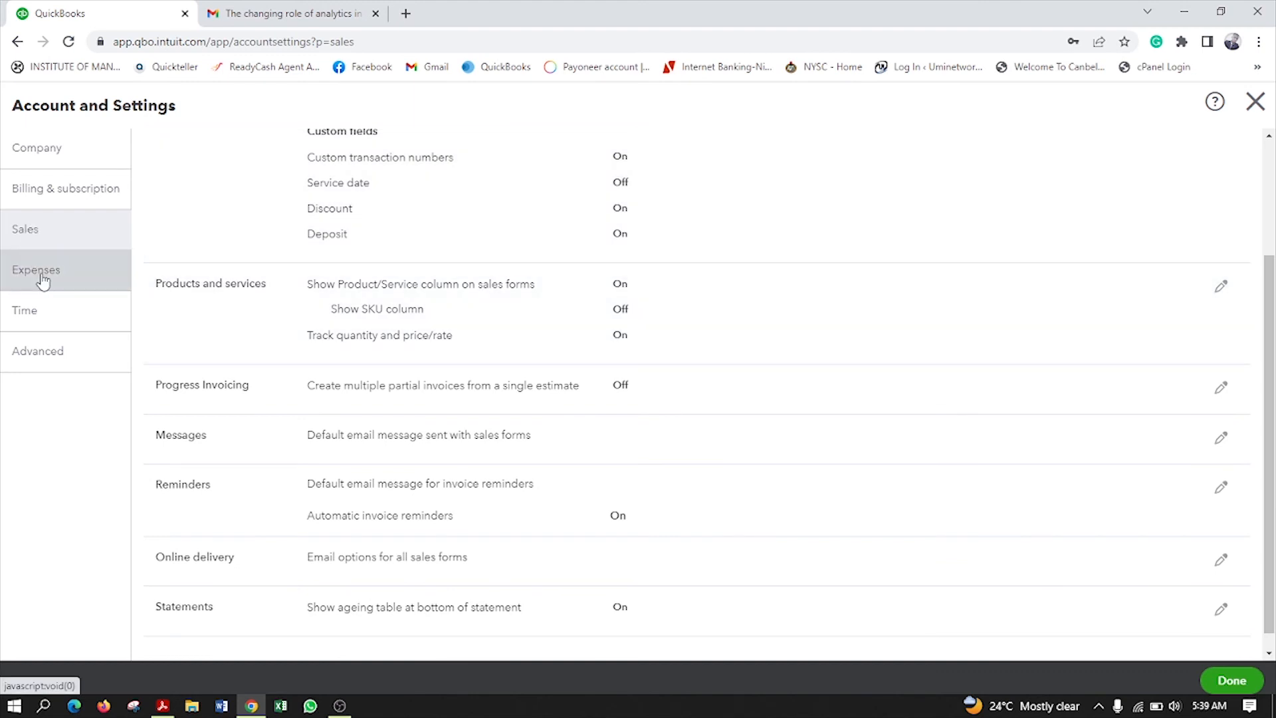
# Review the Expenses and Time settings, and look through all sections of the Advanced settings.
pyautogui.click(44, 281)
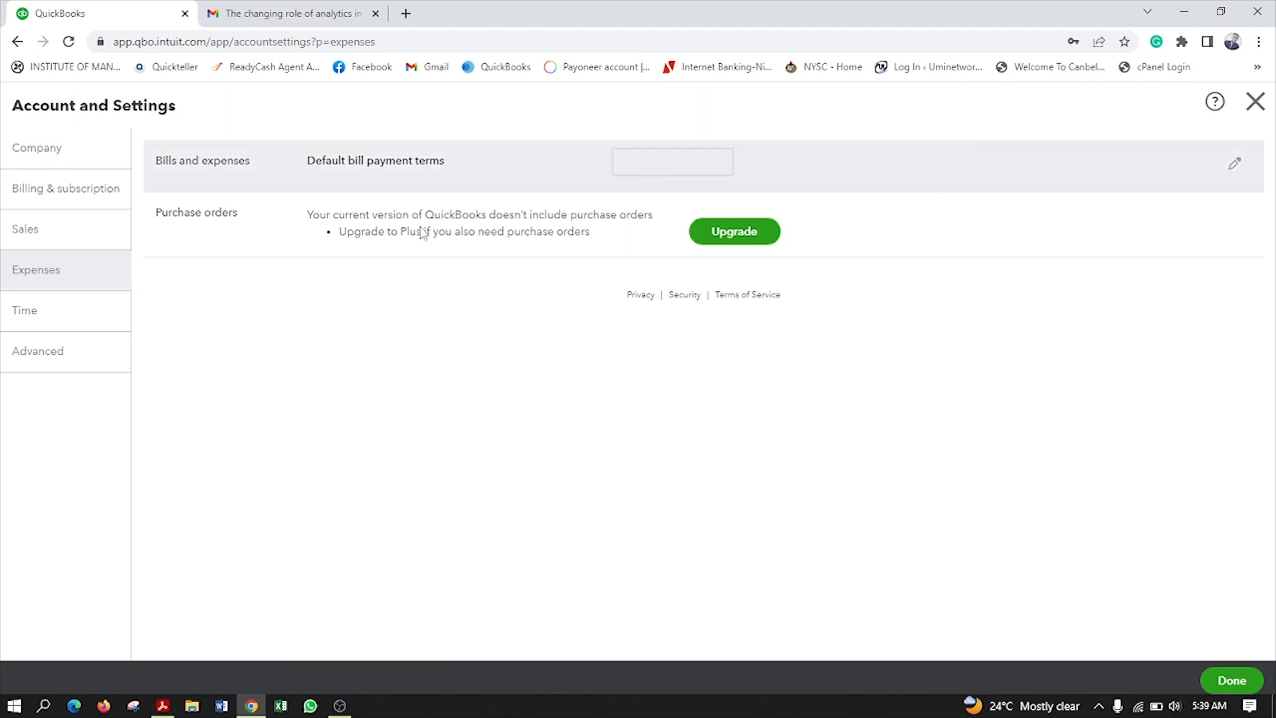
pyautogui.click(16, 310)
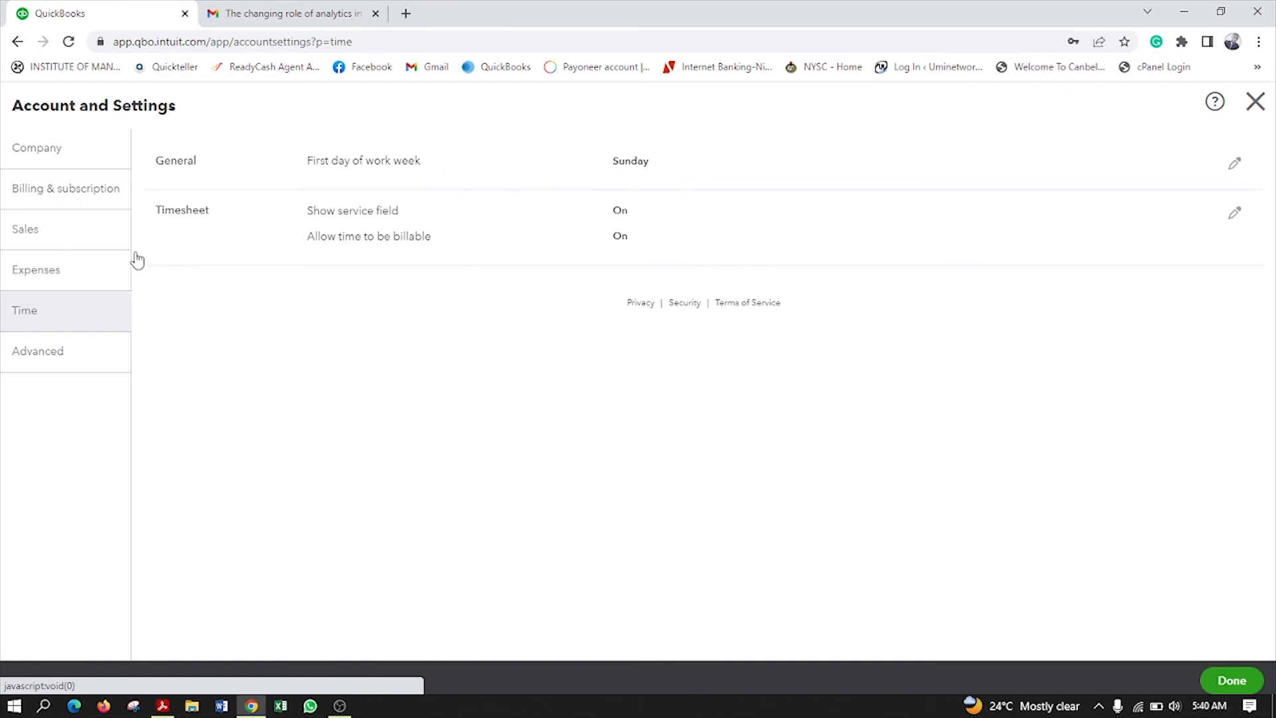
pyautogui.click(66, 362)
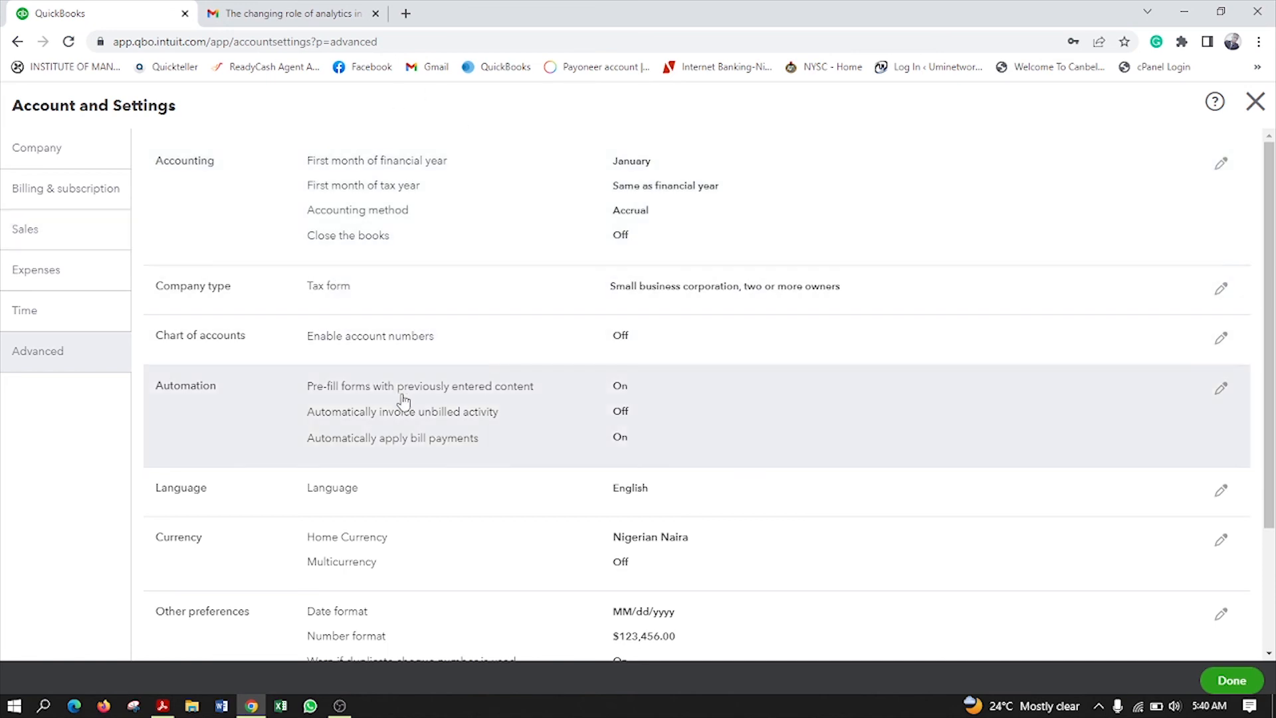
pyautogui.scroll(-3, 456, 356)
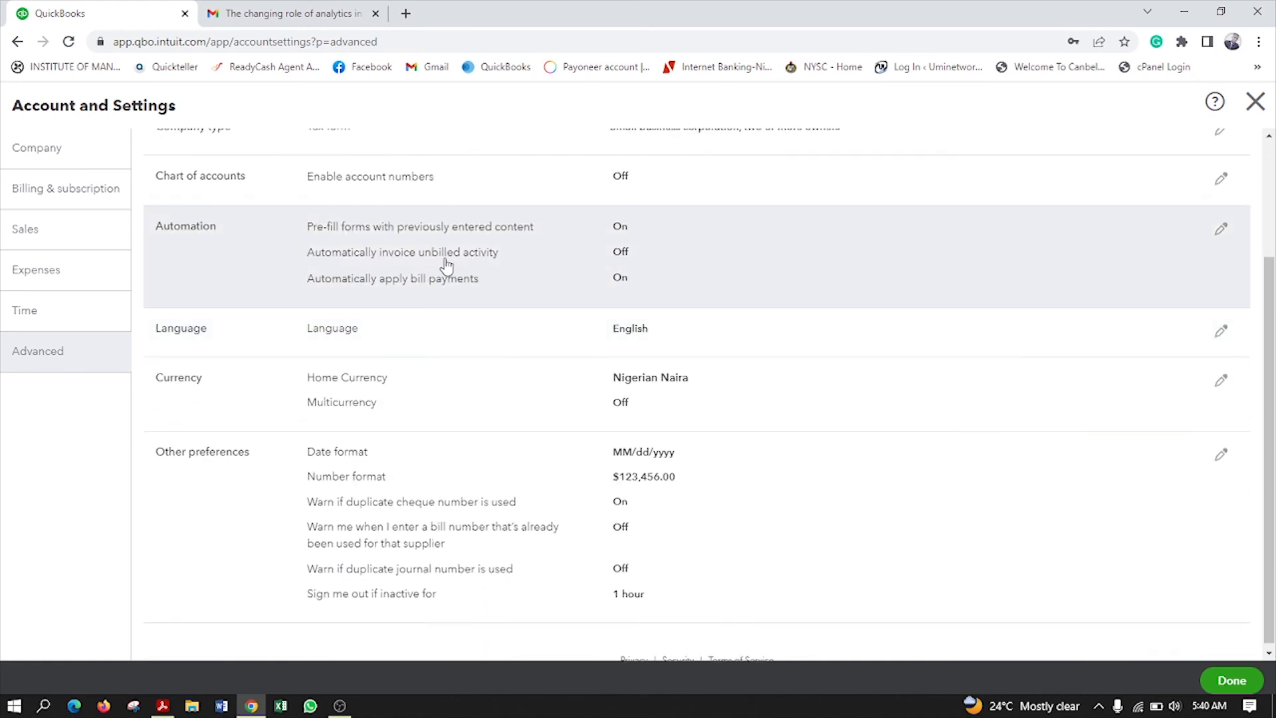
pyautogui.scroll(-1, 446, 268)
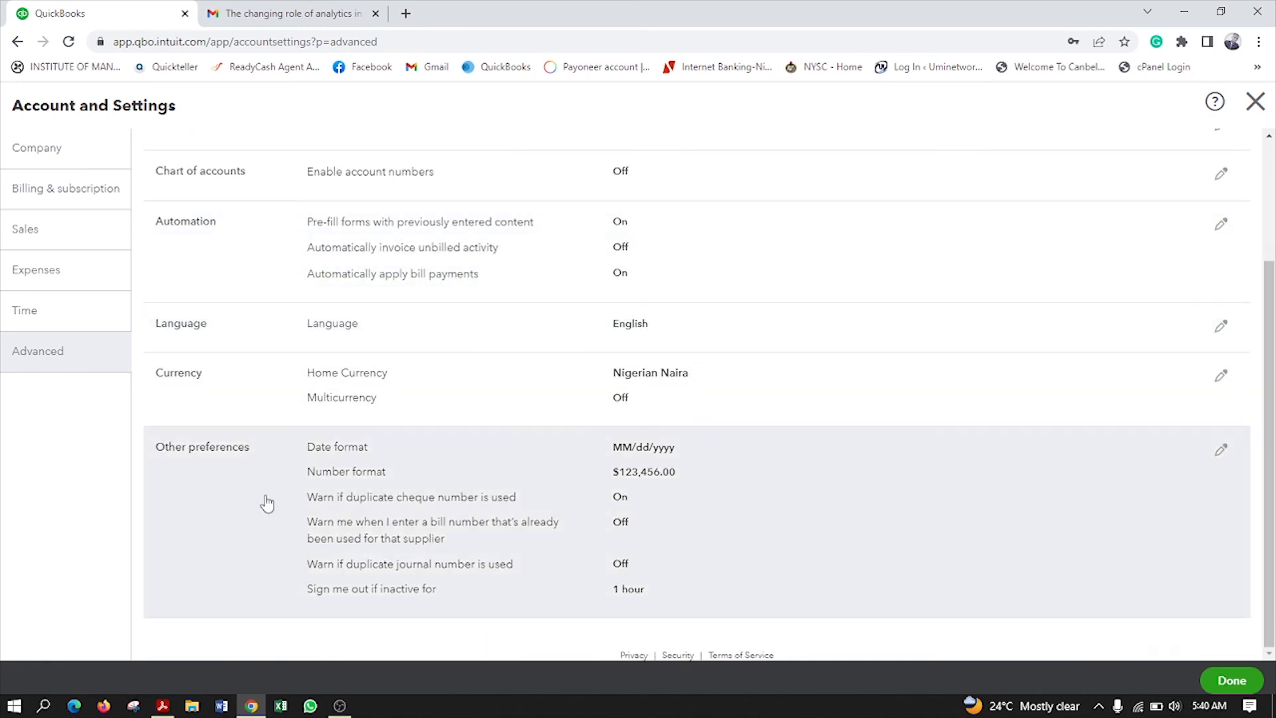
pyautogui.scroll(3, 556, 346)
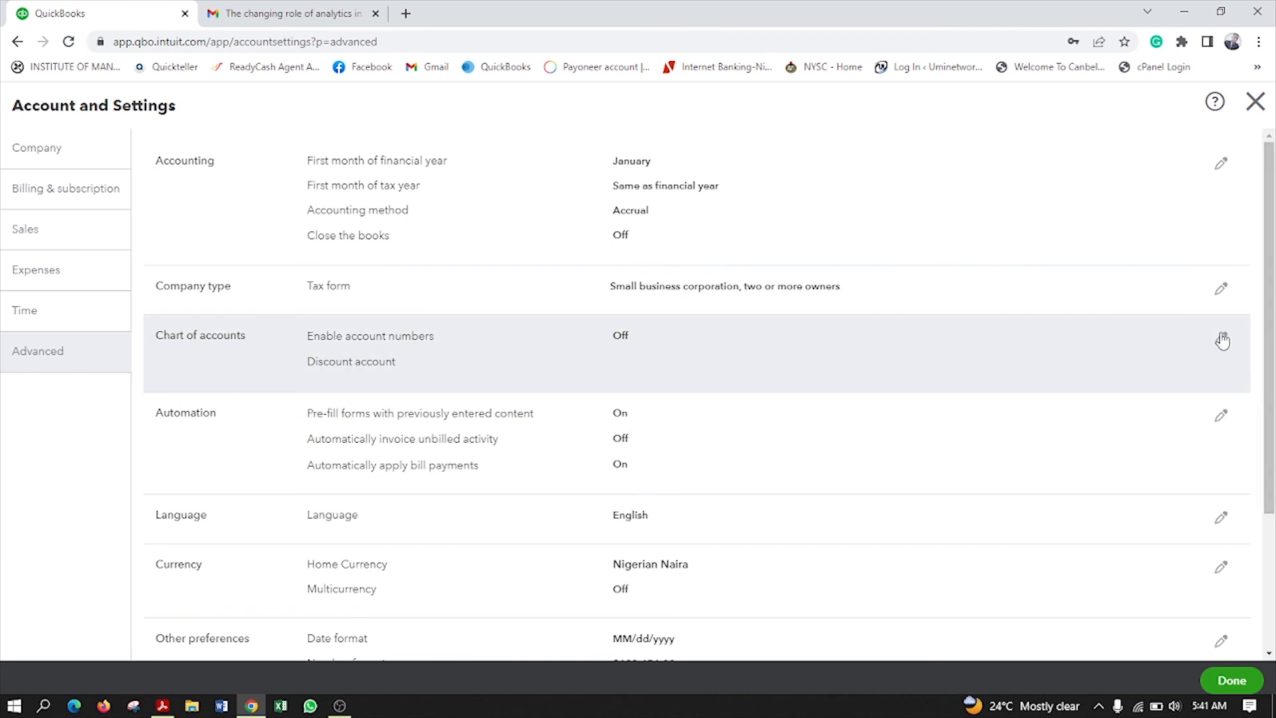
# In the Chart of accounts section, enable account numbers, choose to show them, and save the section without picking a discount account.
pyautogui.click(1223, 339)
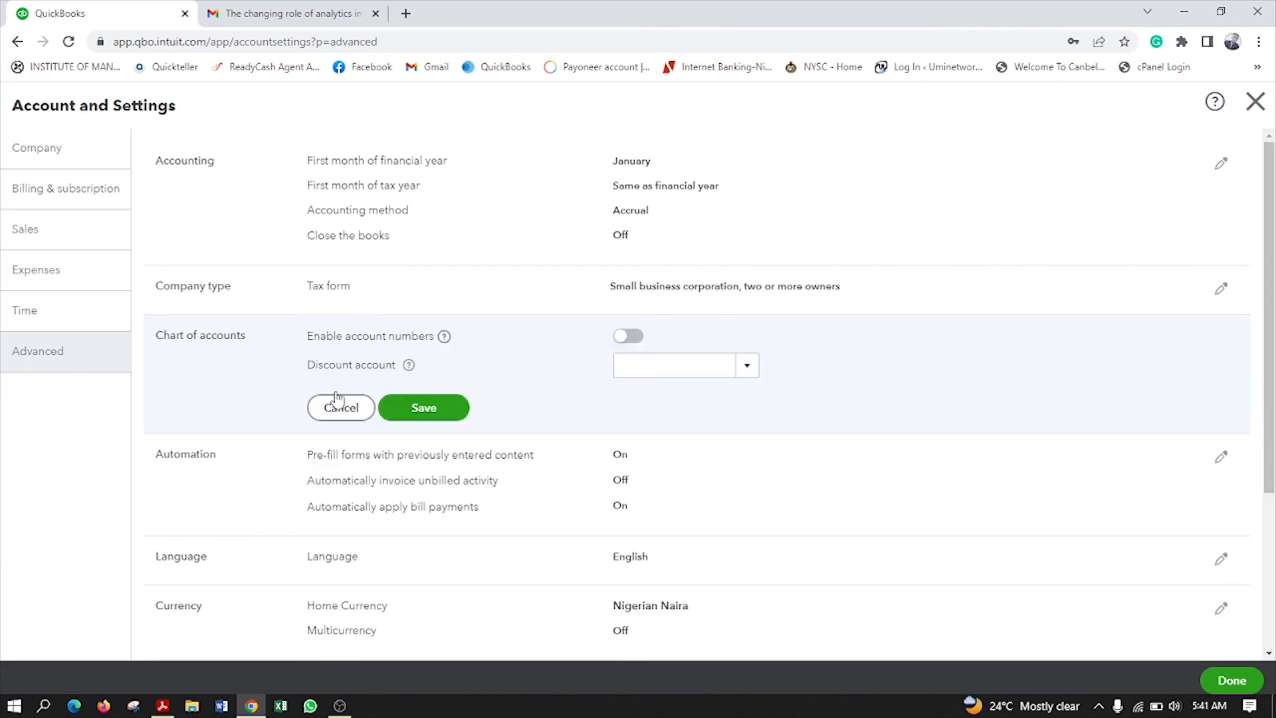
pyautogui.click(630, 336)
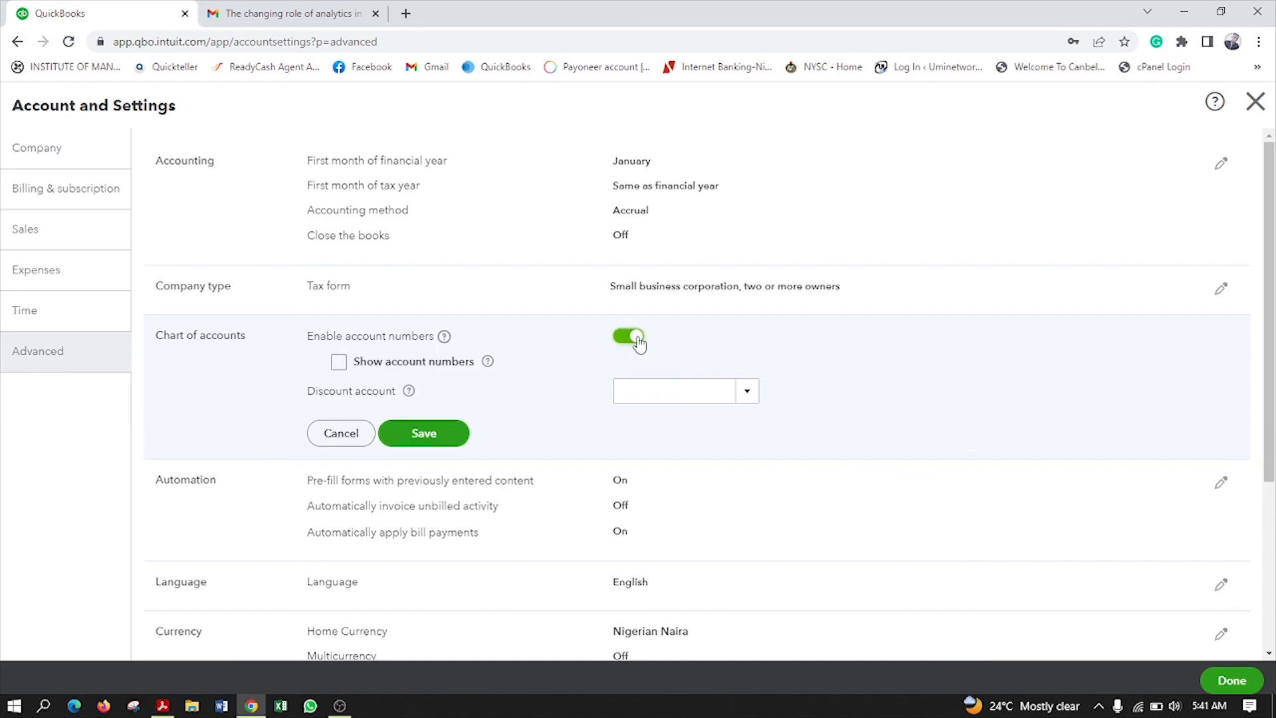
pyautogui.click(339, 363)
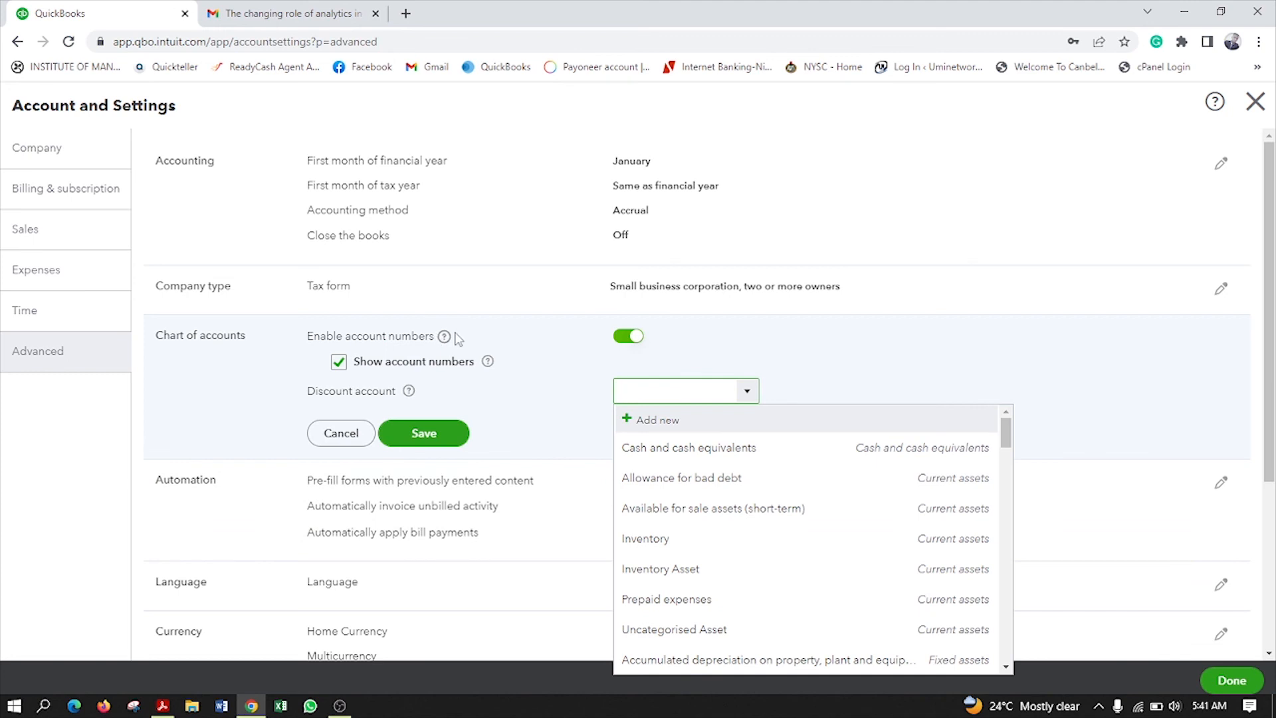
pyautogui.click(876, 359)
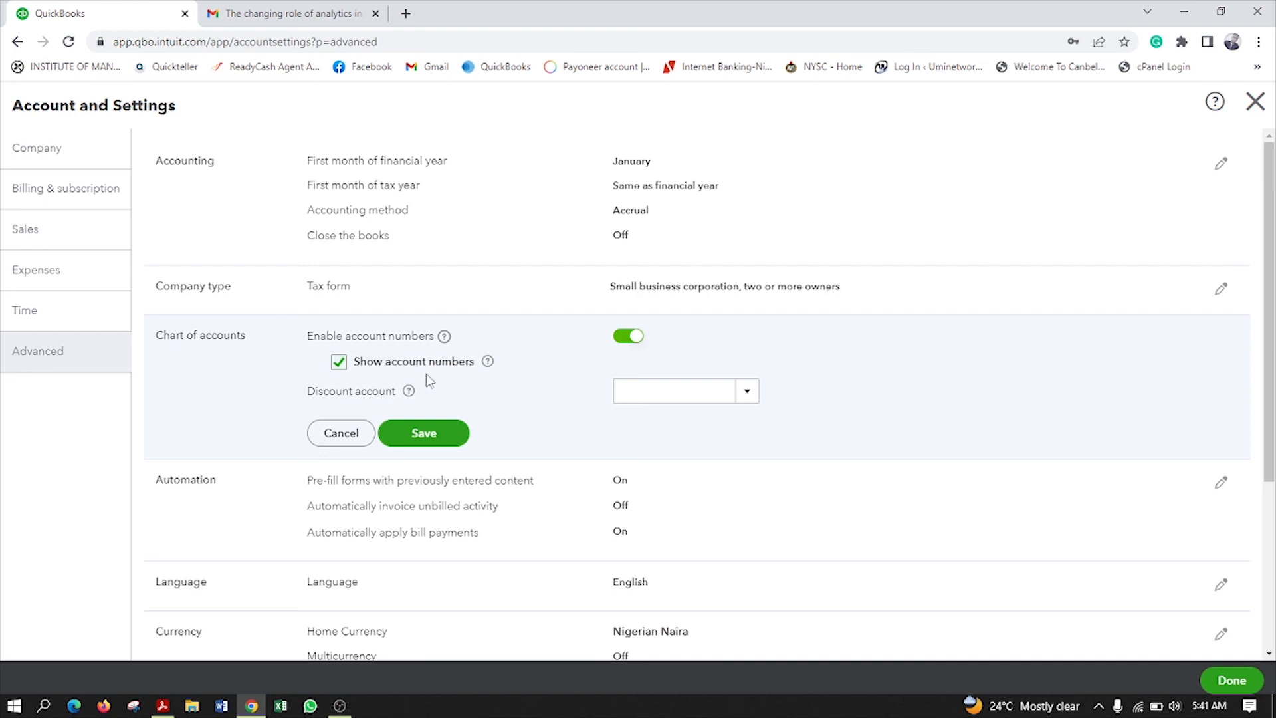
pyautogui.scroll(-2, 784, 375)
pyautogui.click(418, 275)
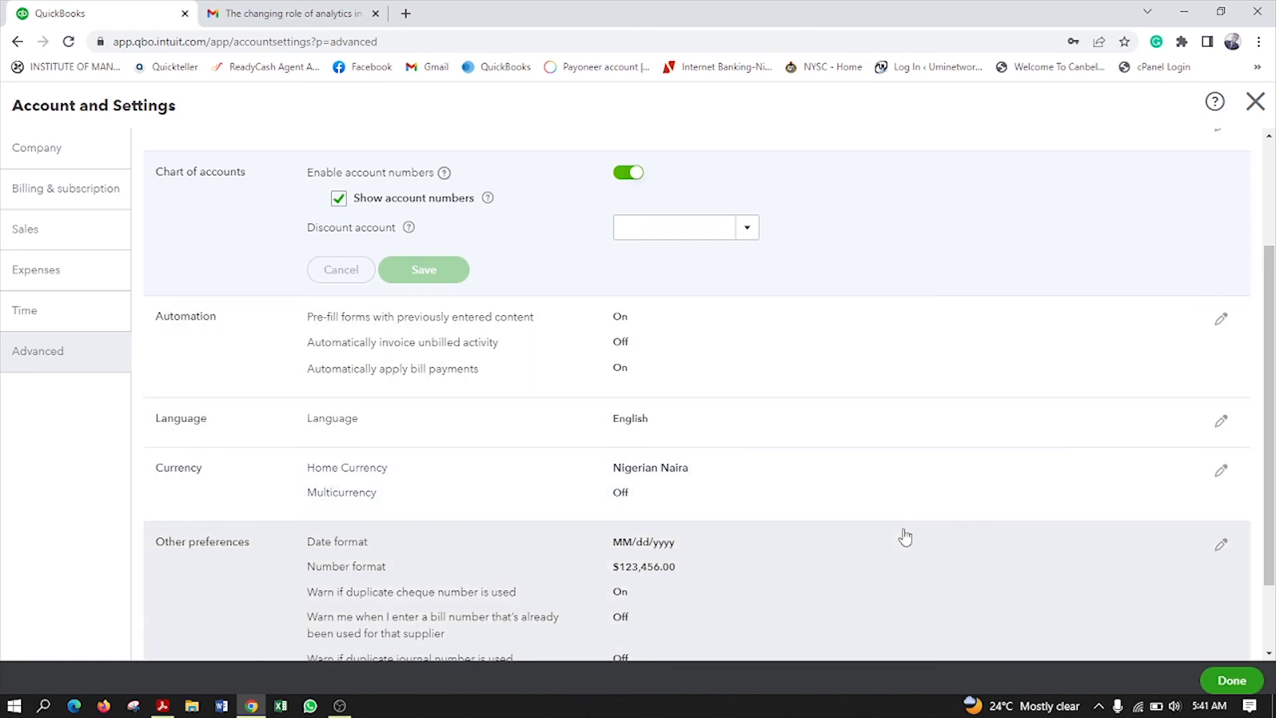
# Open the Language section for editing, declining to save the previous section again, and save it with English selected.
pyautogui.scroll(-3, 903, 532)
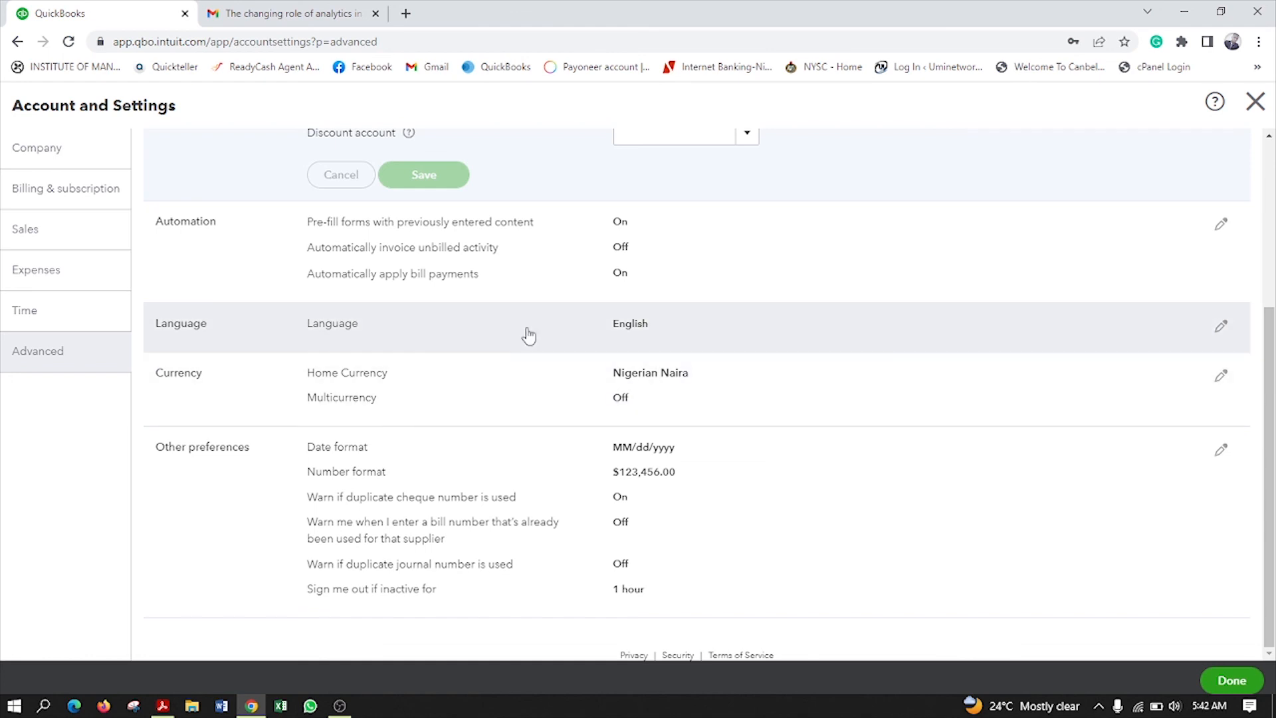
pyautogui.click(1226, 329)
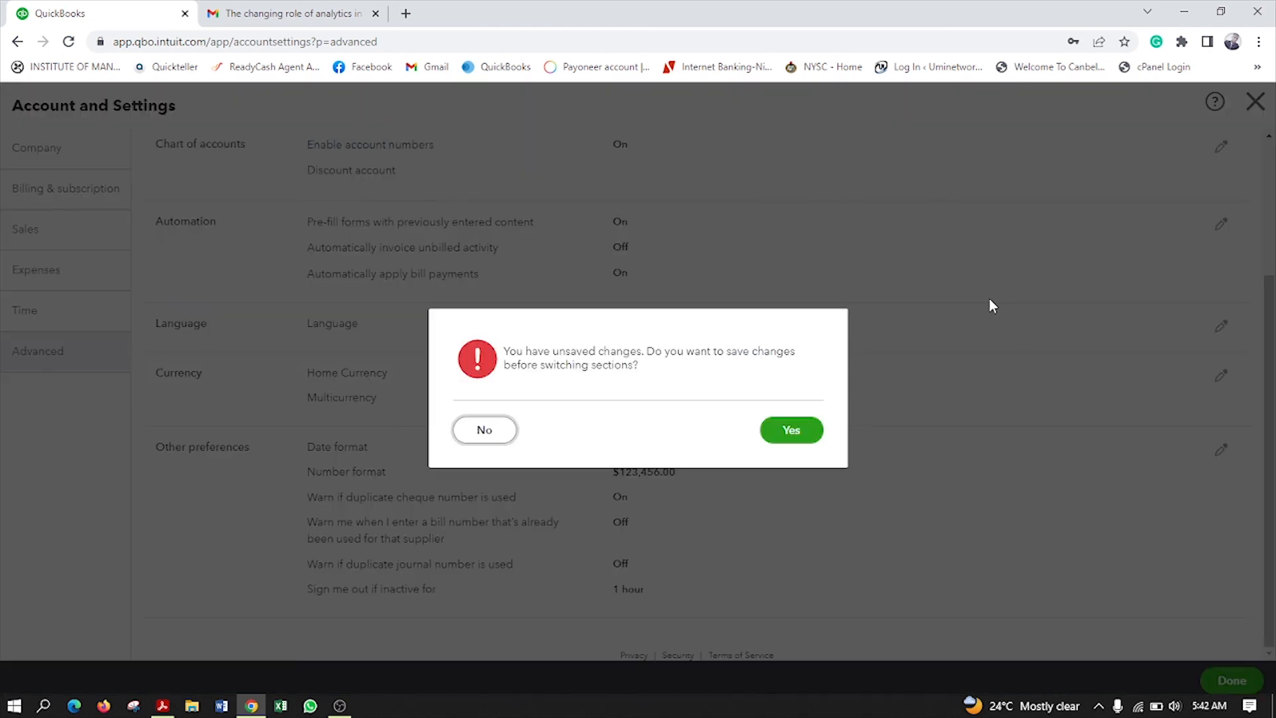
pyautogui.click(480, 432)
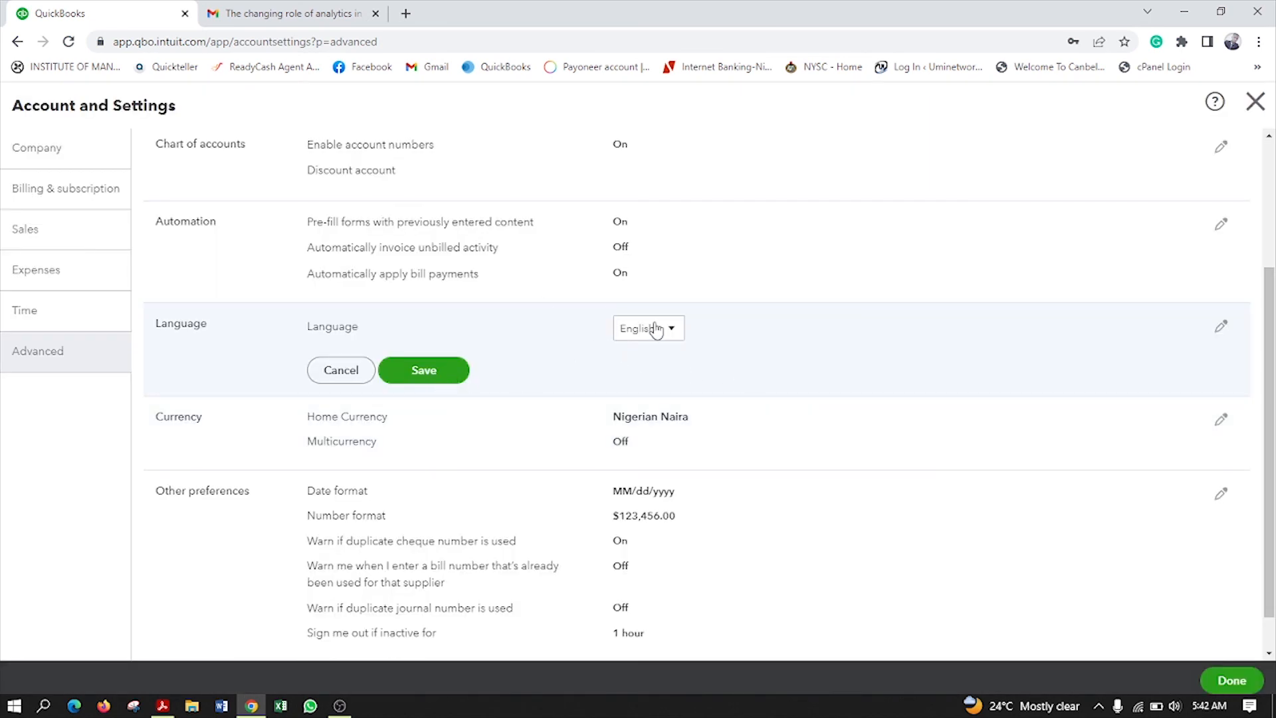
pyautogui.click(670, 332)
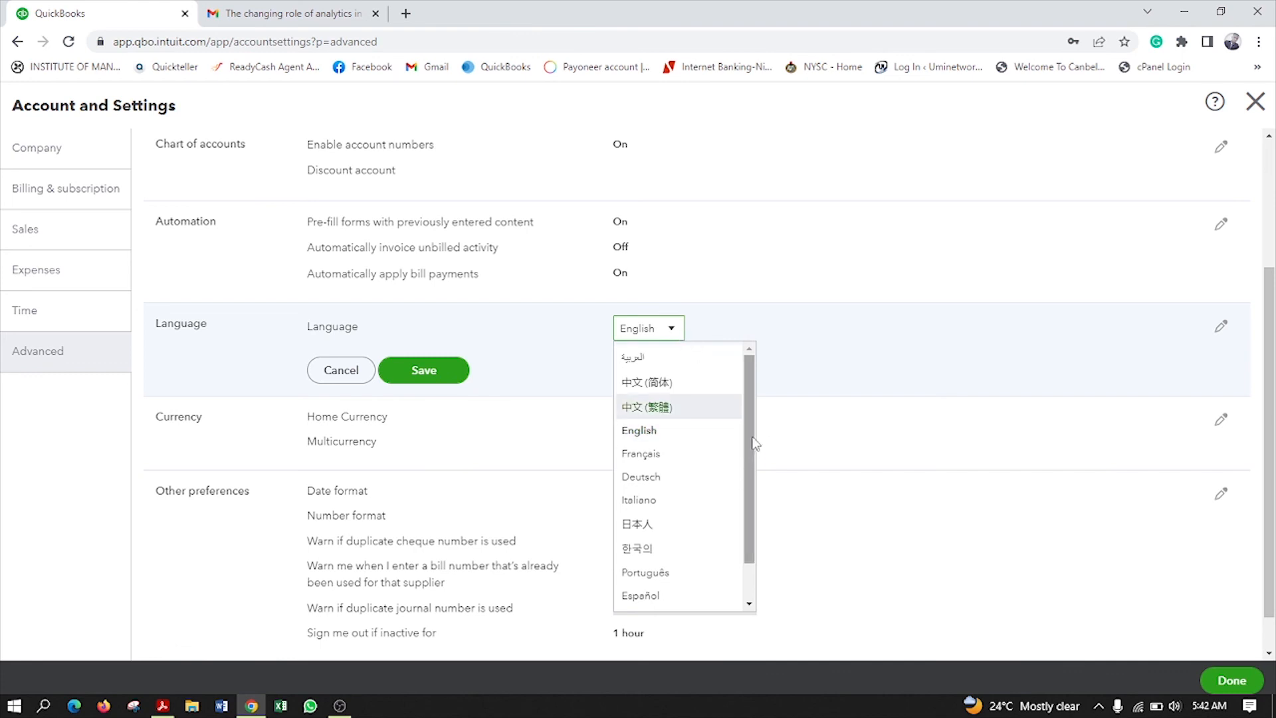
pyautogui.click(650, 438)
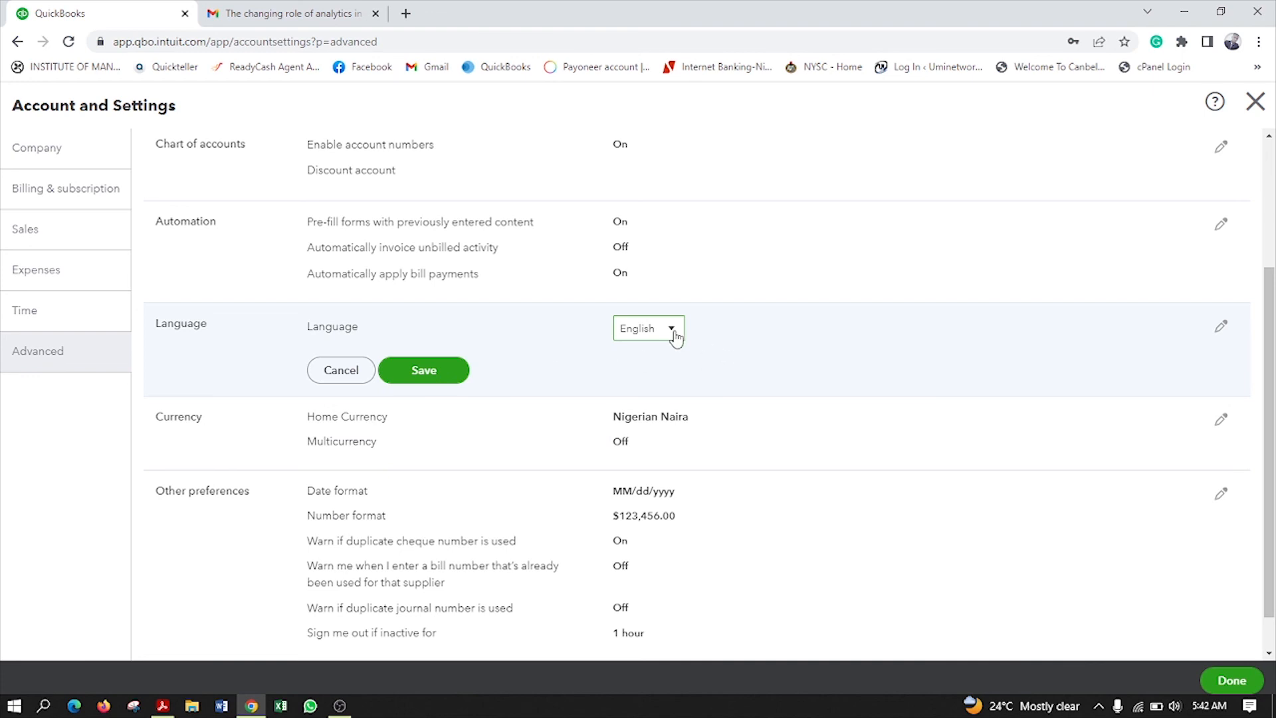
pyautogui.click(423, 370)
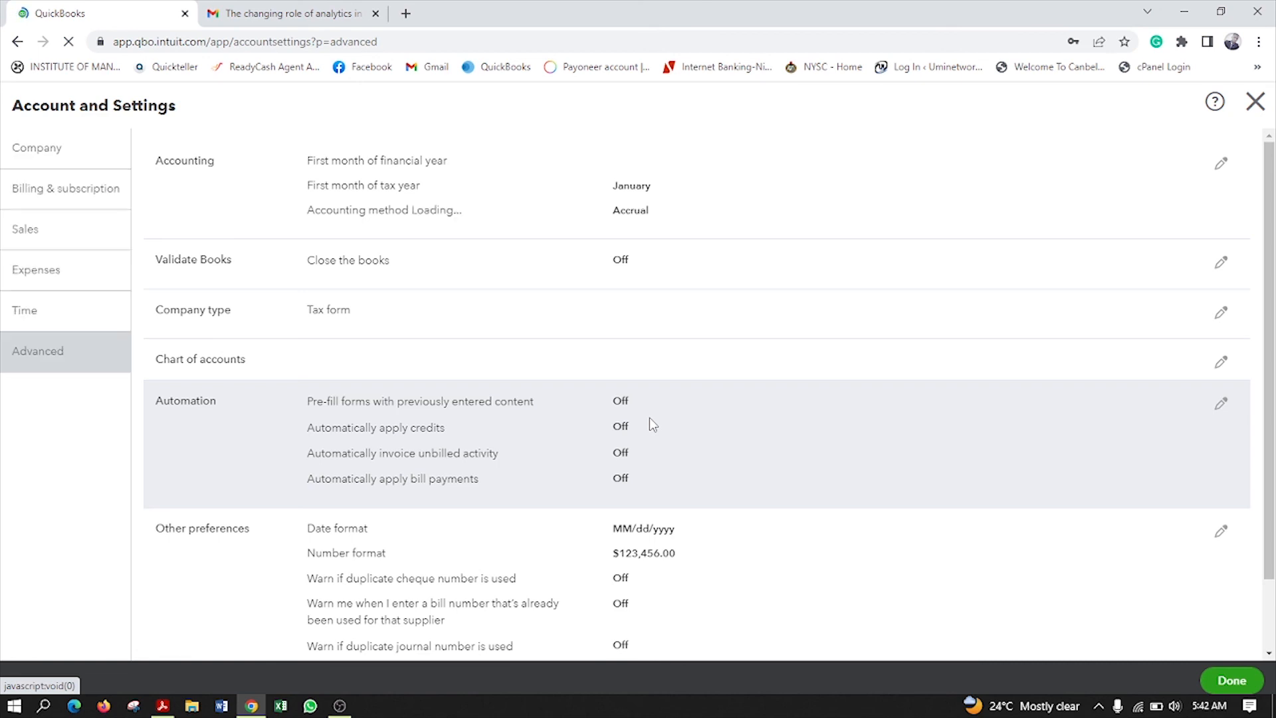
# Try turning on Multicurrency in the Currency section, switch it off again, and save the section.
pyautogui.scroll(-2, 632, 445)
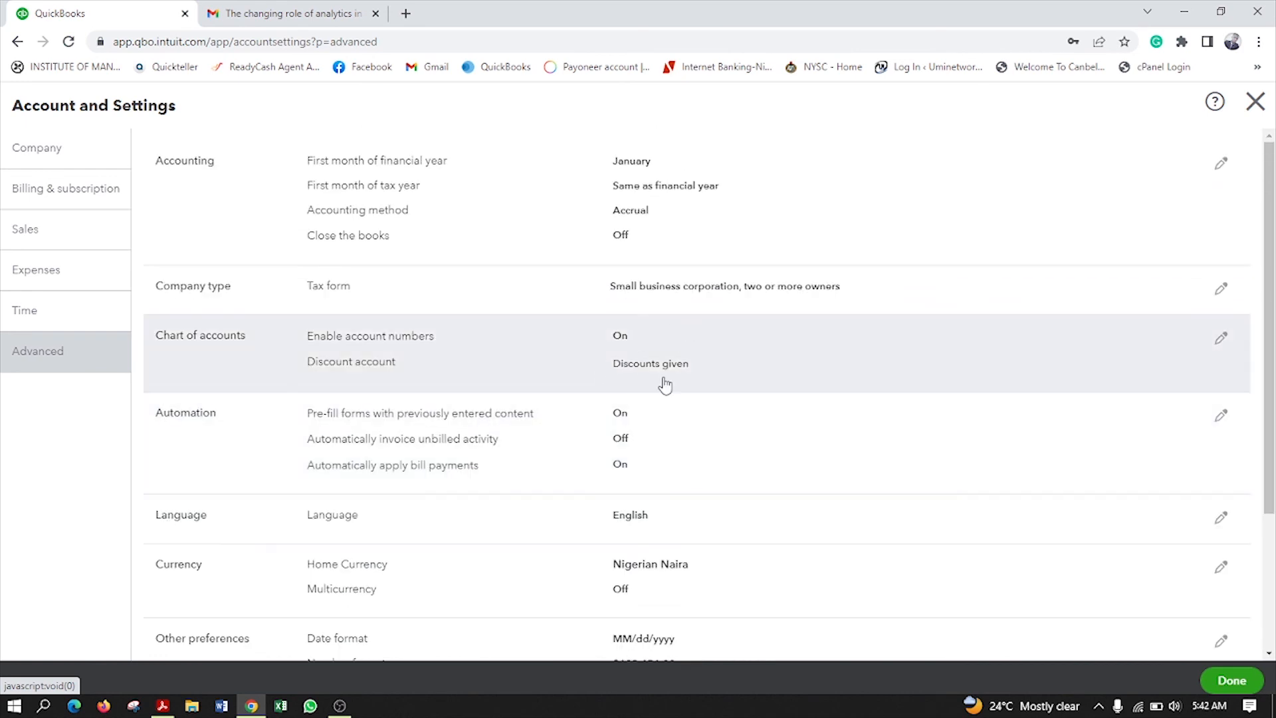
pyautogui.scroll(-1, 671, 389)
pyautogui.scroll(-2, 498, 432)
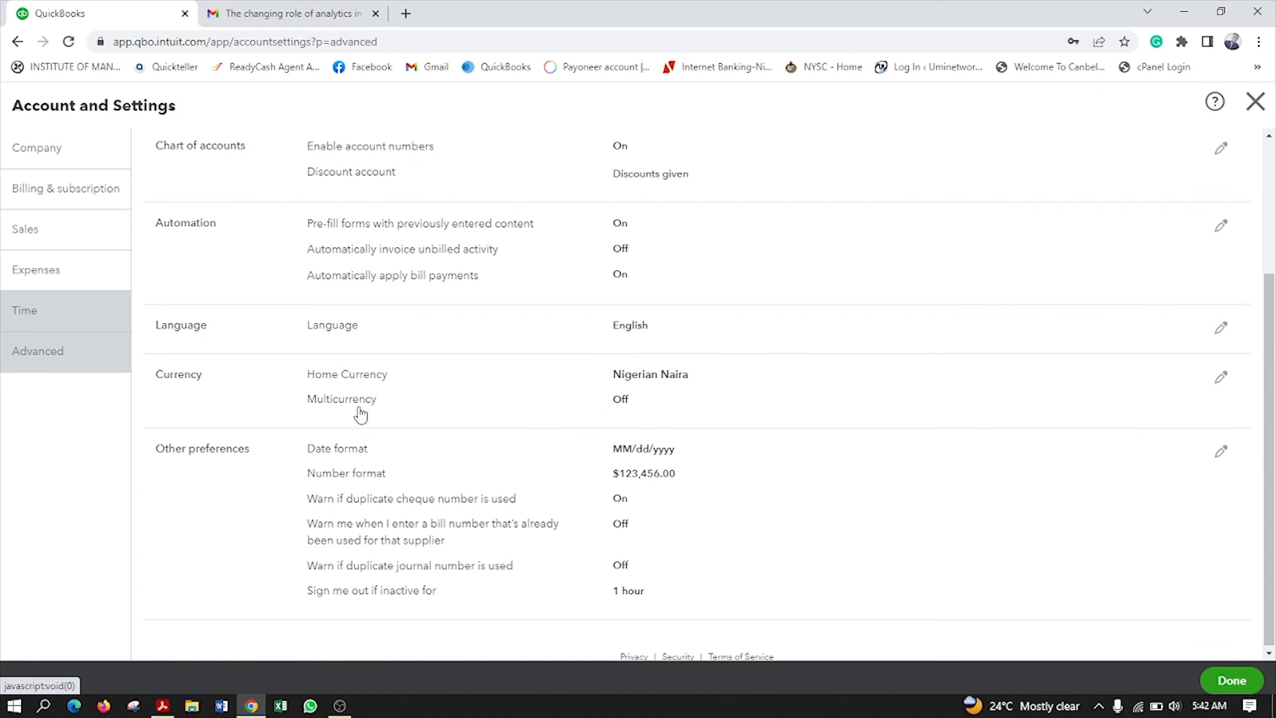
pyautogui.click(1220, 377)
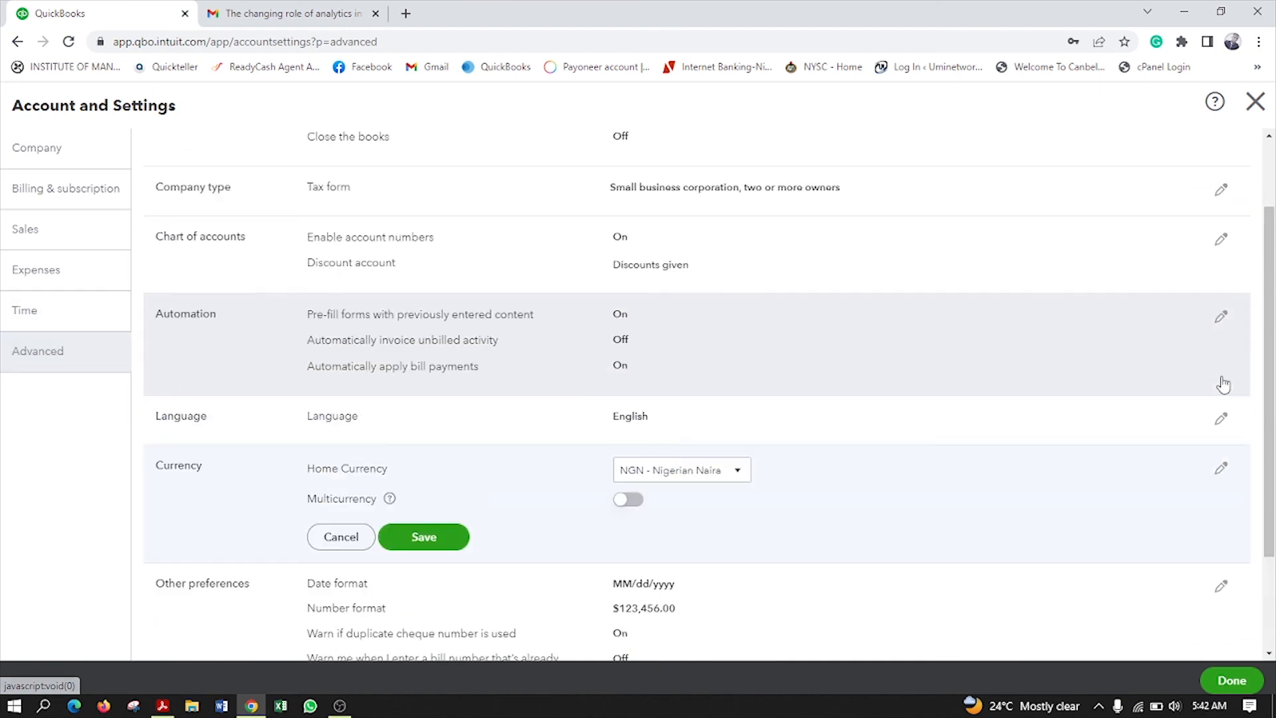
pyautogui.scroll(-2, 613, 539)
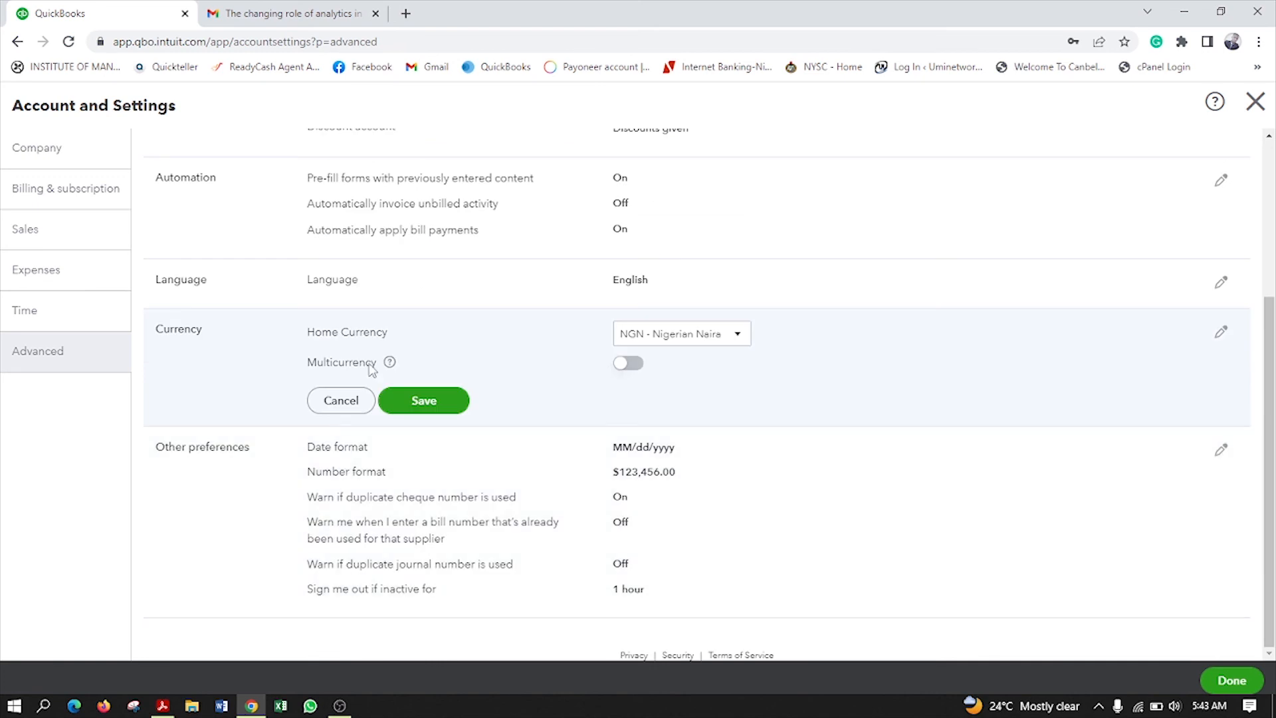
pyautogui.click(628, 363)
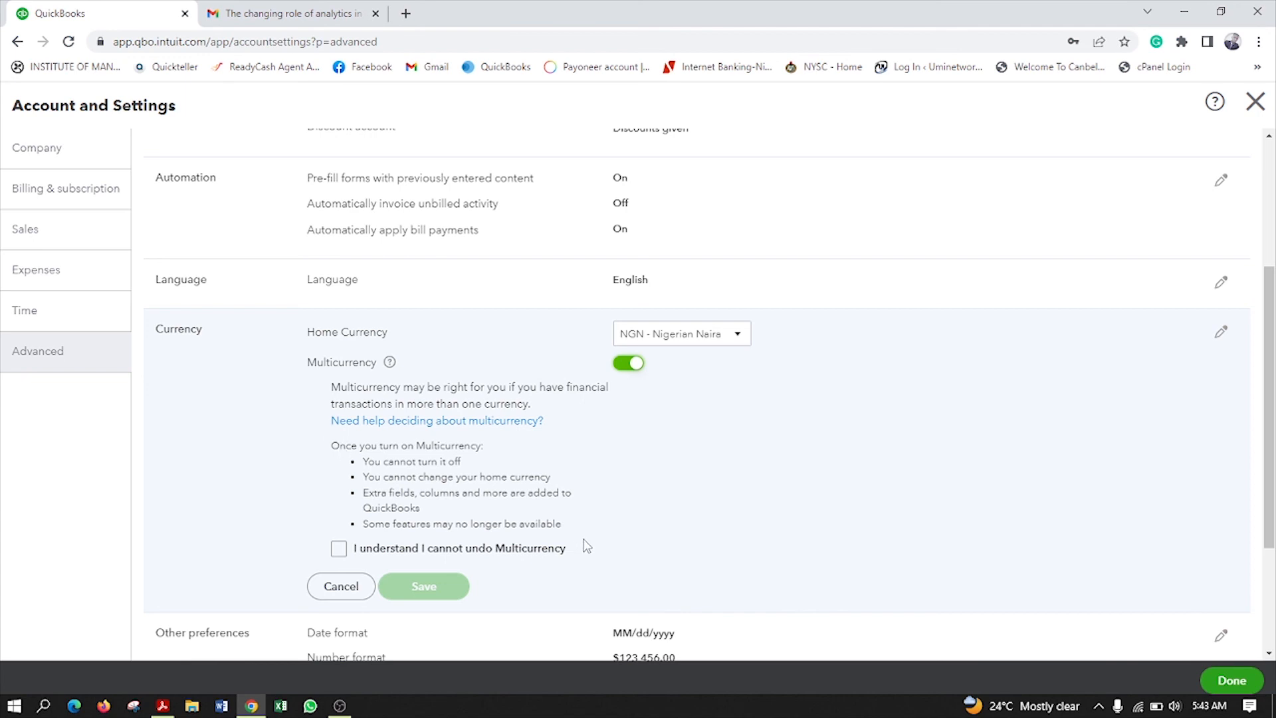
pyautogui.click(626, 365)
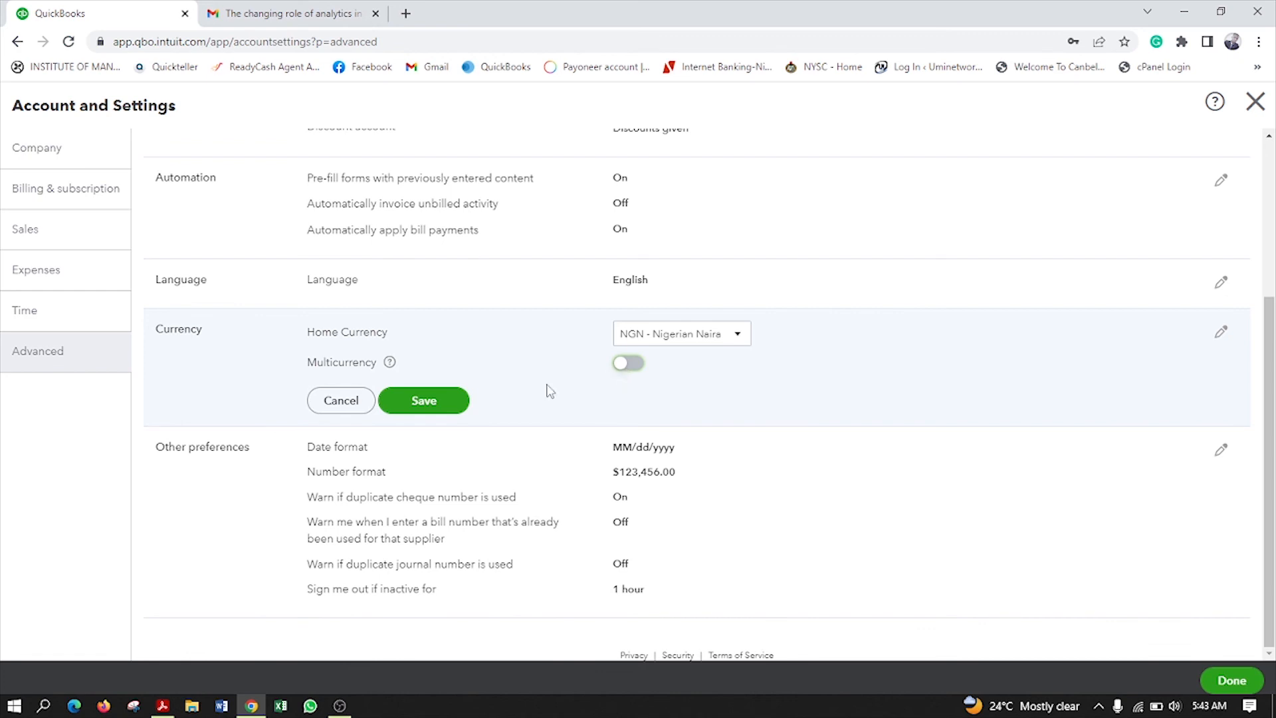
pyautogui.click(420, 402)
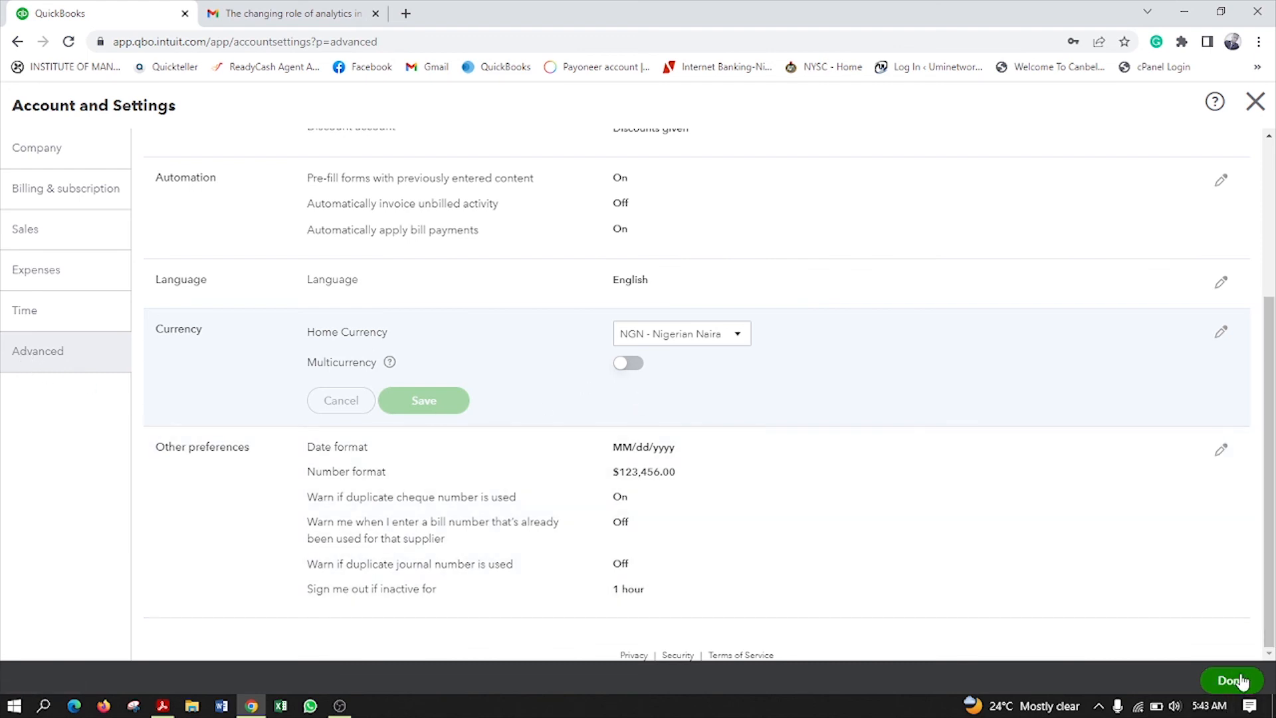
# Finish the account settings and close them to return to the homepage.
pyautogui.click(1240, 689)
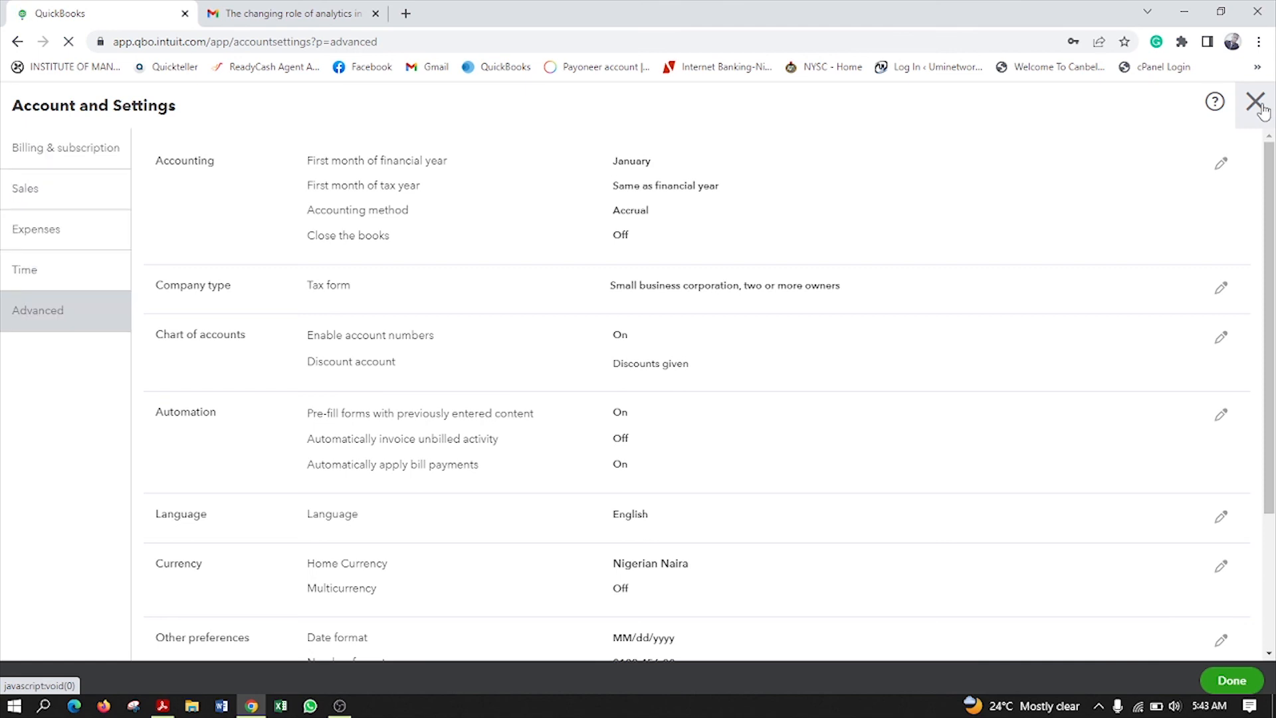
pyautogui.click(1262, 107)
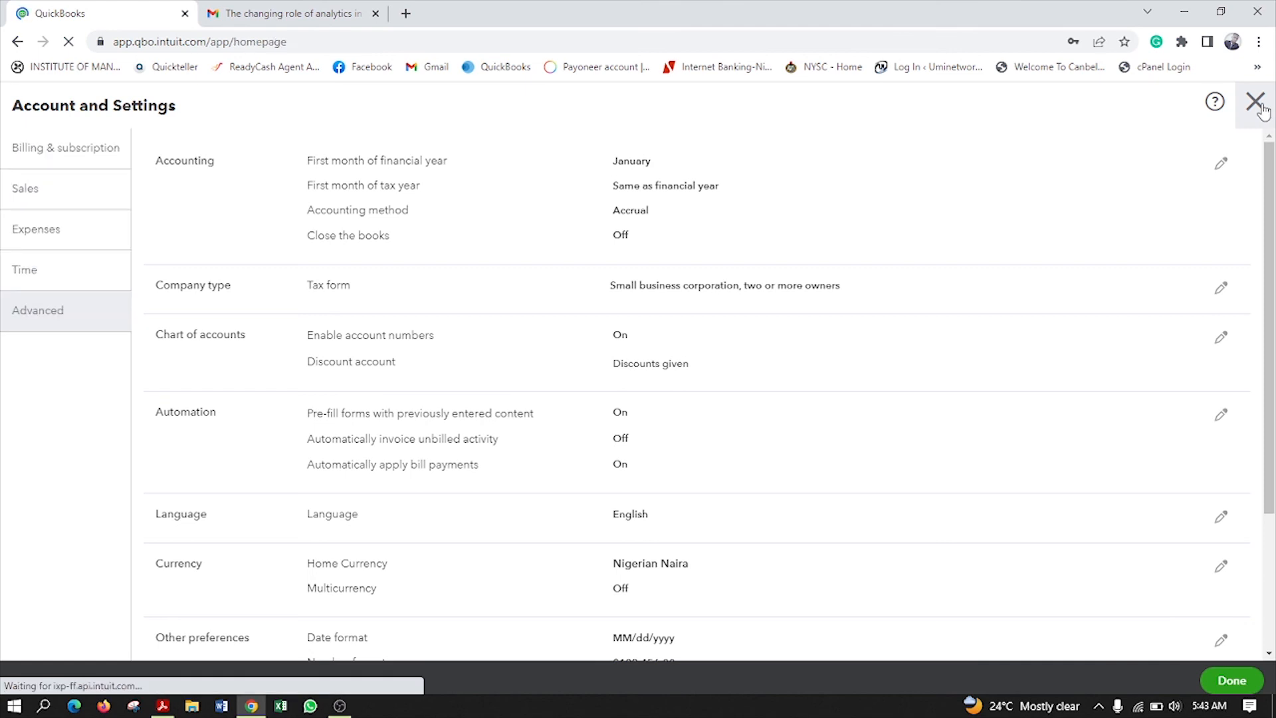